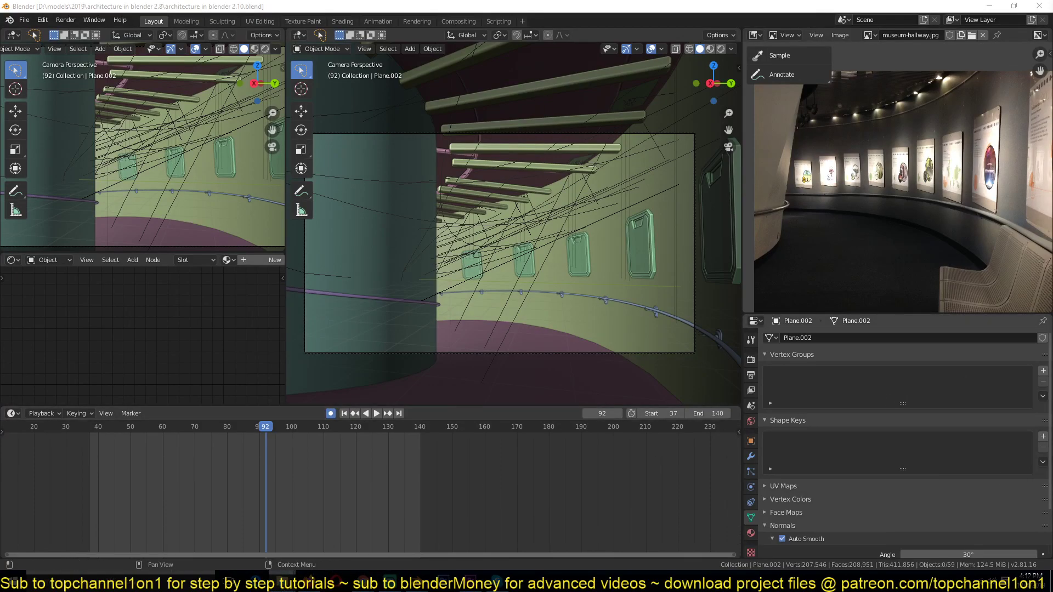
- Undo the recent scene edits so the extra objects with lines crossing the hallway view are removed
{"action": "left_click", "coordinate": [662, 275]}
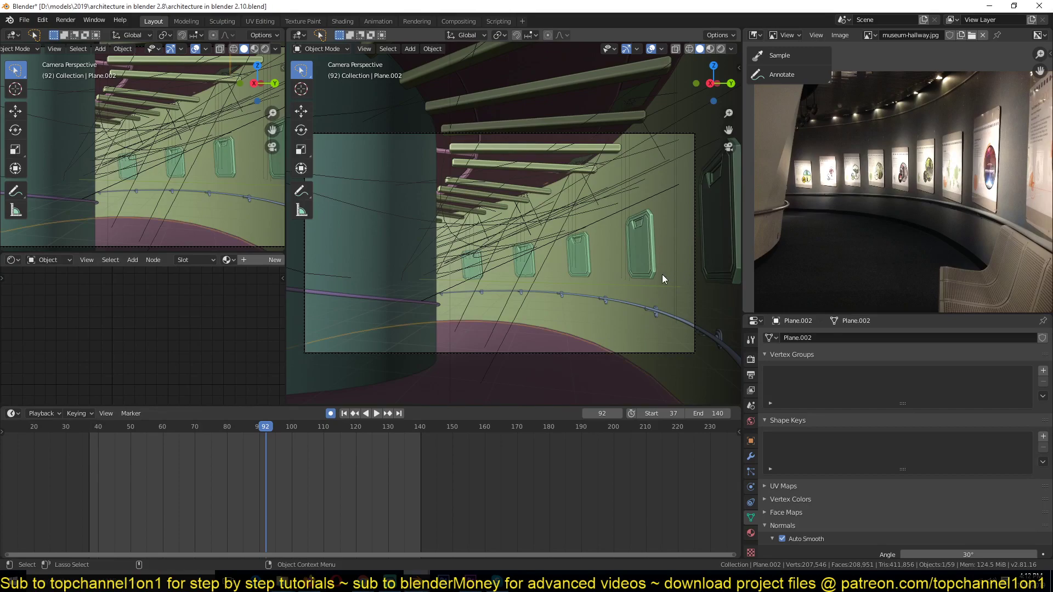
{"action": "left_click", "coordinate": [361, 248], "text": "shift"}
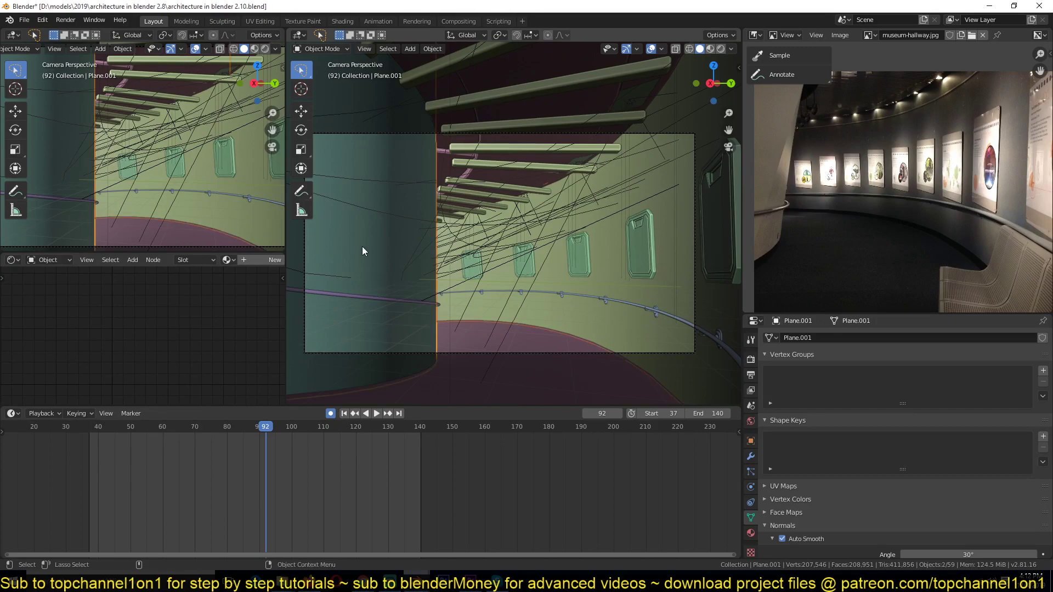
{"action": "key", "text": "ctrl+z"}
{"action": "key", "text": "ctrl+z"}
{"action": "key", "text": "ctrl+z"}
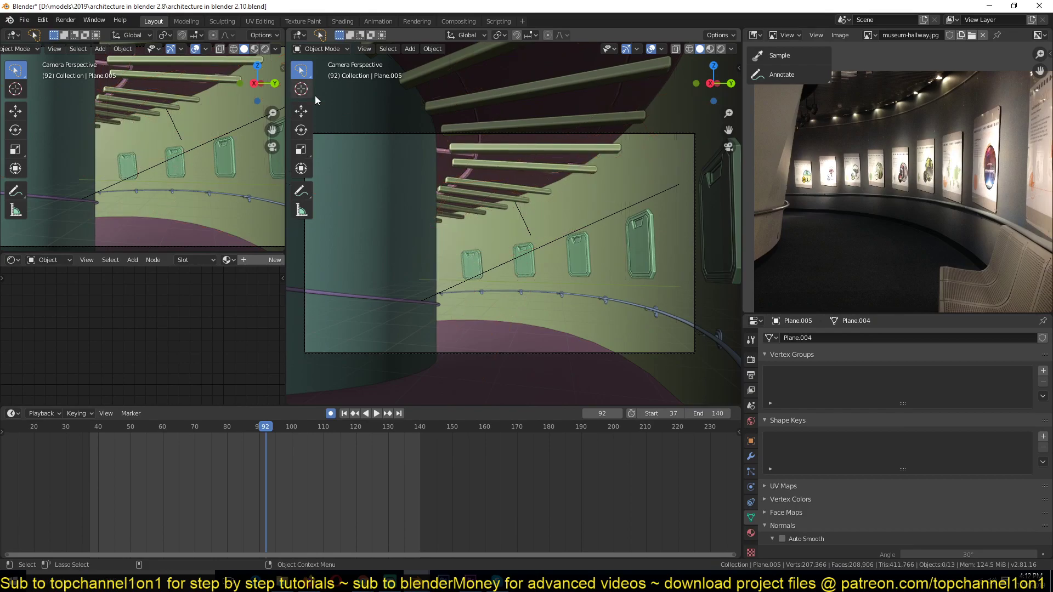
- Show the hallway in material preview and give the curved outer wall a new material
{"action": "left_click", "coordinate": [711, 50]}
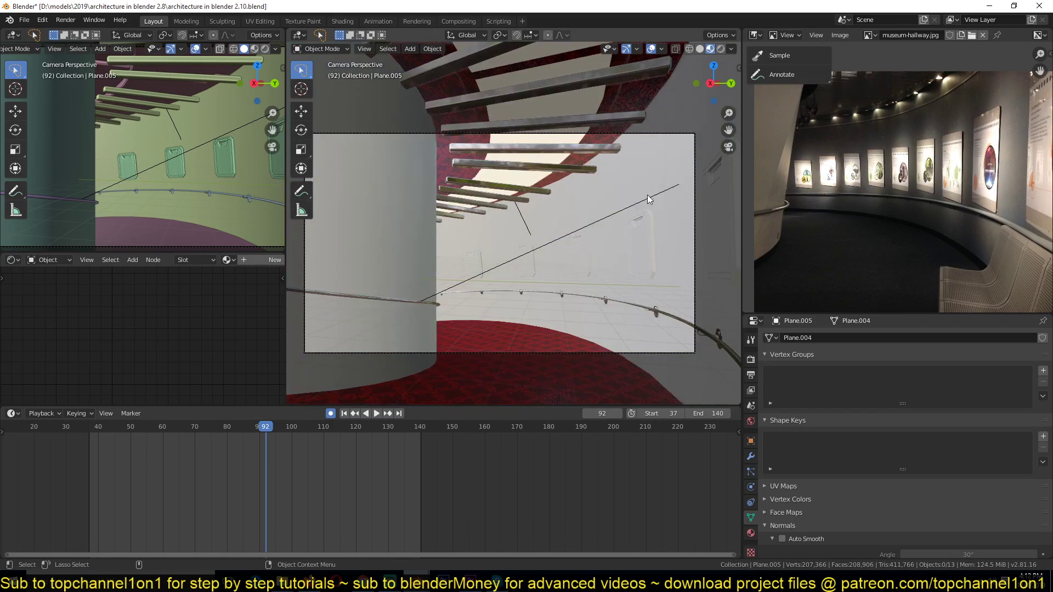
{"action": "scroll", "coordinate": [643, 189], "scroll_direction": "down", "scroll_amount": 8}
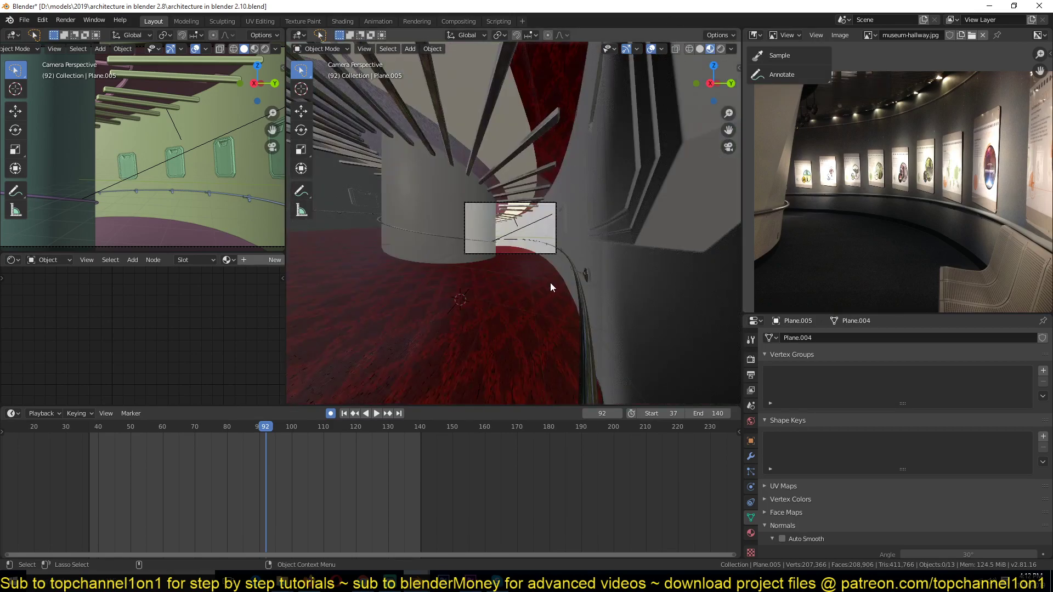
{"action": "scroll", "coordinate": [550, 282], "scroll_direction": "up", "scroll_amount": 7}
{"action": "scroll", "coordinate": [551, 282], "scroll_direction": "up", "scroll_amount": 4}
{"action": "left_click", "coordinate": [583, 172]}
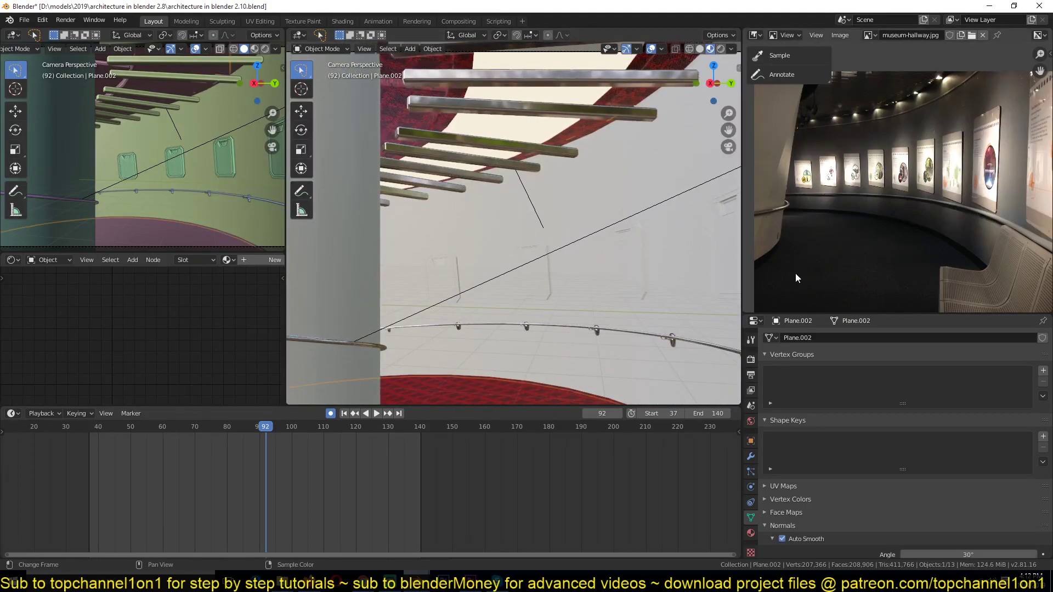
{"action": "left_click", "coordinate": [263, 261]}
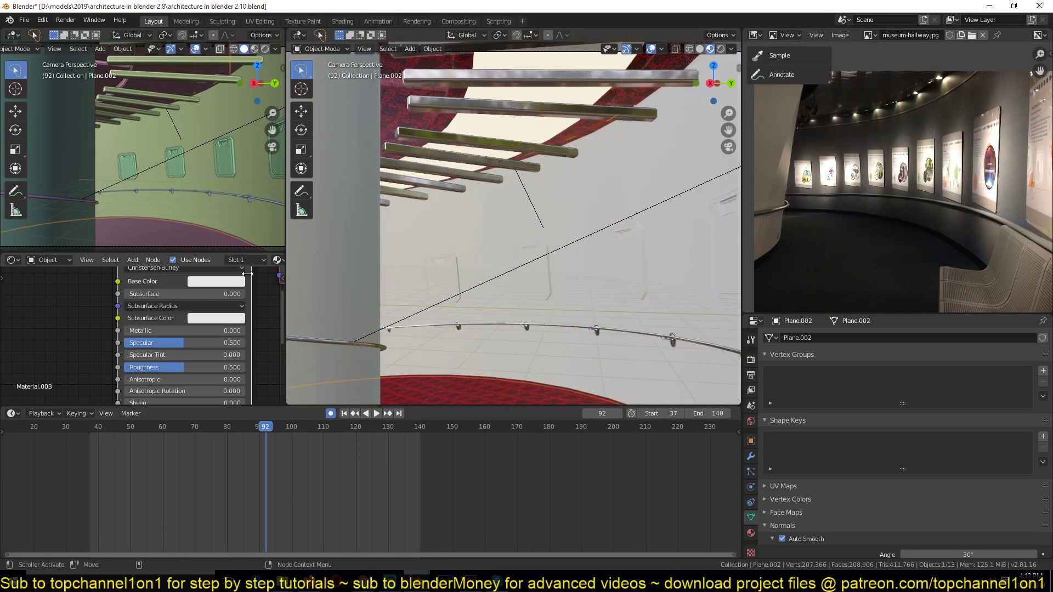
- Add the blank-concrete image texture to the outer wall's material and preview it directly through the Viewer node
{"action": "left_click_drag", "start_coordinate": [476, 335], "coordinate": [57, 320]}
{"action": "left_click", "coordinate": [4, 290]}
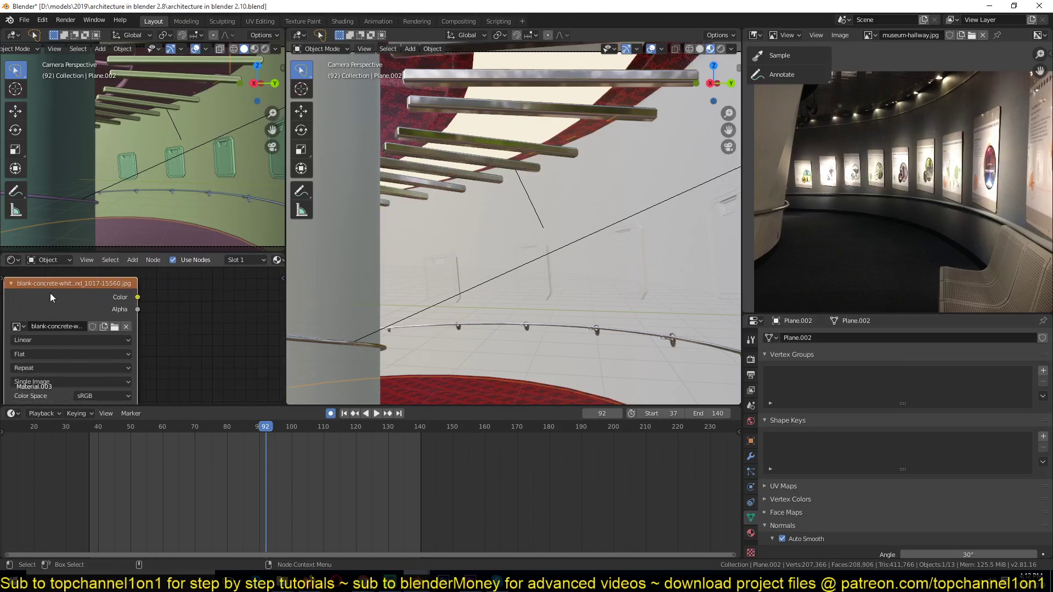
{"action": "left_click", "coordinate": [61, 299], "text": "ctrl+shift"}
{"action": "scroll", "coordinate": [157, 322], "scroll_direction": "down", "scroll_amount": 4}
{"action": "mouse_move", "coordinate": [186, 328]}
{"action": "middle_mouse_down"}
{"action": "mouse_move", "coordinate": [214, 332]}
{"action": "mouse_move", "coordinate": [172, 320]}
{"action": "middle_mouse_up"}
{"action": "scroll", "coordinate": [573, 271], "scroll_direction": "down", "scroll_amount": 2}
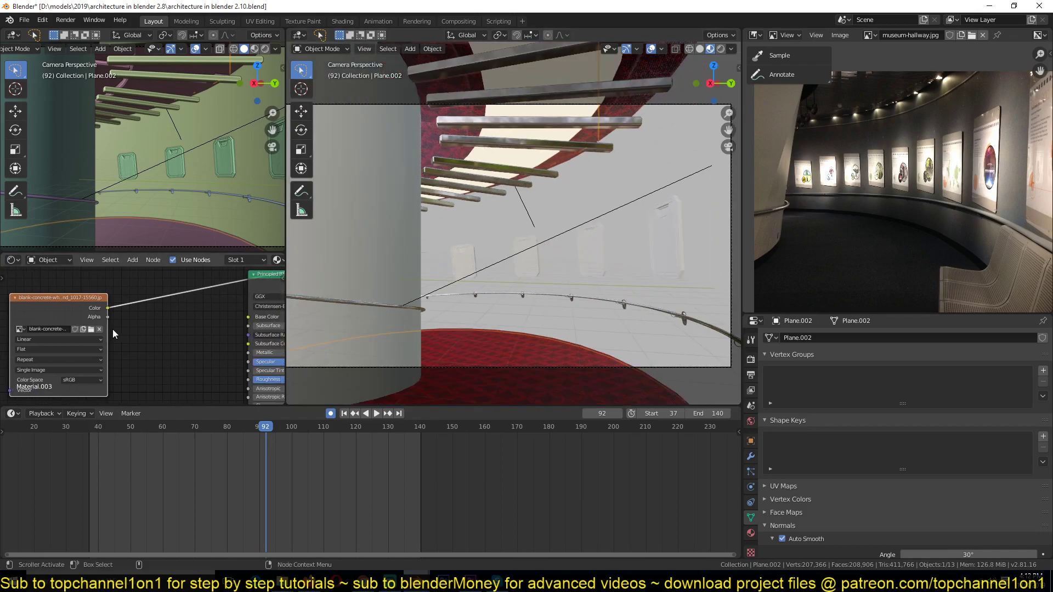
- Switch the viewport to solid shading and link the outer wall's material to the central column
{"action": "key", "text": "z"}
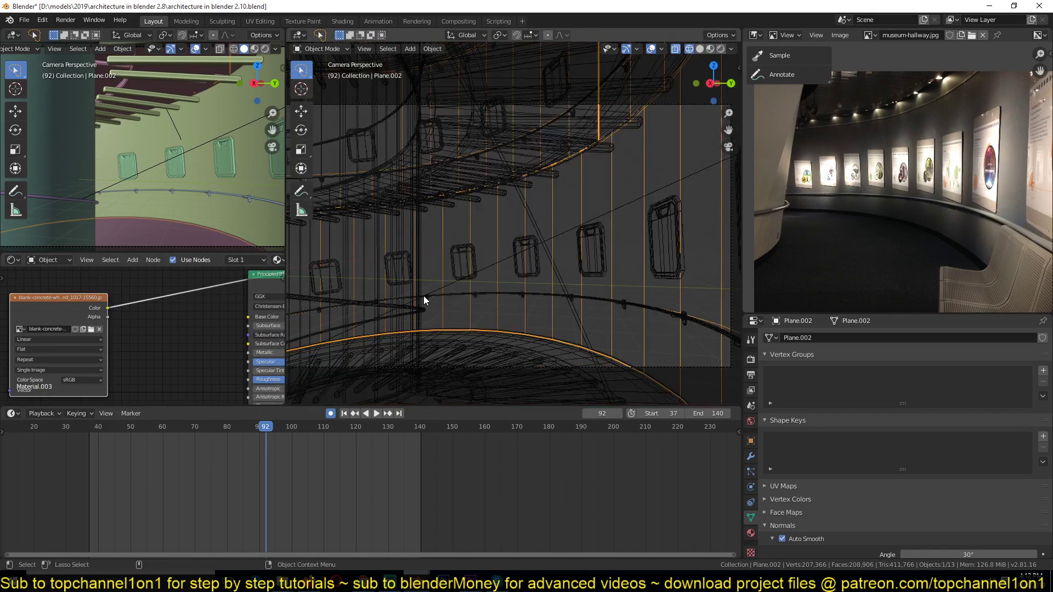
{"action": "key", "text": "z"}
{"action": "left_click", "coordinate": [670, 290]}
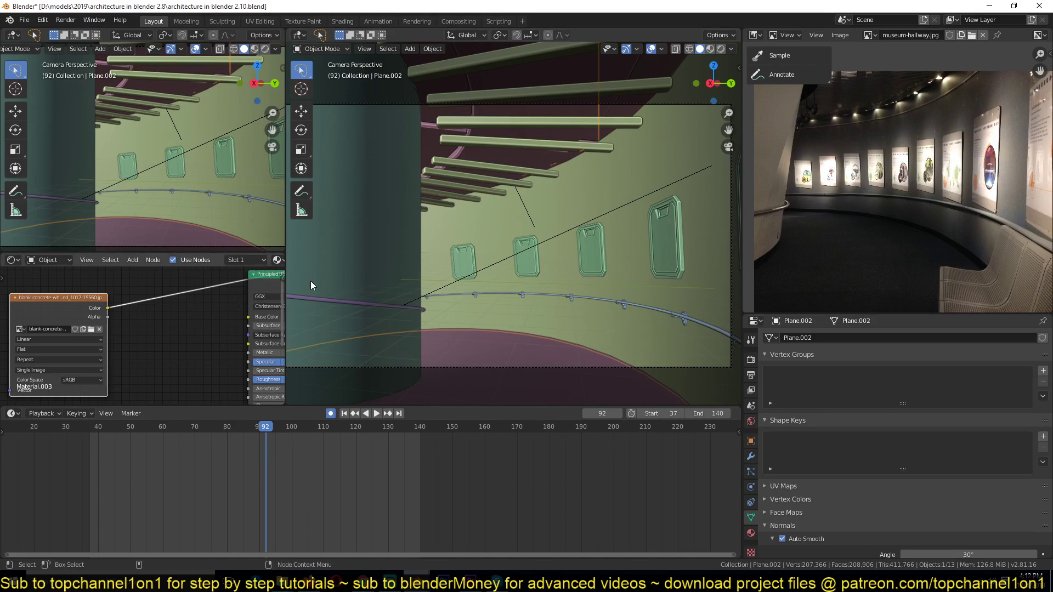
{"action": "left_click", "coordinate": [514, 229]}
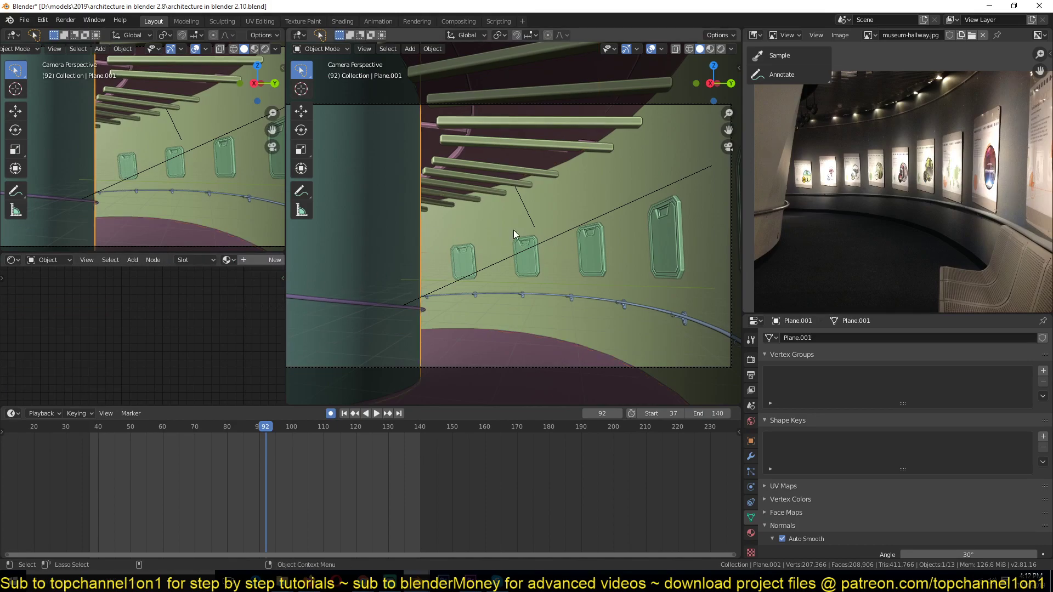
{"action": "left_click", "coordinate": [648, 178], "text": "shift"}
{"action": "key", "text": "ctrl+l"}
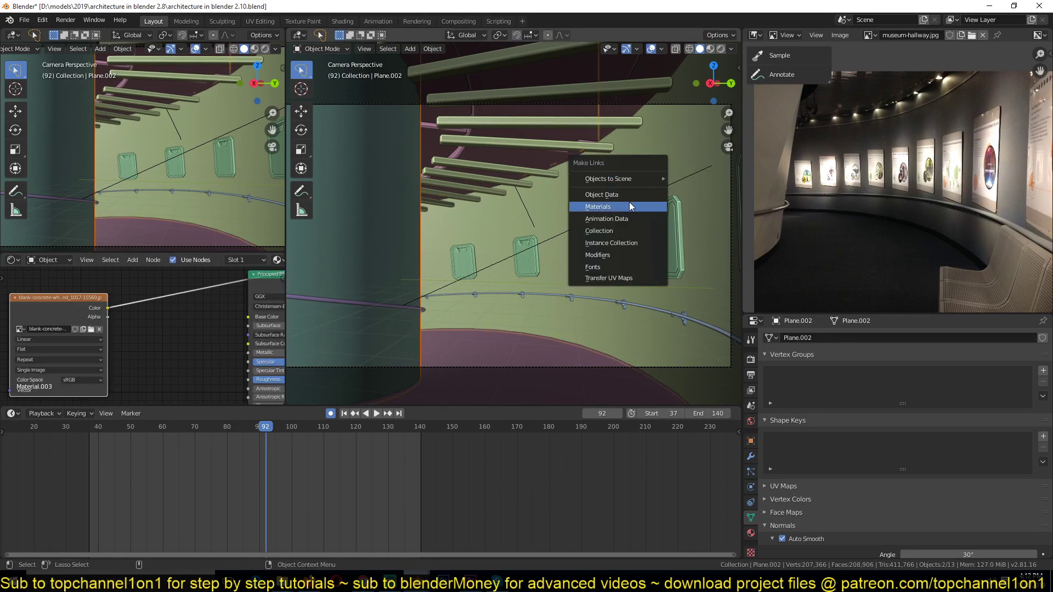
{"action": "left_click", "coordinate": [628, 205]}
{"action": "left_click", "coordinate": [610, 192]}
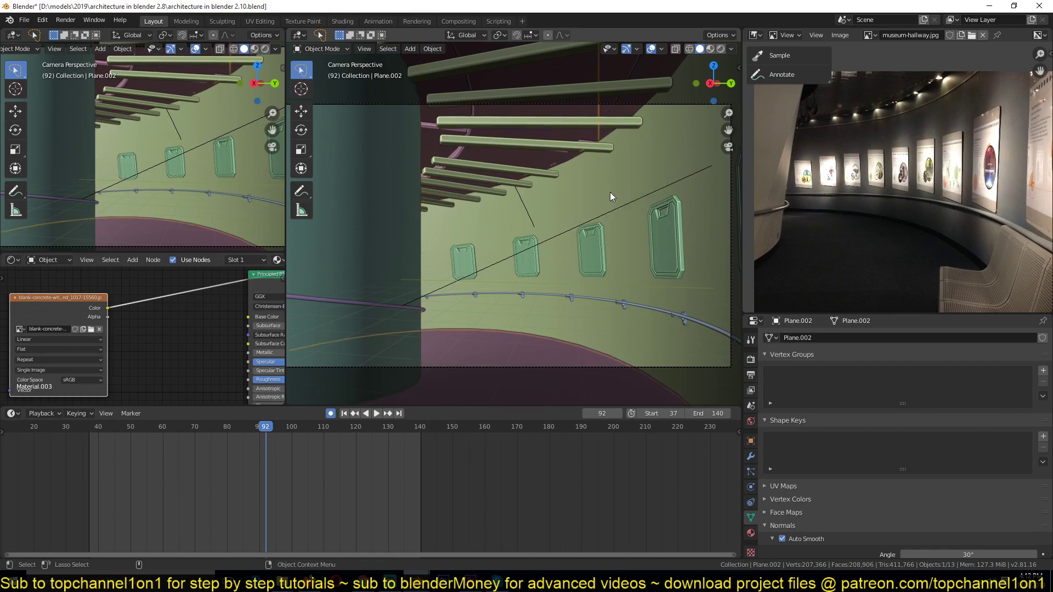
- Add Mapping and Texture Coordinate nodes to the concrete texture, driving the mapping with Object coordinates
{"action": "middle_click_drag", "start_coordinate": [91, 320], "coordinate": [202, 312]}
{"action": "key", "text": "ctrl+t"}
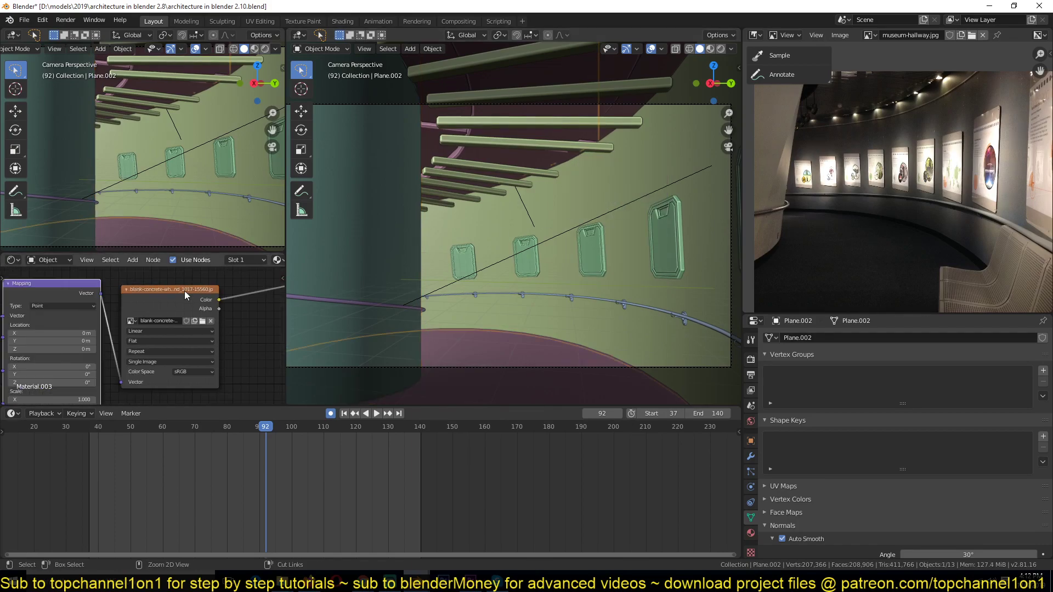
{"action": "middle_click_drag", "start_coordinate": [81, 310], "coordinate": [173, 309]}
{"action": "left_click_drag", "start_coordinate": [127, 304], "coordinate": [159, 292]}
{"action": "middle_click_drag", "start_coordinate": [160, 293], "coordinate": [60, 306]}
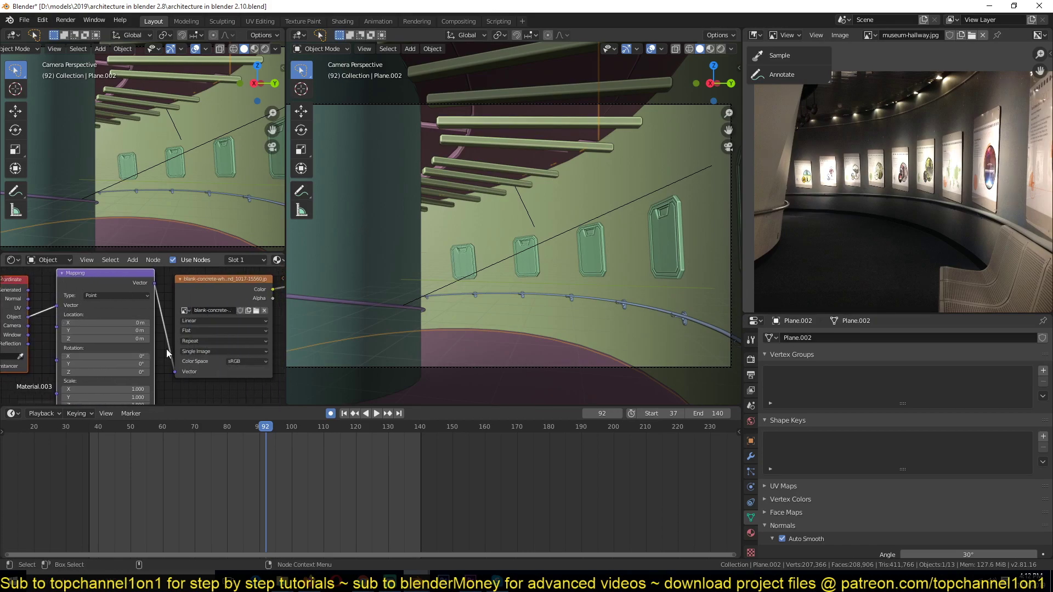
- Set the concrete texture's projection to Box and show the walls in material preview
{"action": "left_click", "coordinate": [225, 330]}
{"action": "left_click", "coordinate": [212, 350]}
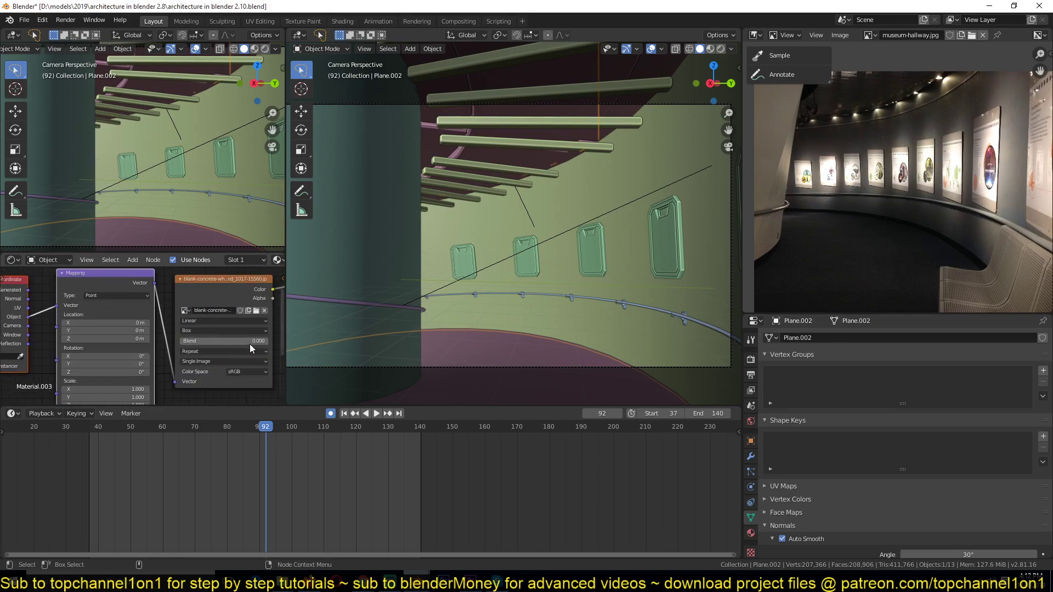
{"action": "middle_click_drag", "start_coordinate": [249, 343], "coordinate": [165, 341]}
{"action": "middle_click_drag", "start_coordinate": [224, 321], "coordinate": [117, 338]}
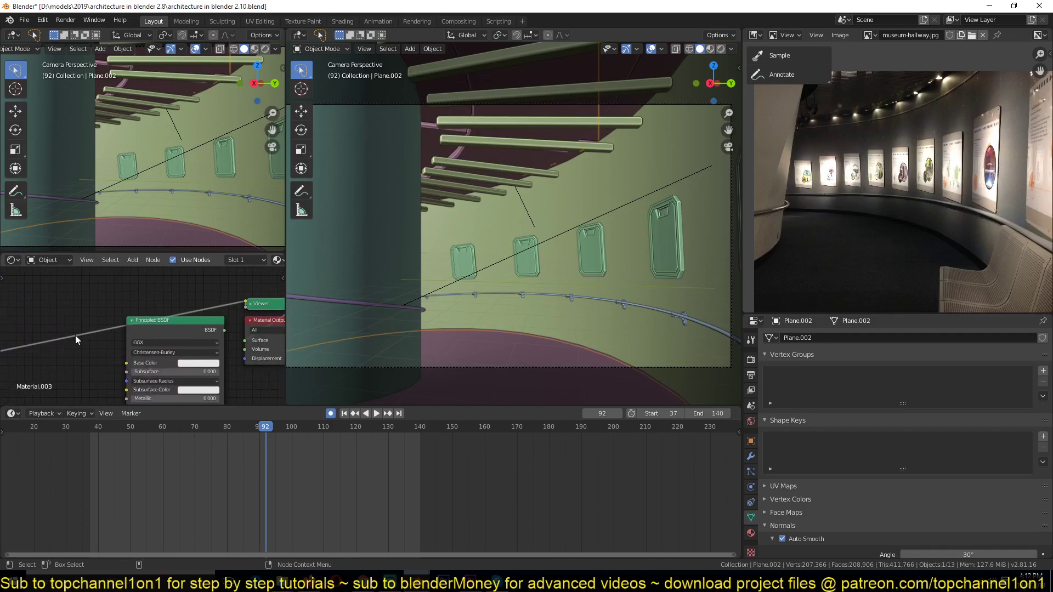
{"action": "left_click", "coordinate": [710, 49]}
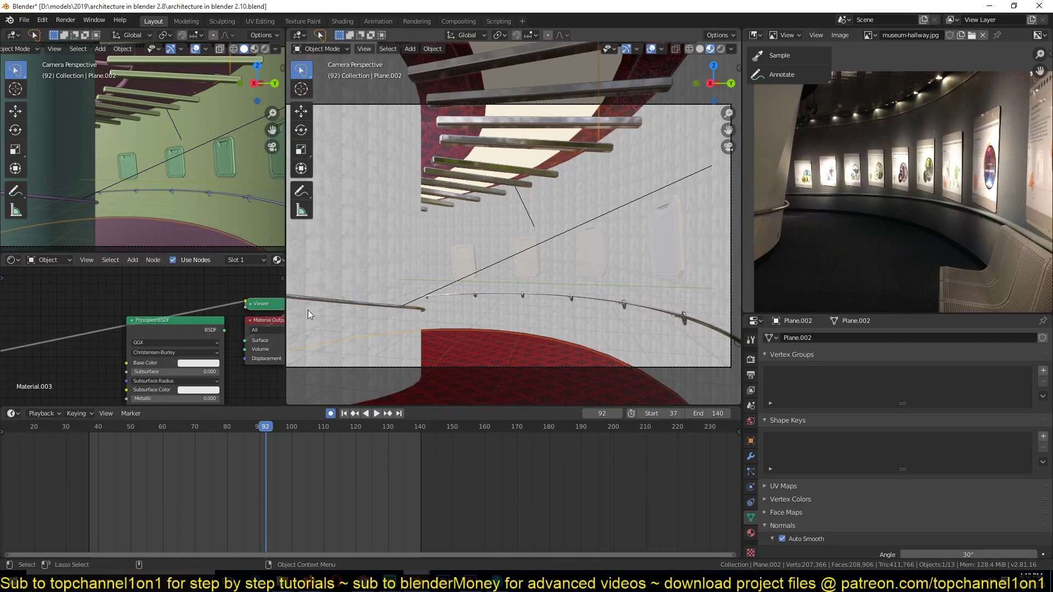
- Set the Mapping node's scale to 0.060 on all three axes to enlarge the concrete pattern
{"action": "middle_click_drag", "start_coordinate": [78, 373], "coordinate": [328, 319]}
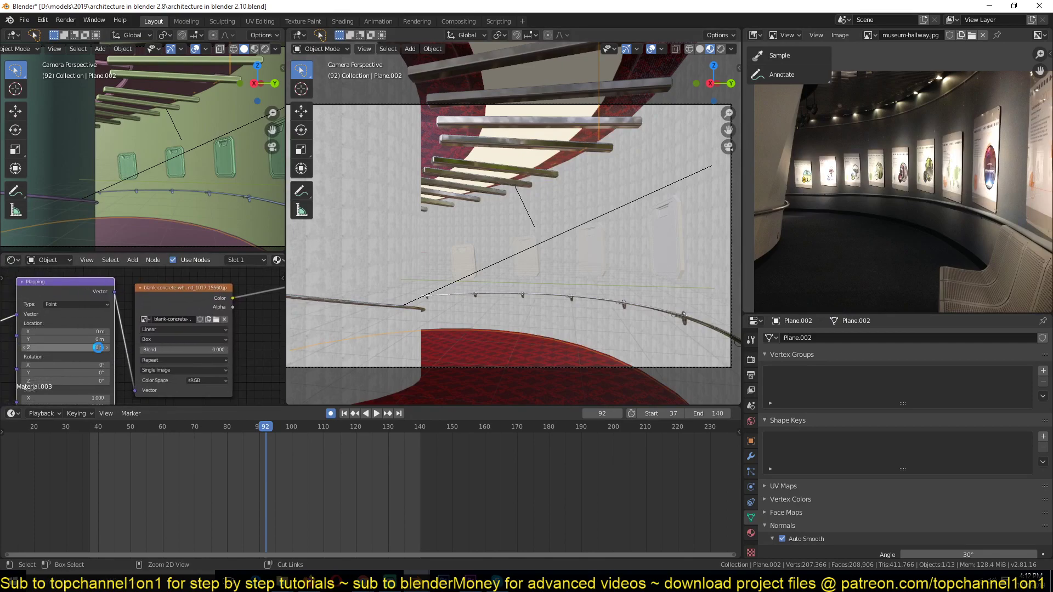
{"action": "key", "text": "ctrl+s"}
{"action": "scroll", "coordinate": [138, 340], "scroll_direction": "up", "scroll_amount": 2}
{"action": "left_click_drag", "start_coordinate": [188, 361], "coordinate": [109, 379]}
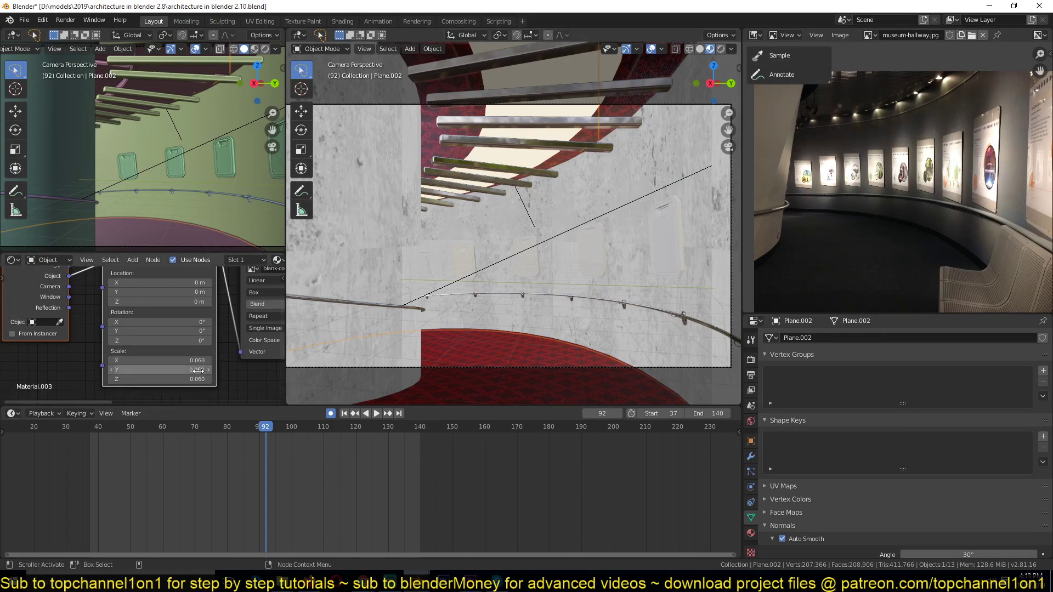
{"action": "middle_click_drag", "start_coordinate": [203, 371], "coordinate": [150, 378]}
- Set the Mapping node's Z location to 0.39 m, keeping X and Y at 0 m, and save the file
{"action": "middle_click_drag", "start_coordinate": [155, 323], "coordinate": [156, 360]}
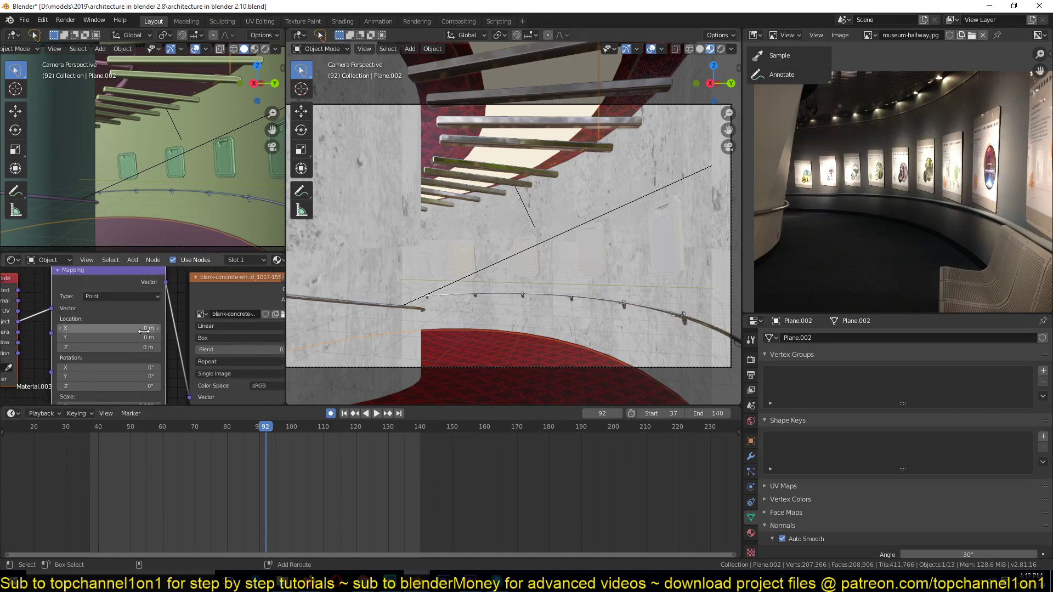
{"action": "left_click_drag", "start_coordinate": [144, 328], "coordinate": [143, 328]}
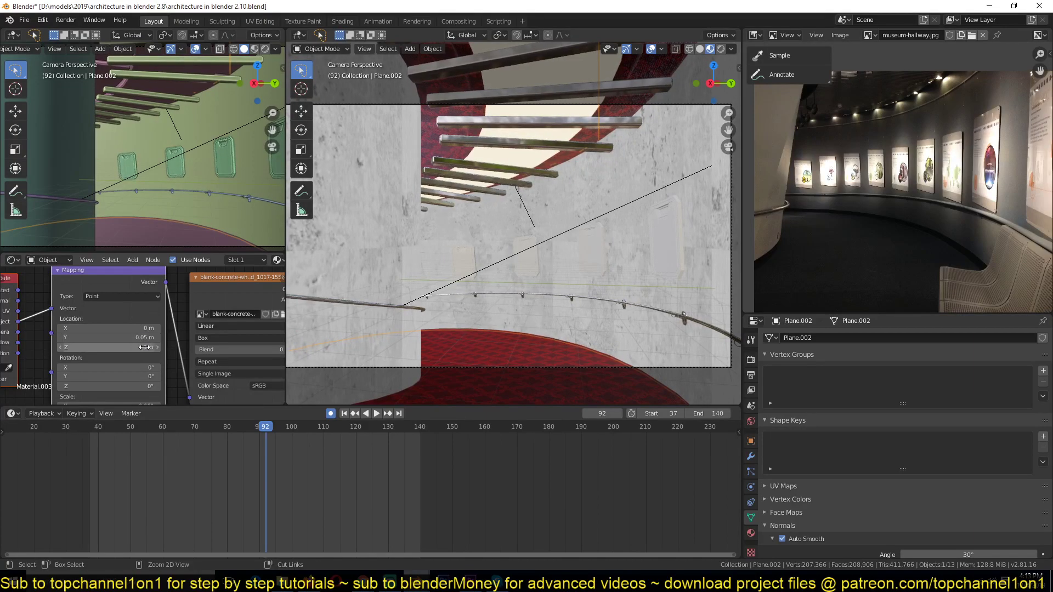
{"action": "left_click_drag", "start_coordinate": [147, 347], "coordinate": [160, 347]}
{"action": "key", "text": "ctrl+s"}
- Set the box projection's blend to 0.450 on the concrete texture and save the file
{"action": "middle_click_drag", "start_coordinate": [143, 347], "coordinate": [74, 313]}
{"action": "left_click_drag", "start_coordinate": [140, 314], "coordinate": [171, 315]}
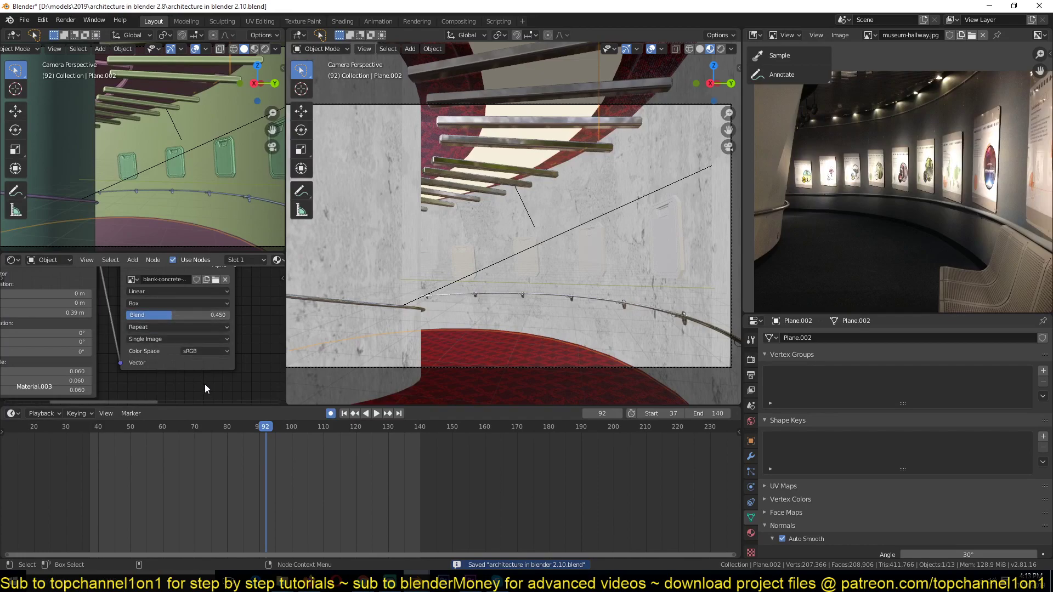
{"action": "key", "text": "ctrl+s"}
- Add the concrete_001 image texture above the first one, connect it to the Mapping vector and preview it on the walls
{"action": "middle_click_drag", "start_coordinate": [213, 353], "coordinate": [128, 374], "text": "ctrl"}
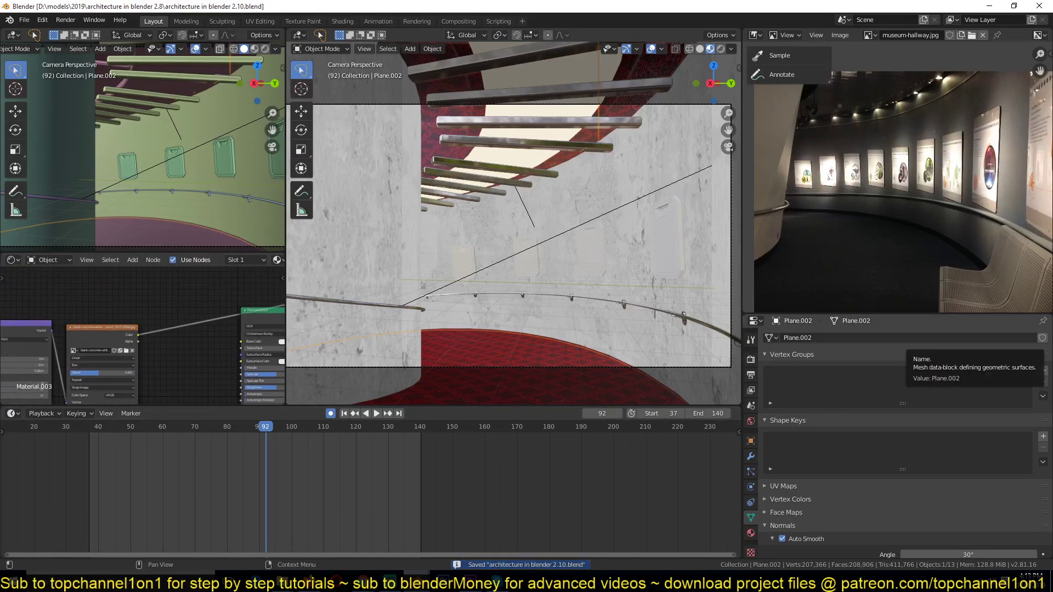
{"action": "left_click_drag", "start_coordinate": [140, 301], "coordinate": [140, 301]}
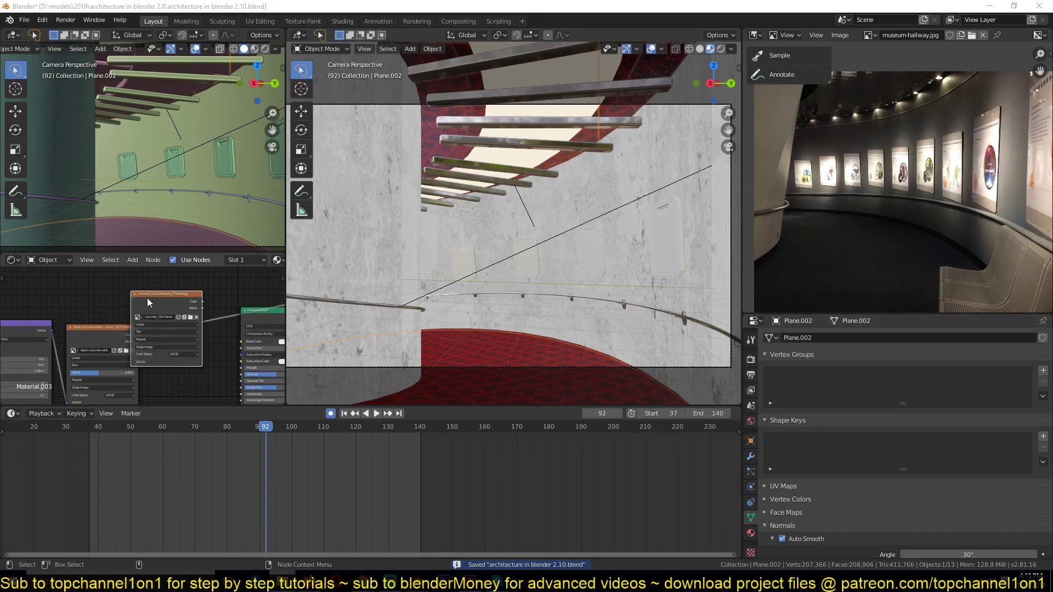
{"action": "middle_click_drag", "start_coordinate": [160, 357], "coordinate": [200, 386]}
{"action": "left_click_drag", "start_coordinate": [204, 337], "coordinate": [162, 287]}
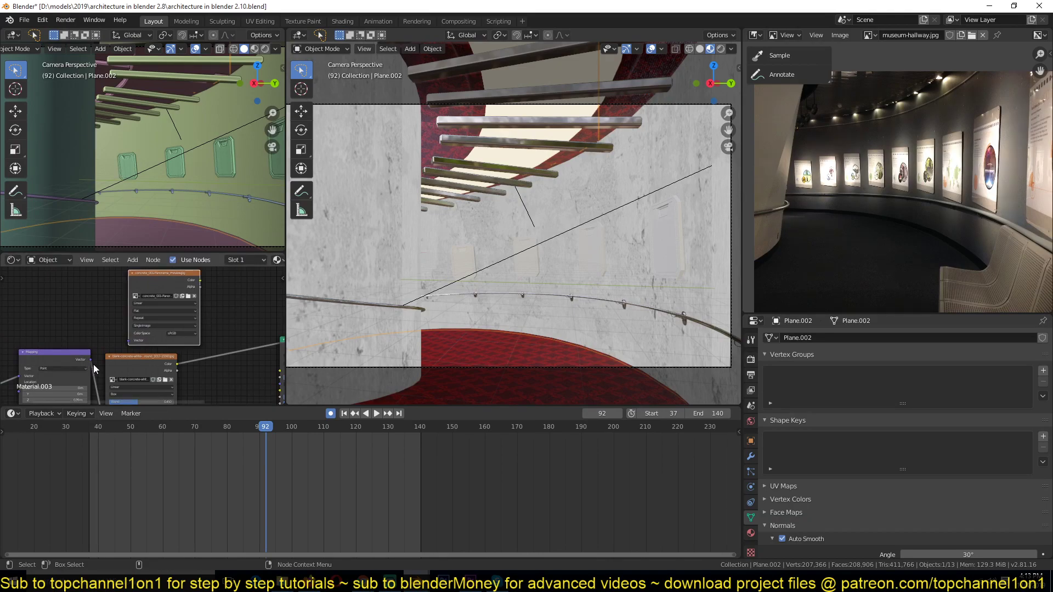
{"action": "left_click_drag", "start_coordinate": [91, 360], "coordinate": [130, 340]}
{"action": "left_click", "coordinate": [156, 281], "text": "ctrl+shift"}
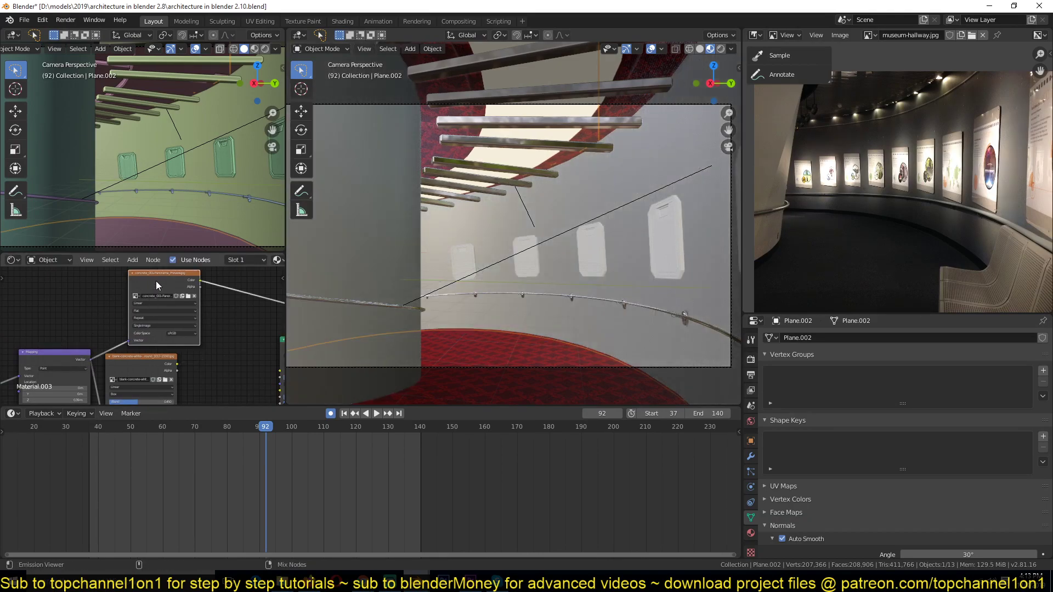
- Set the concrete_001 texture's projection to Box and save the file
{"action": "left_click_drag", "start_coordinate": [167, 281], "coordinate": [149, 284]}
{"action": "left_click", "coordinate": [147, 314]}
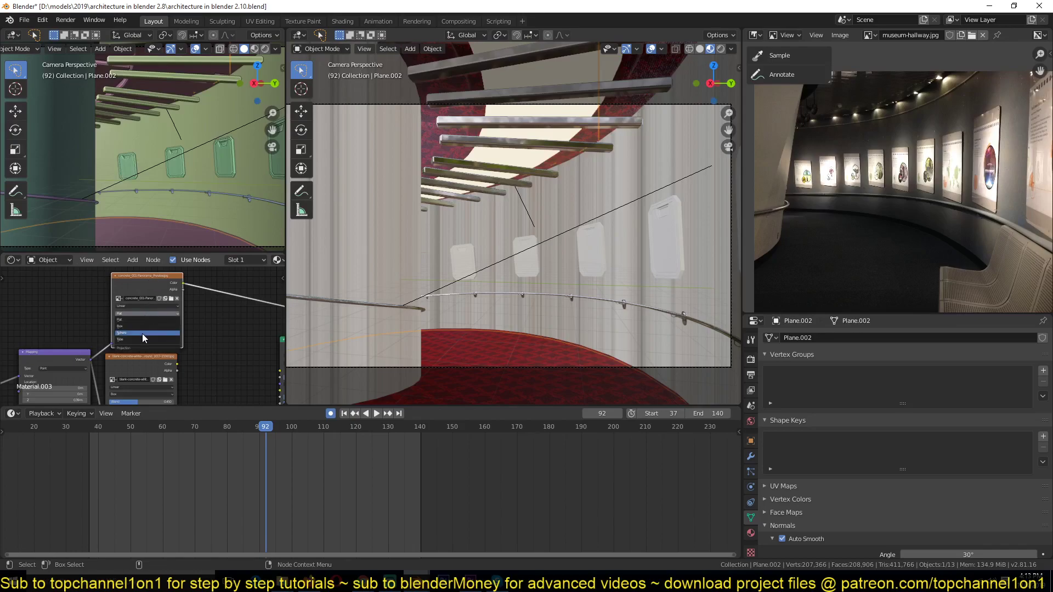
{"action": "left_click", "coordinate": [143, 324]}
{"action": "middle_click_drag", "start_coordinate": [173, 331], "coordinate": [132, 327]}
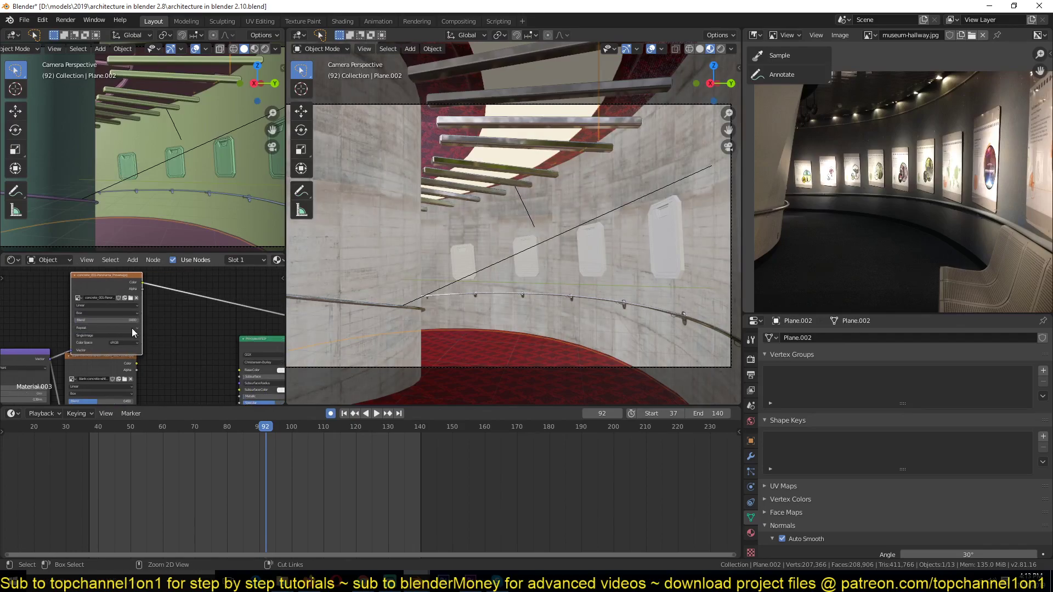
{"action": "key", "text": "ctrl+s"}
- Add a MixRGB node after the concrete_001 texture, connect the blank-concrete texture to Color2 and set the factor to 0.667
{"action": "key", "text": "shift+a"}
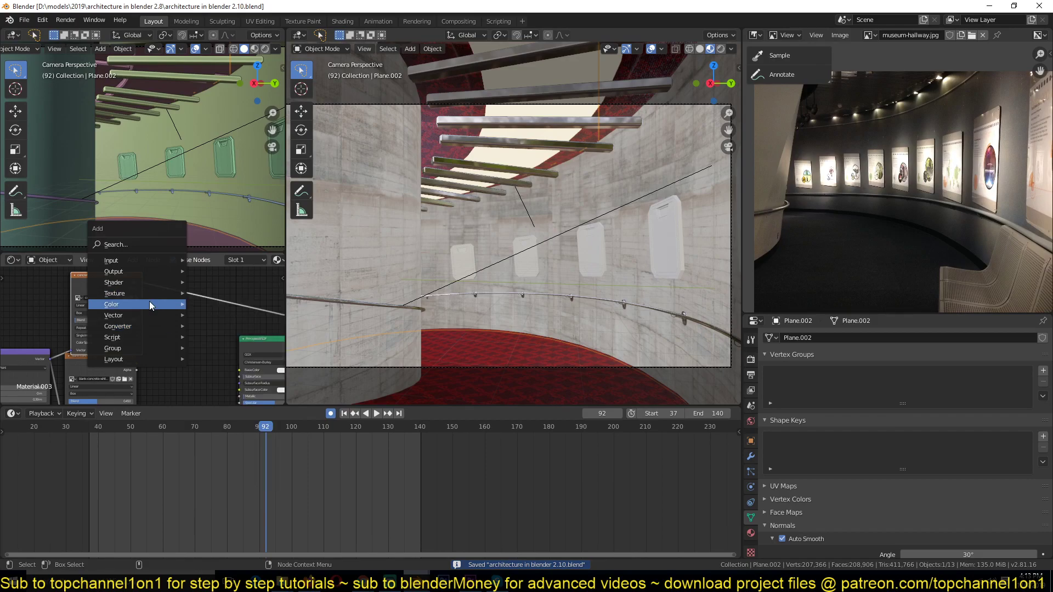
{"action": "mouse_move", "coordinate": [149, 303]}
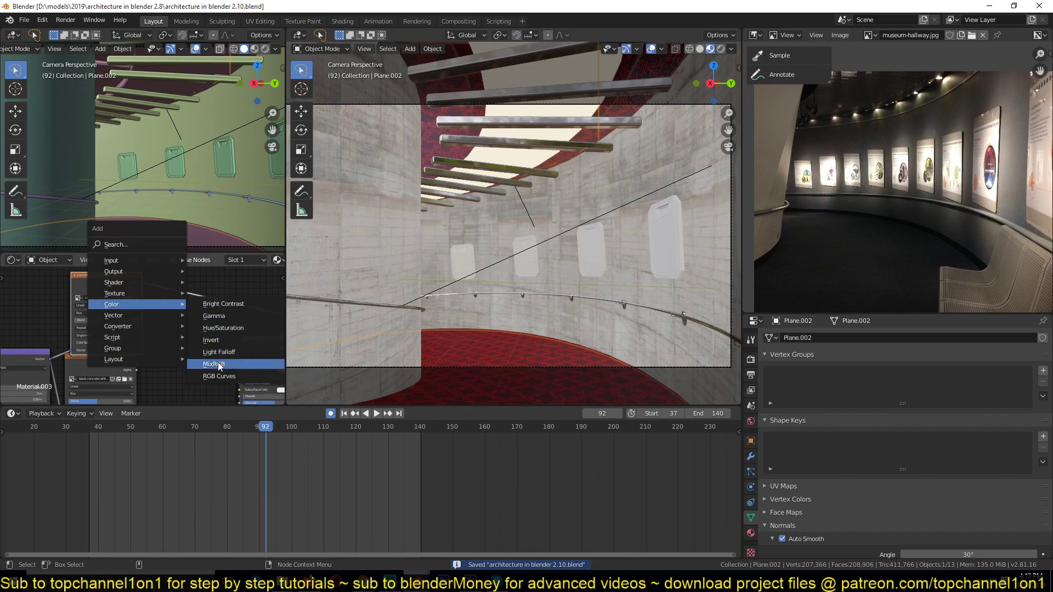
{"action": "left_click", "coordinate": [218, 363]}
{"action": "left_click", "coordinate": [200, 301]}
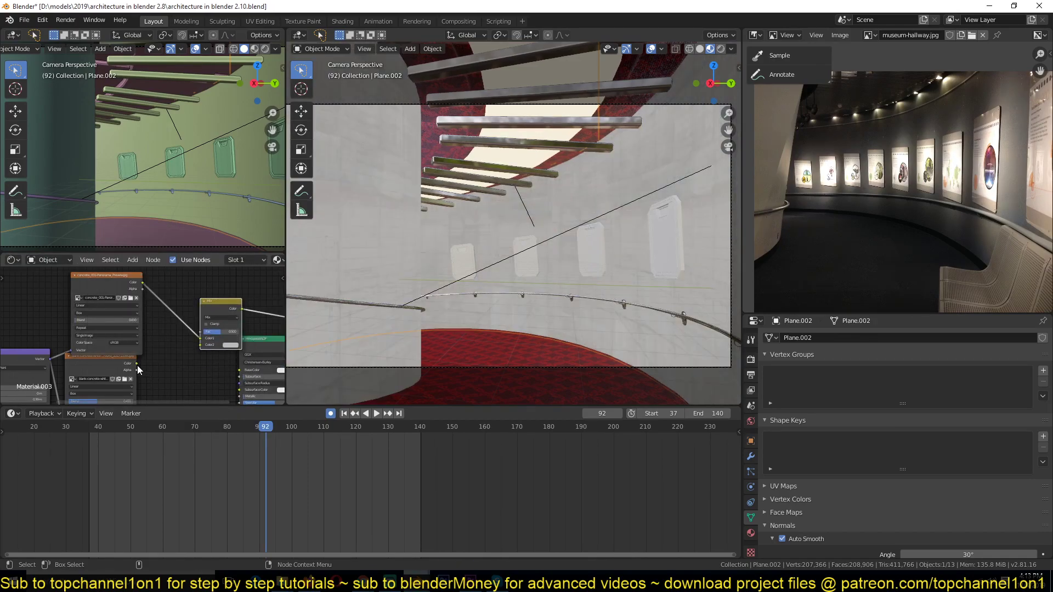
{"action": "left_click_drag", "start_coordinate": [136, 363], "coordinate": [209, 341]}
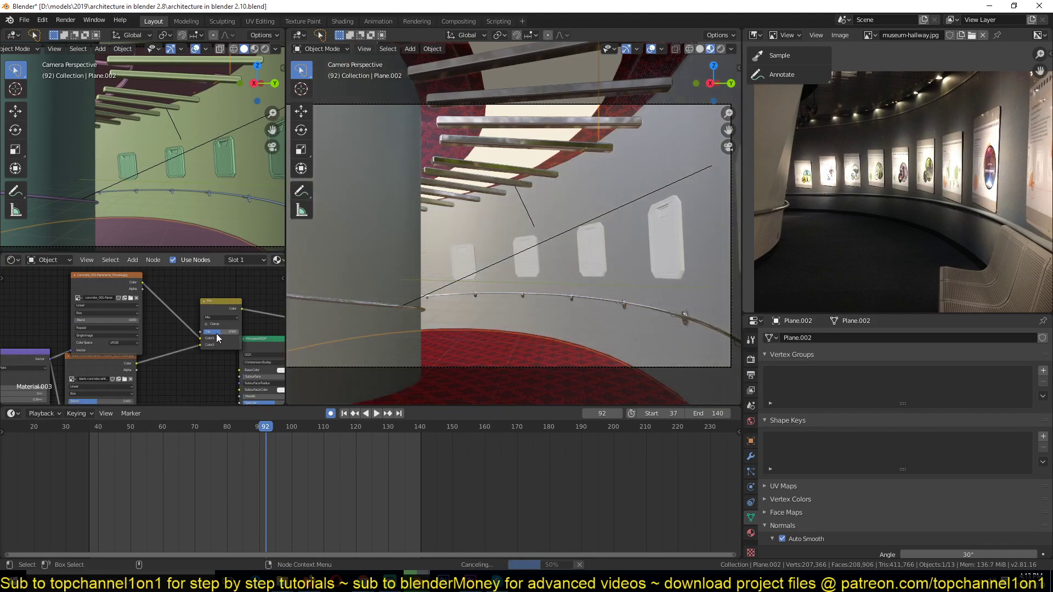
{"action": "scroll", "coordinate": [181, 337], "scroll_direction": "up", "scroll_amount": 2}
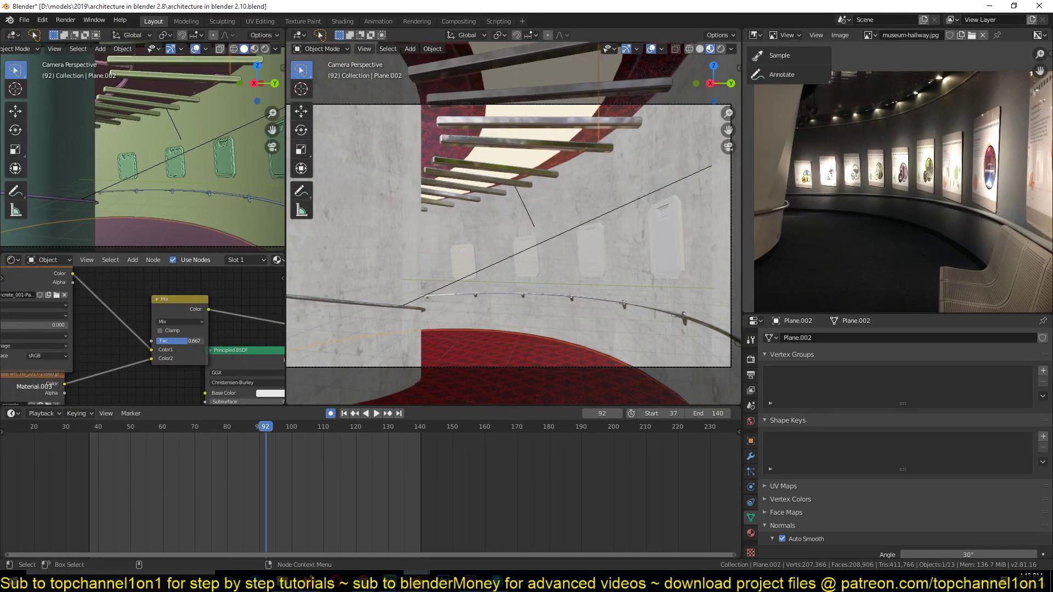
- Try the Overlay and Screen blend modes on the Mix node at different factors
{"action": "left_click", "coordinate": [193, 322]}
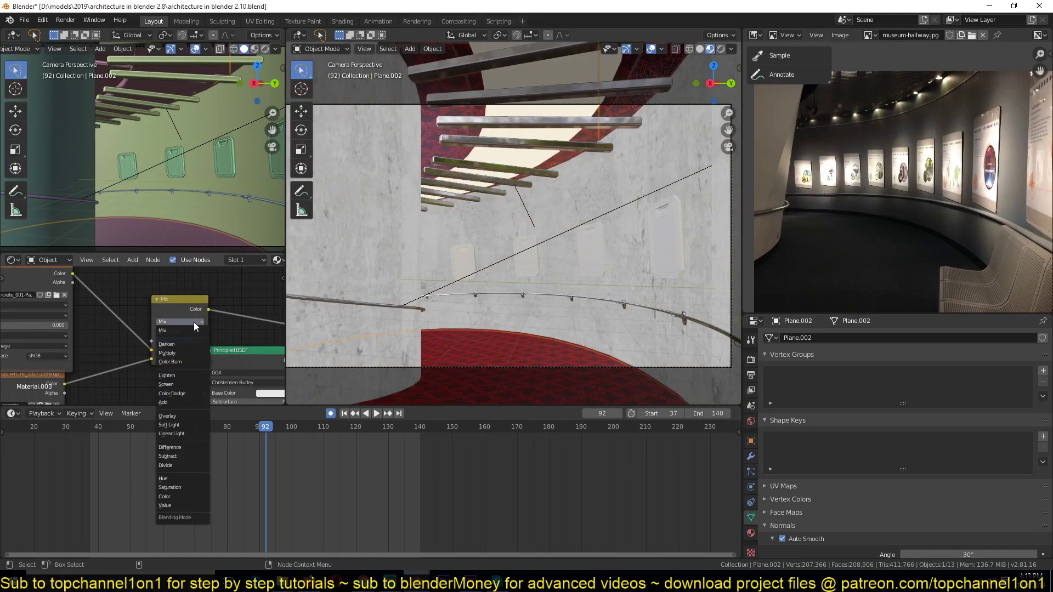
{"action": "left_click", "coordinate": [175, 418]}
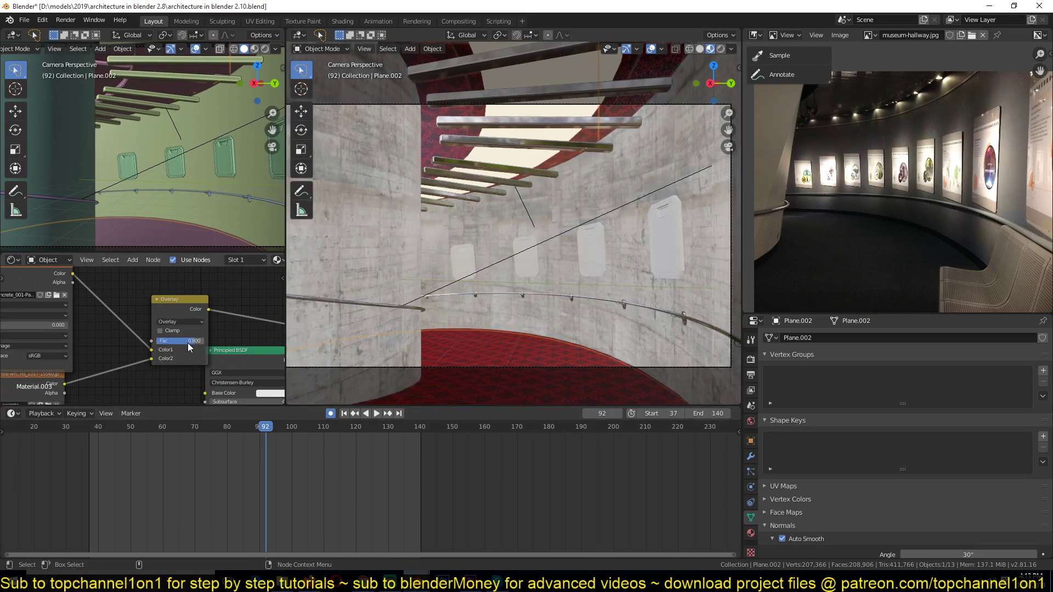
{"action": "mouse_move", "coordinate": [187, 343]}
{"action": "left_mouse_down"}
{"action": "mouse_move", "coordinate": [178, 343]}
{"action": "mouse_move", "coordinate": [198, 341]}
{"action": "left_mouse_up"}
{"action": "left_click", "coordinate": [182, 322]}
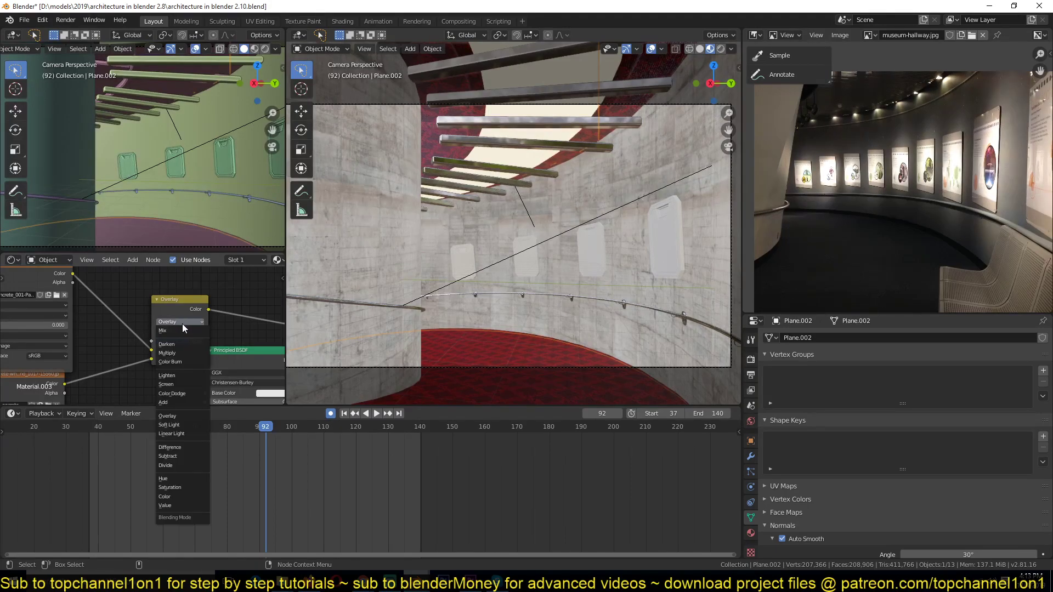
{"action": "left_click", "coordinate": [176, 384]}
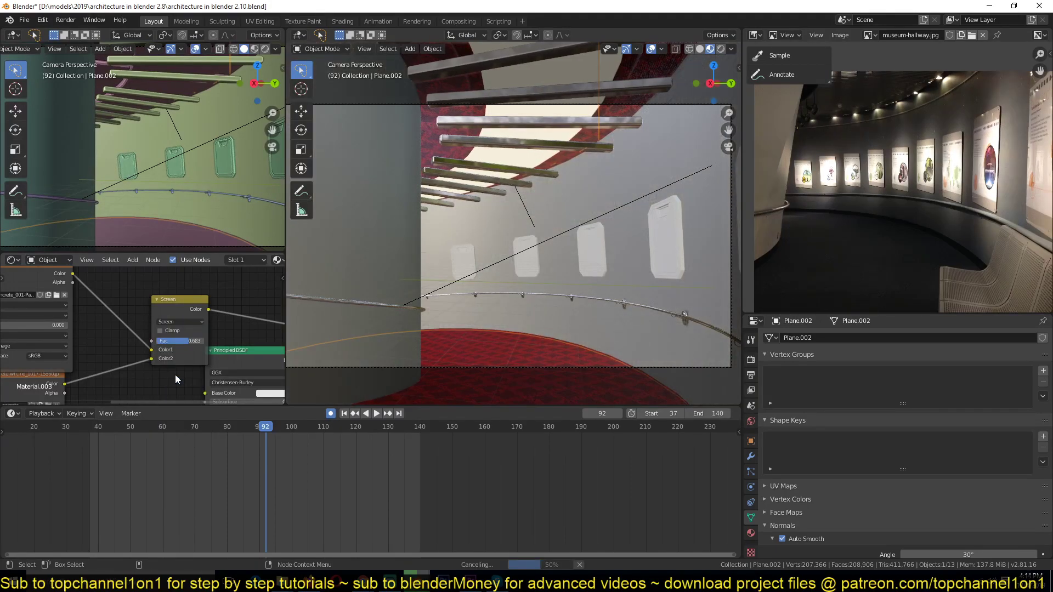
{"action": "left_click_drag", "start_coordinate": [179, 340], "coordinate": [171, 340]}
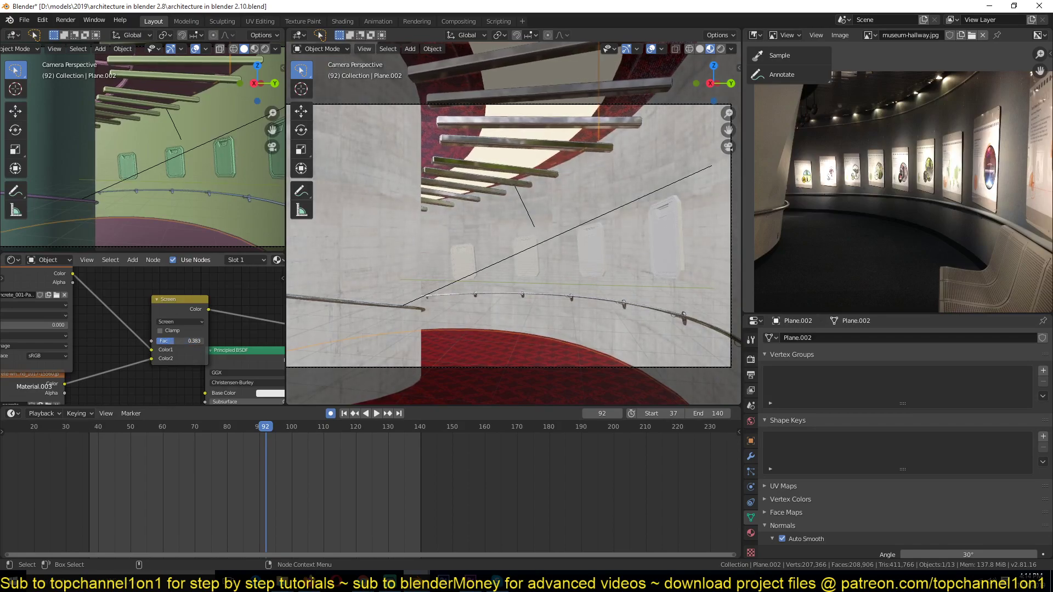
- Set the Mix node's blend mode to Soft Light with a factor of about 0.9 and save the file
{"action": "left_click", "coordinate": [186, 321]}
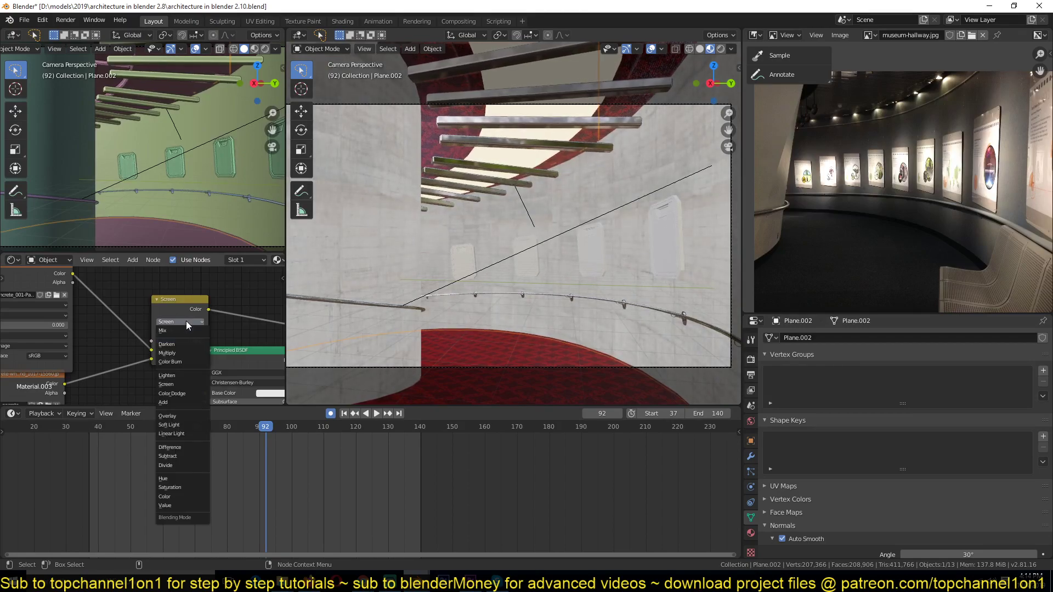
{"action": "left_click", "coordinate": [170, 425]}
{"action": "left_click_drag", "start_coordinate": [178, 341], "coordinate": [200, 341]}
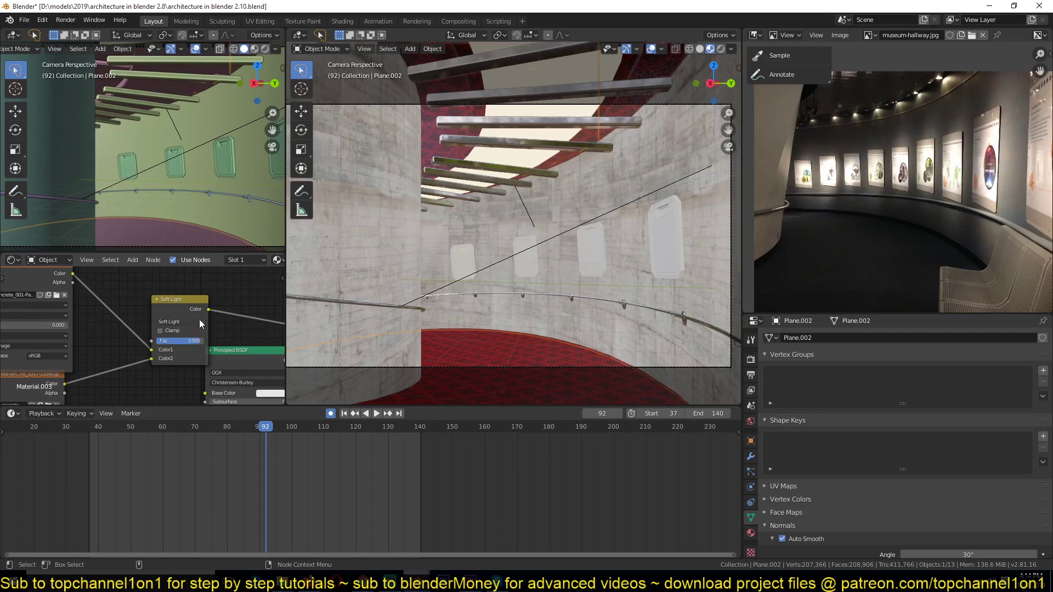
{"action": "middle_click_drag", "start_coordinate": [210, 367], "coordinate": [100, 354]}
{"action": "left_click_drag", "start_coordinate": [148, 345], "coordinate": [162, 338]}
{"action": "left_click_drag", "start_coordinate": [94, 298], "coordinate": [74, 307]}
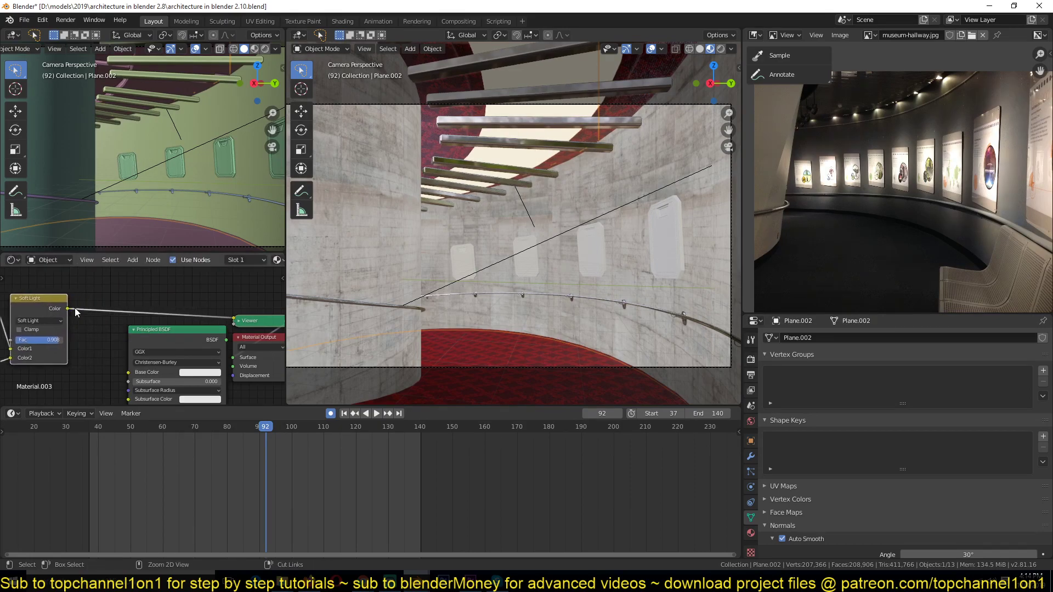
{"action": "key", "text": "ctrl+s"}
{"action": "key", "text": "shift+a"}
{"action": "mouse_move", "coordinate": [88, 304]}
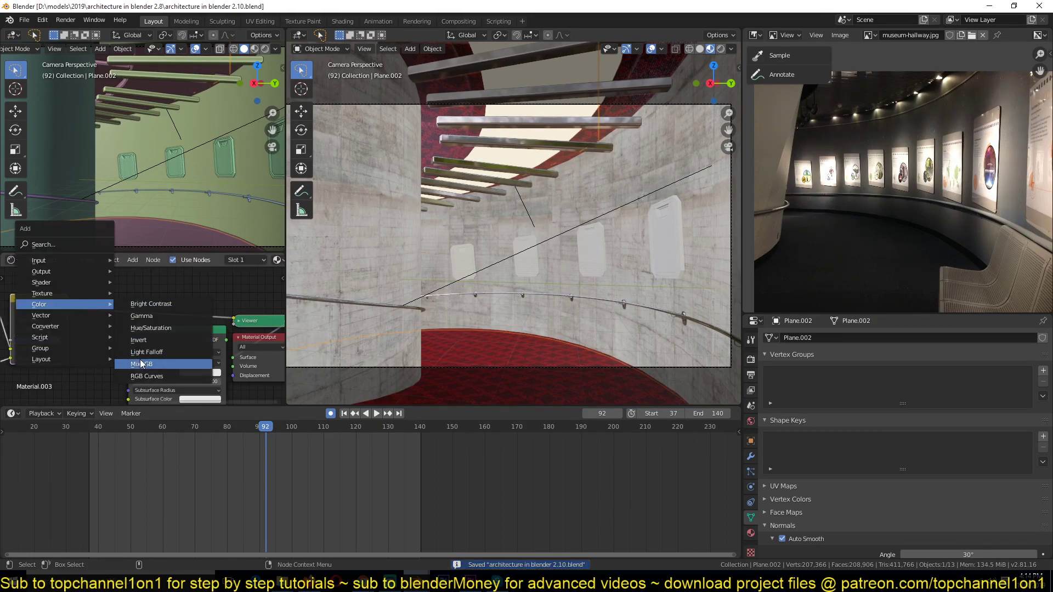
{"action": "key", "text": "Escape"}
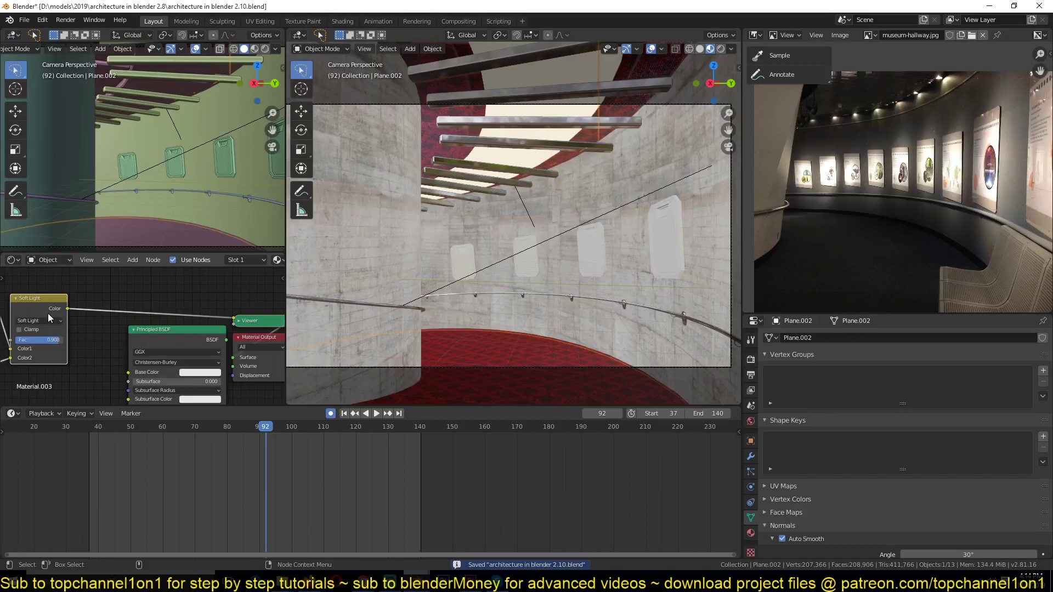
- Duplicate the Soft Light node onto the link to the Viewer and set the copy's blend mode to Overlay
{"action": "key", "text": "shift+d"}
{"action": "left_click", "coordinate": [110, 299]}
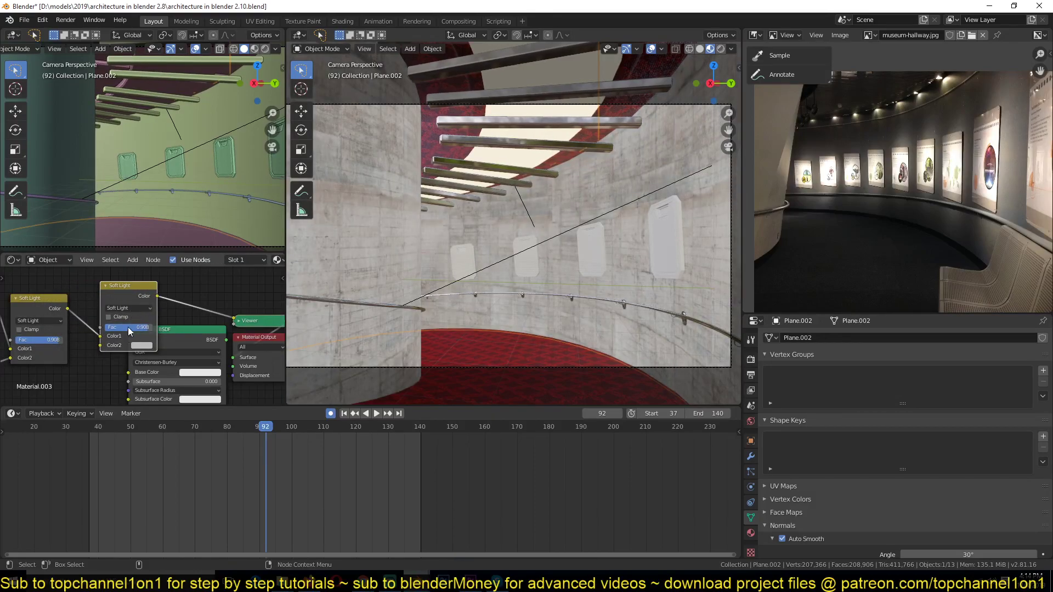
{"action": "left_click", "coordinate": [139, 308]}
{"action": "left_click", "coordinate": [126, 401]}
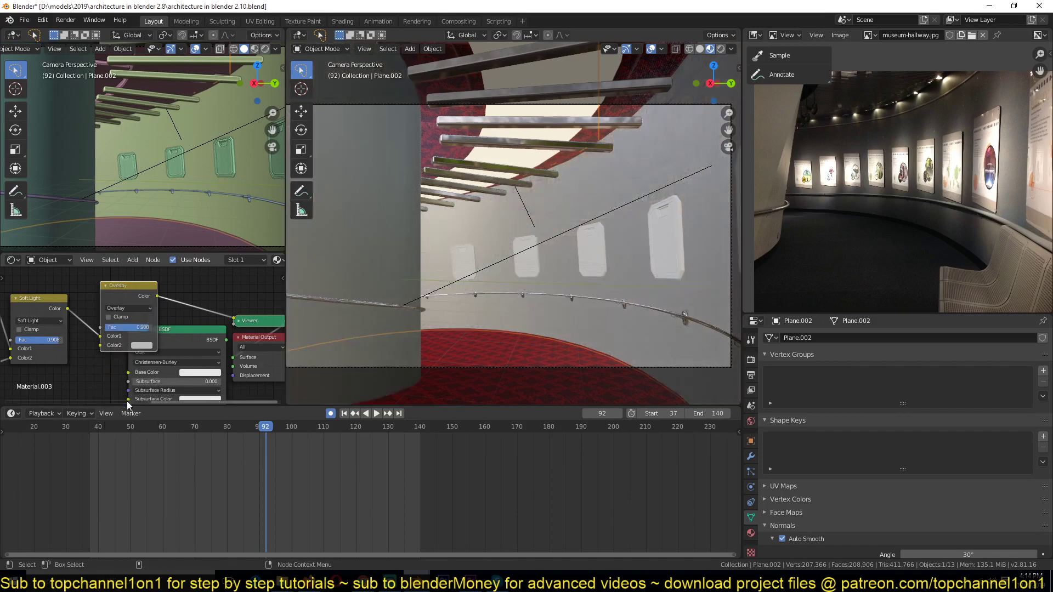
- Tint the Overlay node's Color2 a pale grey-green, set its factor to 1.000 and save the file
{"action": "left_click_drag", "start_coordinate": [145, 331], "coordinate": [132, 331]}
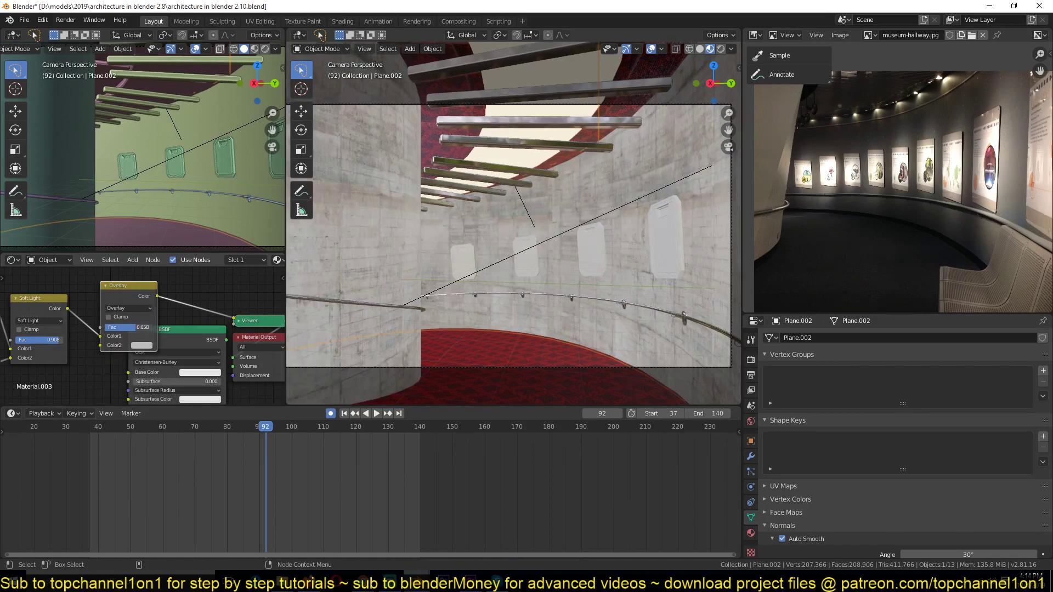
{"action": "left_click", "coordinate": [144, 345]}
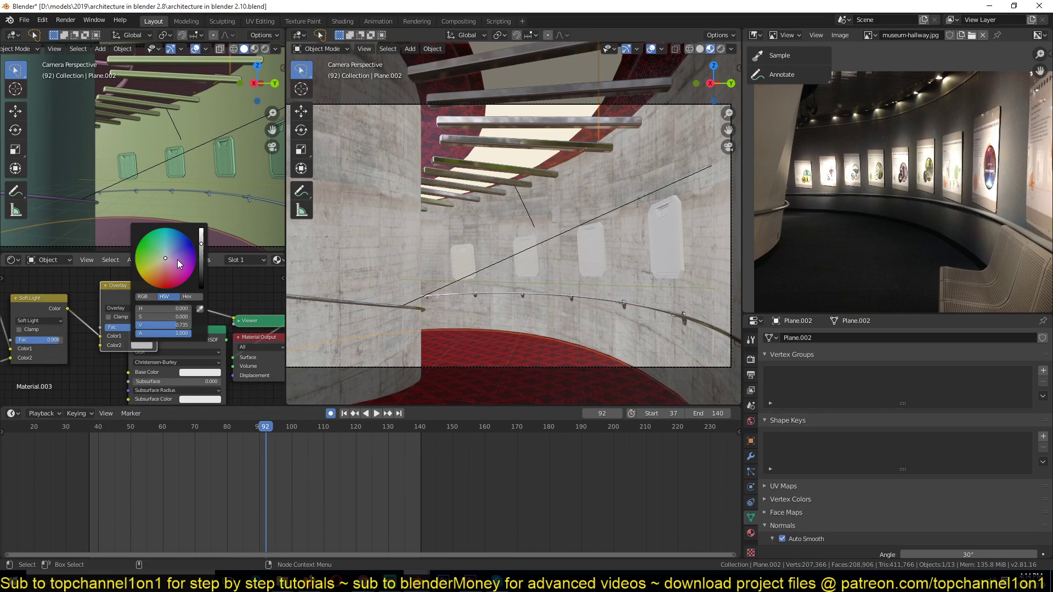
{"action": "left_click_drag", "start_coordinate": [176, 259], "coordinate": [161, 258]}
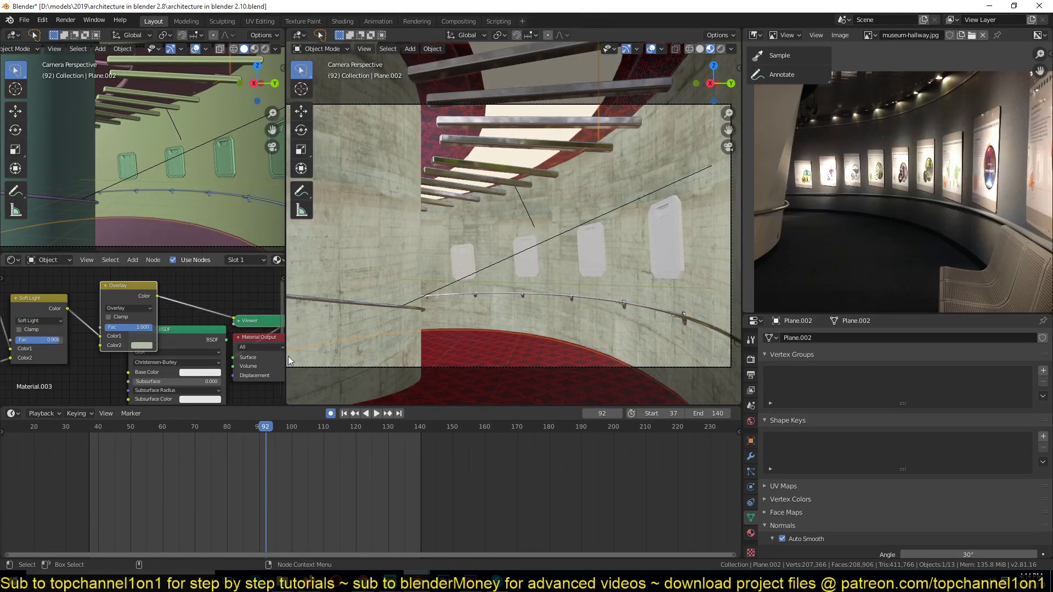
{"action": "key", "text": "ctrl+s"}
- Connect the Overlay node's Color to the Principled BSDF's Base Color, preview the shader on the walls and save the file
{"action": "middle_click_drag", "start_coordinate": [153, 357], "coordinate": [60, 350]}
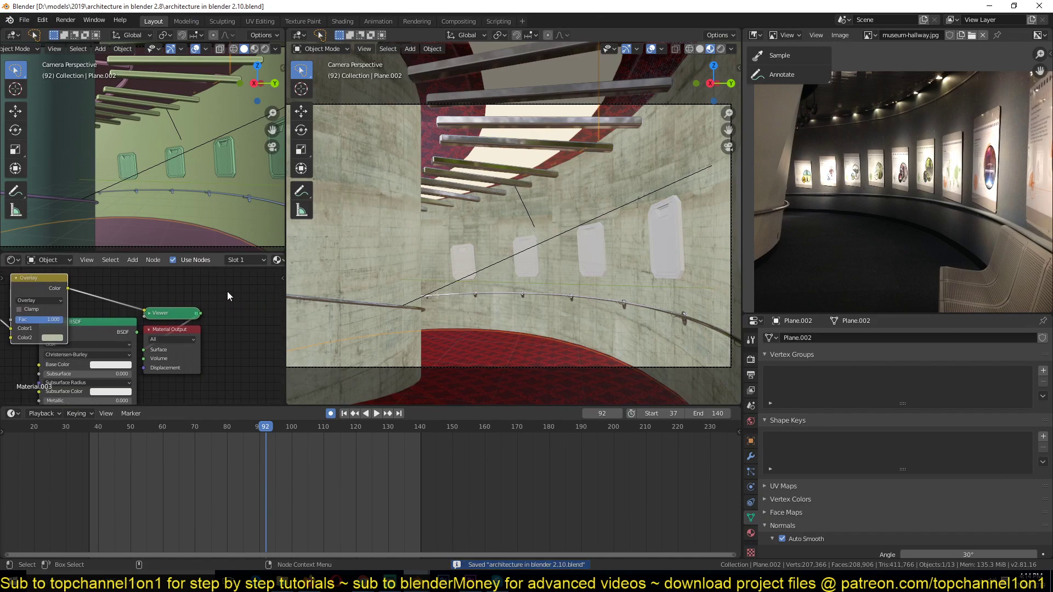
{"action": "left_click_drag", "start_coordinate": [89, 348], "coordinate": [228, 308]}
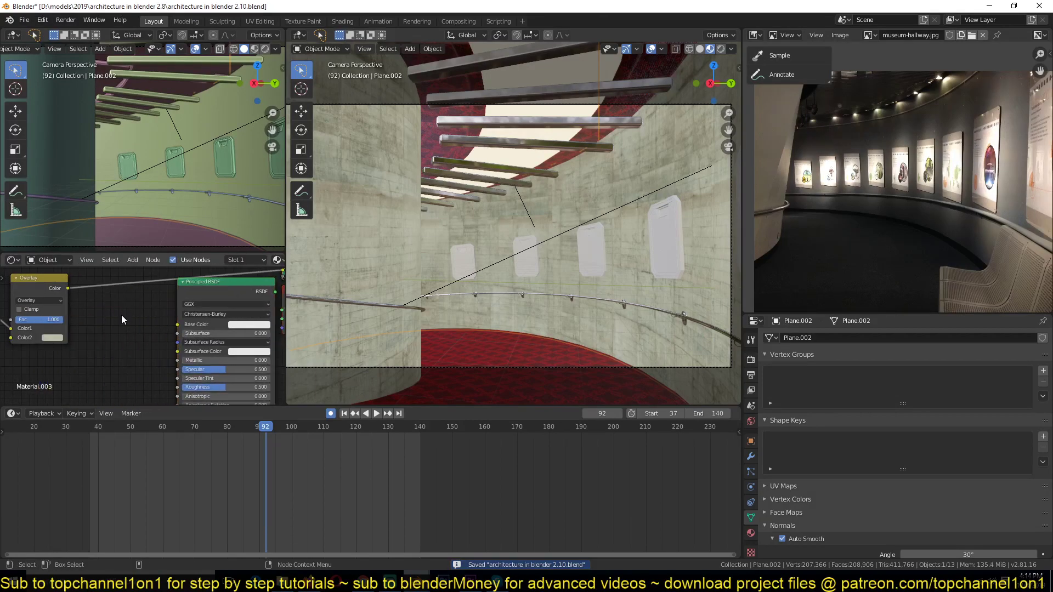
{"action": "key", "text": "ctrl+s"}
{"action": "left_click_drag", "start_coordinate": [64, 291], "coordinate": [176, 326]}
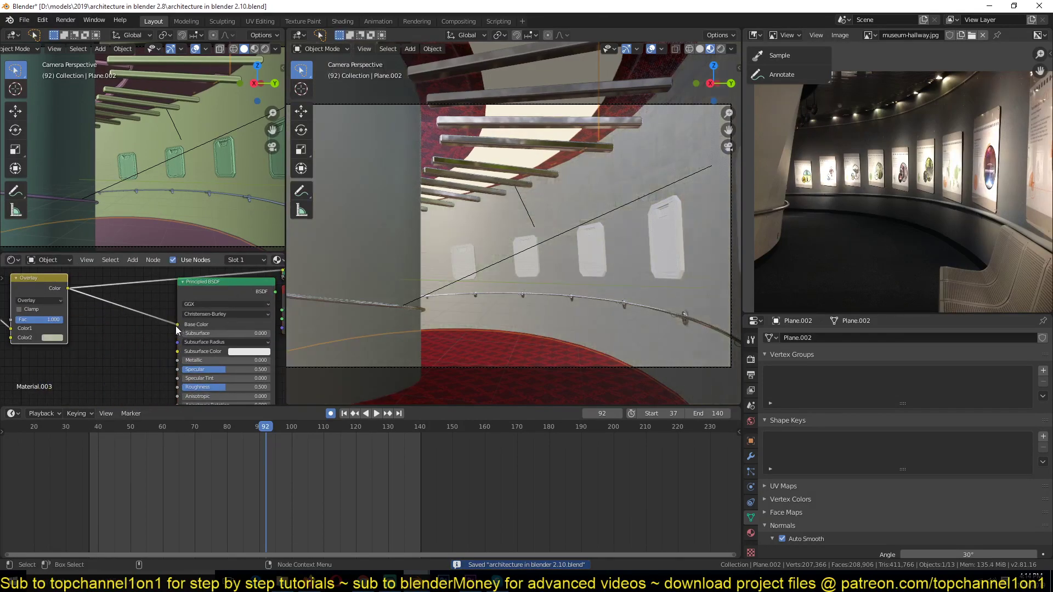
{"action": "left_click", "coordinate": [200, 309], "text": "ctrl+shift"}
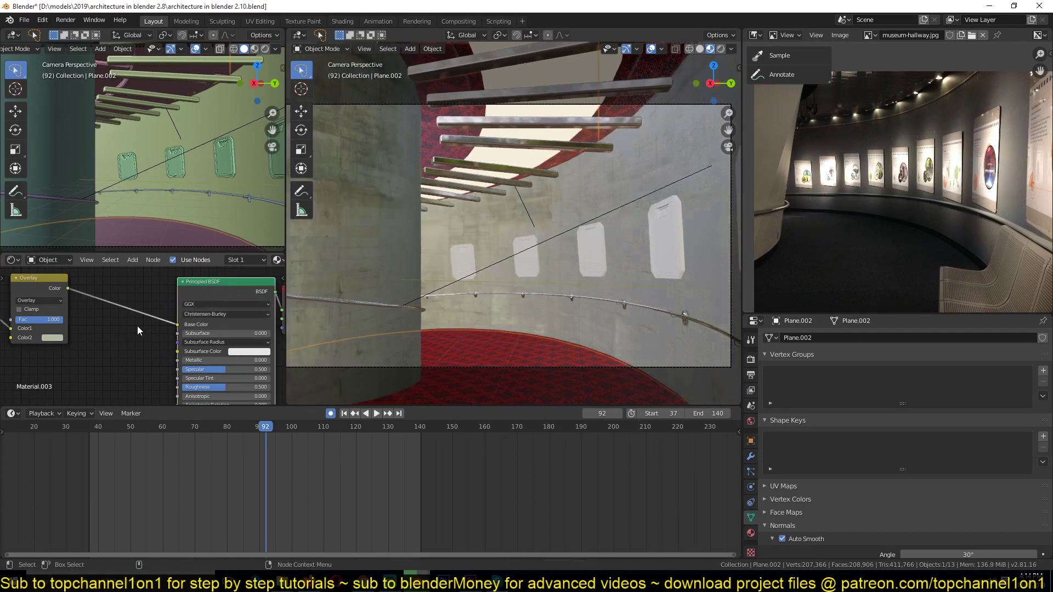
{"action": "middle_click_drag", "start_coordinate": [116, 353], "coordinate": [148, 345]}
{"action": "scroll", "coordinate": [159, 331], "scroll_direction": "down", "scroll_amount": 2}
{"action": "key", "text": "ctrl+s"}
{"action": "scroll", "coordinate": [141, 347], "scroll_direction": "down", "scroll_amount": 1}
{"action": "key", "text": "ctrl+s"}
- Connect the Overlay node's Color output to the Principled BSDF's Roughness input
{"action": "key", "text": "shift+a"}
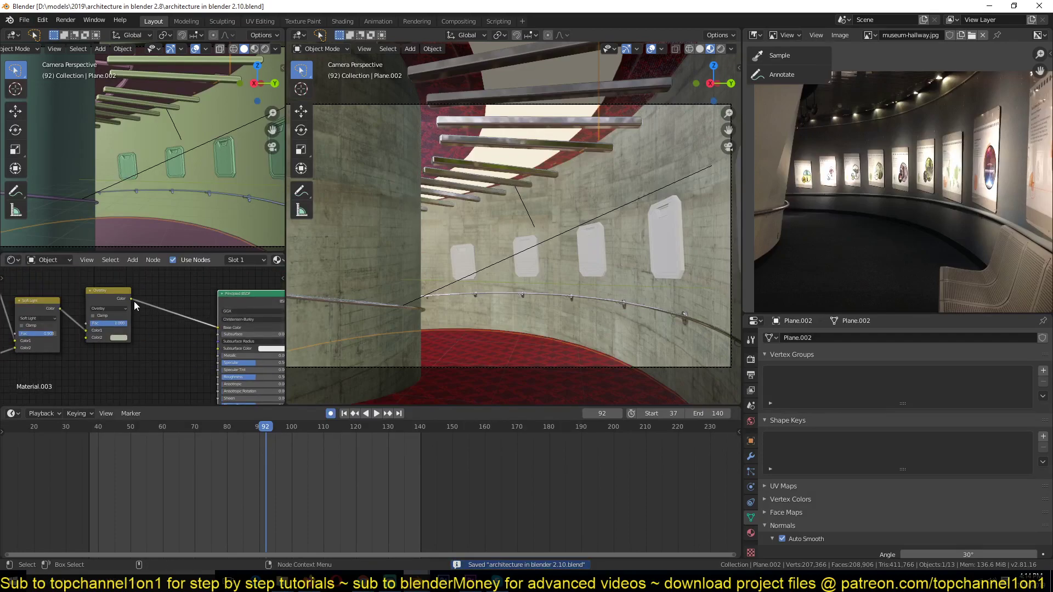
{"action": "left_click_drag", "start_coordinate": [134, 301], "coordinate": [191, 367]}
{"action": "left_click_drag", "start_coordinate": [133, 299], "coordinate": [223, 380]}
{"action": "scroll", "coordinate": [195, 358], "scroll_direction": "up", "scroll_amount": 1}
{"action": "scroll", "coordinate": [195, 359], "scroll_direction": "up", "scroll_amount": 1}
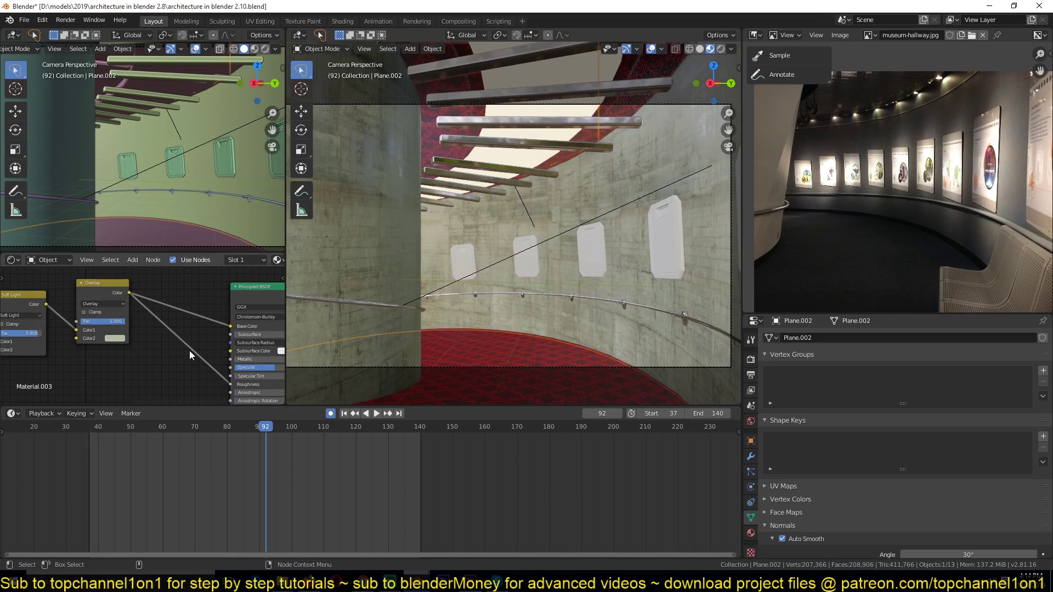
- Insert a ColorRamp node on the link between the Overlay node and the Principled BSDF's Roughness
{"action": "key", "text": "shift+a"}
{"action": "mouse_move", "coordinate": [167, 372]}
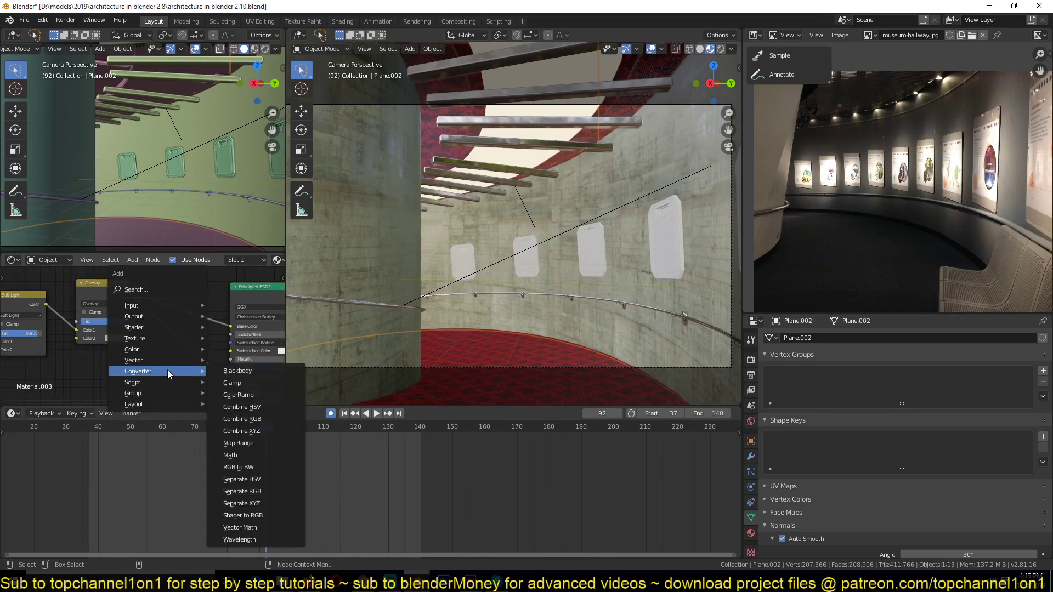
{"action": "left_click", "coordinate": [230, 395]}
{"action": "left_click", "coordinate": [201, 327]}
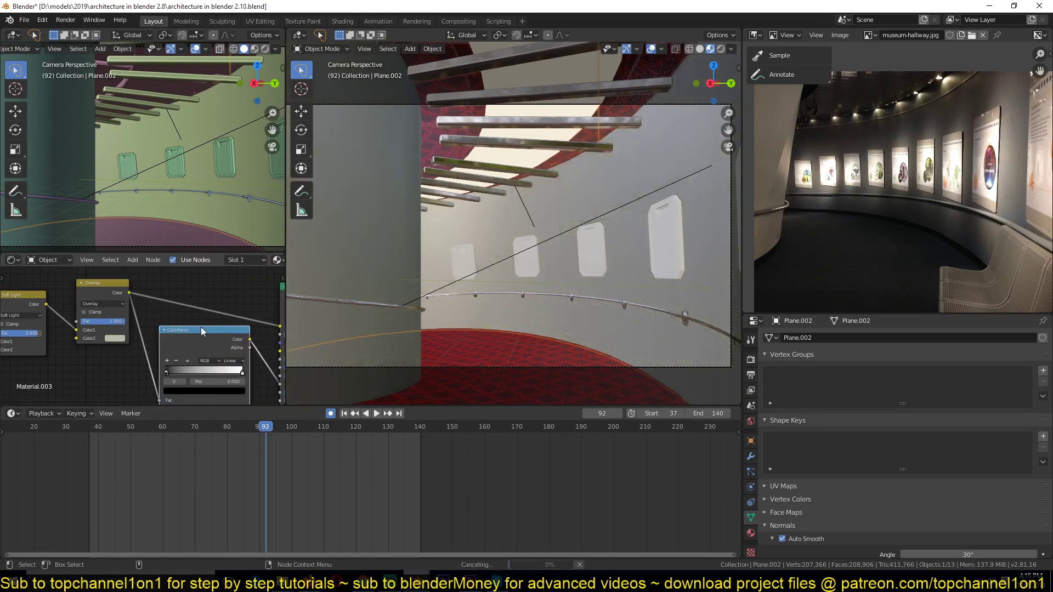
{"action": "middle_click_drag", "start_coordinate": [200, 326], "coordinate": [182, 295]}
{"action": "scroll", "coordinate": [196, 301], "scroll_direction": "down", "scroll_amount": 3}
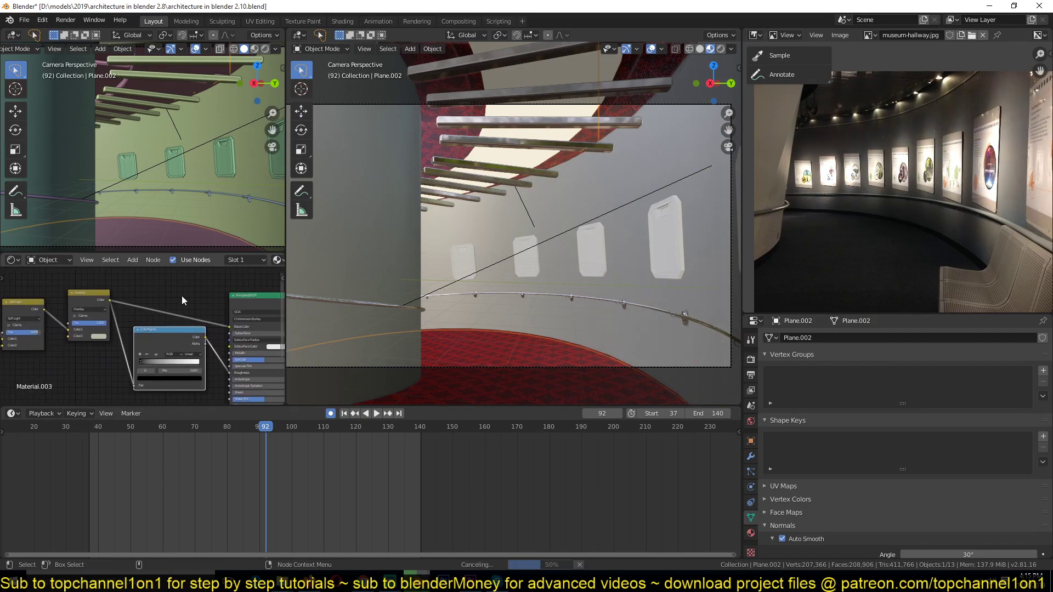
- Make room before the Principled BSDF and insert a Math node between the ColorRamp and Roughness
{"action": "middle_click_drag", "start_coordinate": [264, 297], "coordinate": [60, 314]}
{"action": "left_click_drag", "start_coordinate": [171, 302], "coordinate": [36, 346]}
{"action": "middle_click_drag", "start_coordinate": [50, 345], "coordinate": [202, 307]}
{"action": "key", "text": "shift+a"}
{"action": "mouse_move", "coordinate": [124, 330]}
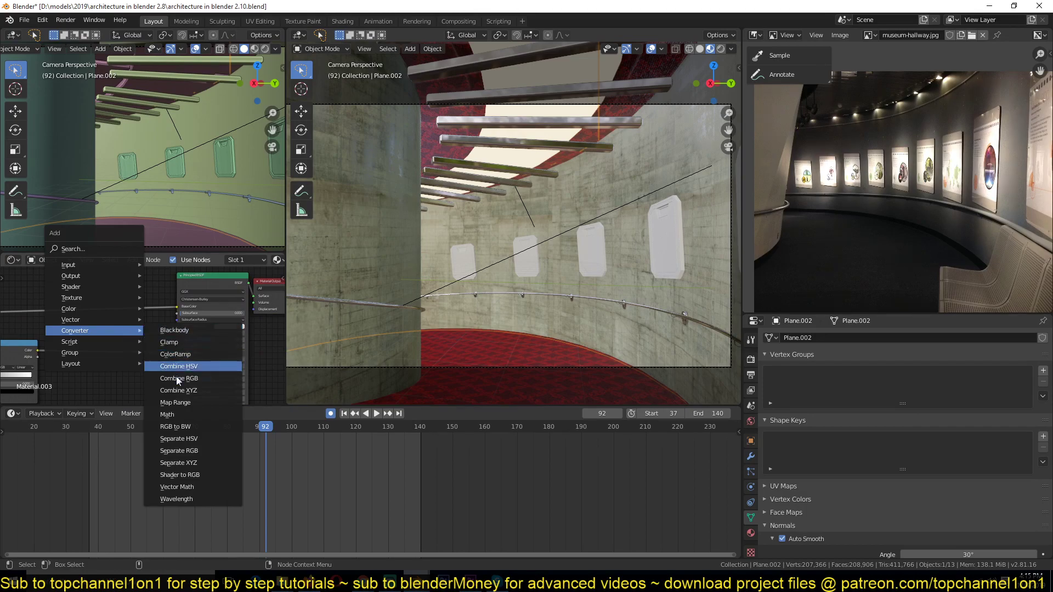
{"action": "left_click", "coordinate": [166, 415]}
{"action": "left_click", "coordinate": [126, 359]}
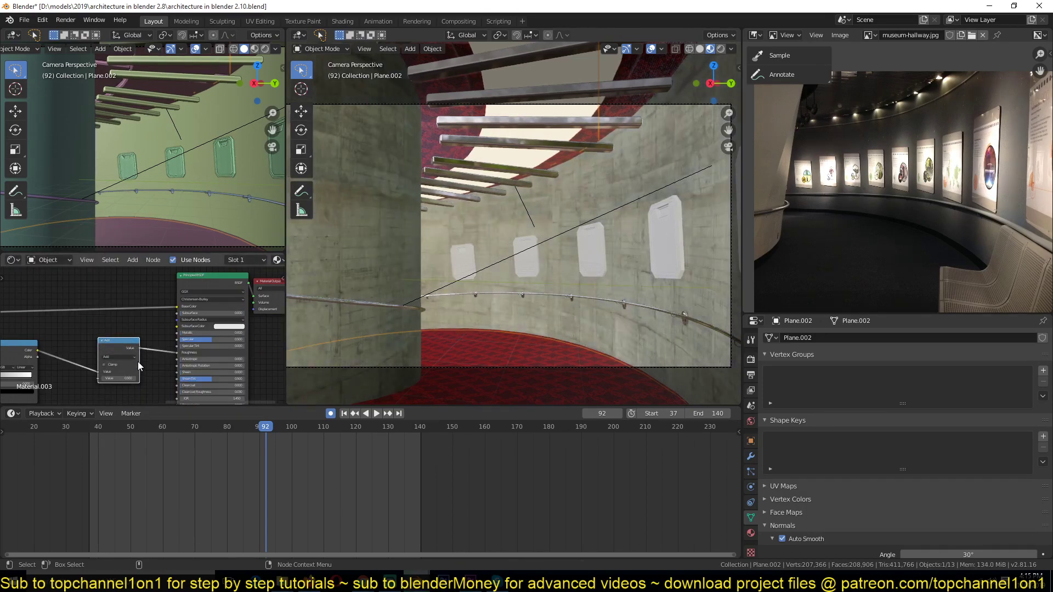
- Set the Math Add node's second value to -0.100
{"action": "middle_click_drag", "start_coordinate": [138, 361], "coordinate": [131, 337]}
{"action": "scroll", "coordinate": [194, 338], "scroll_direction": "up", "scroll_amount": 4}
{"action": "left_click_drag", "start_coordinate": [125, 364], "coordinate": [104, 364]}
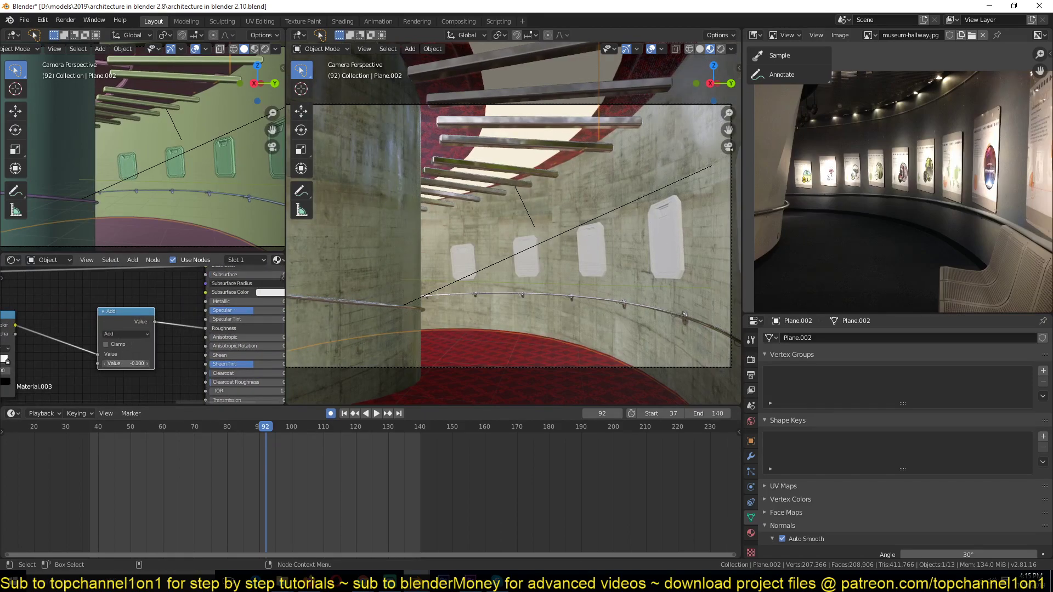
{"action": "left_click", "coordinate": [163, 377]}
- Move the ColorRamp's black stop to 0.050 and its white stop to about 0.79, and save the file
{"action": "middle_click_drag", "start_coordinate": [118, 382], "coordinate": [188, 355]}
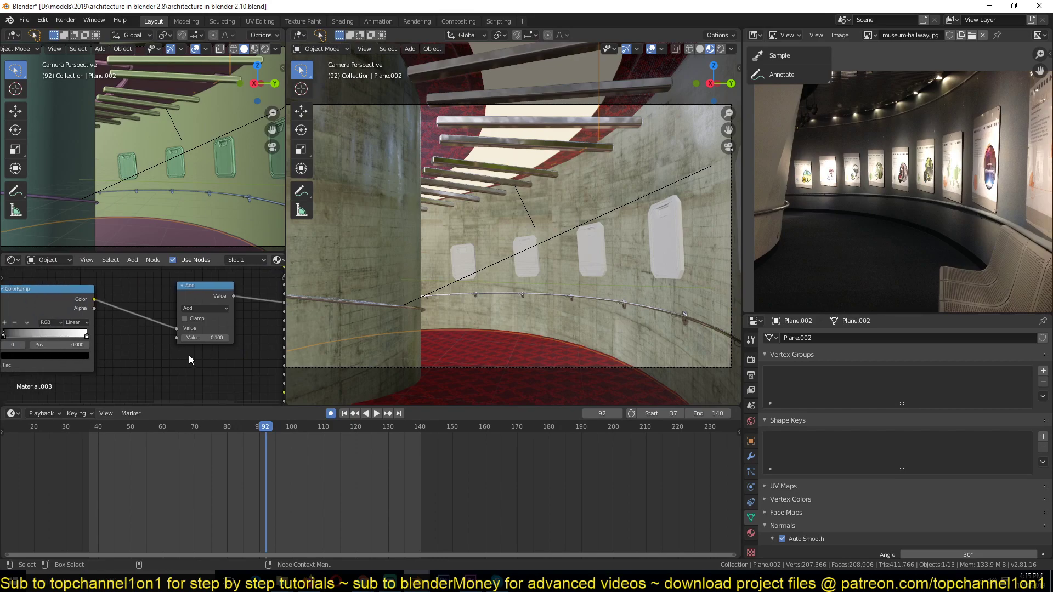
{"action": "middle_click_drag", "start_coordinate": [112, 355], "coordinate": [180, 346]}
{"action": "scroll", "coordinate": [106, 351], "scroll_direction": "up", "scroll_amount": 2}
{"action": "middle_click_drag", "start_coordinate": [107, 352], "coordinate": [142, 377]}
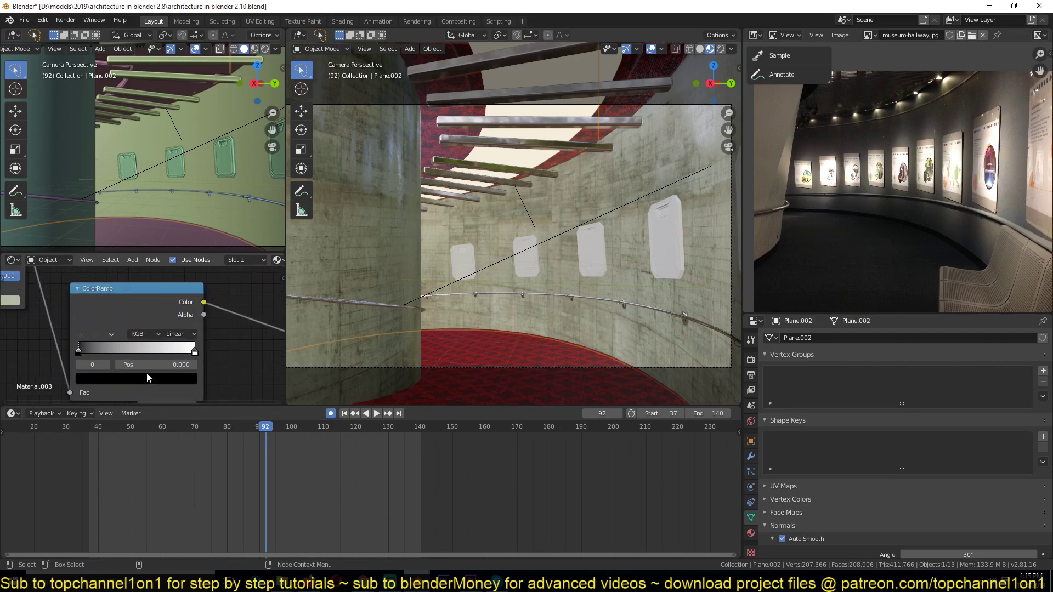
{"action": "mouse_move", "coordinate": [80, 347]}
{"action": "left_mouse_down"}
{"action": "mouse_move", "coordinate": [118, 348]}
{"action": "mouse_move", "coordinate": [80, 348]}
{"action": "mouse_move", "coordinate": [88, 347]}
{"action": "left_mouse_up"}
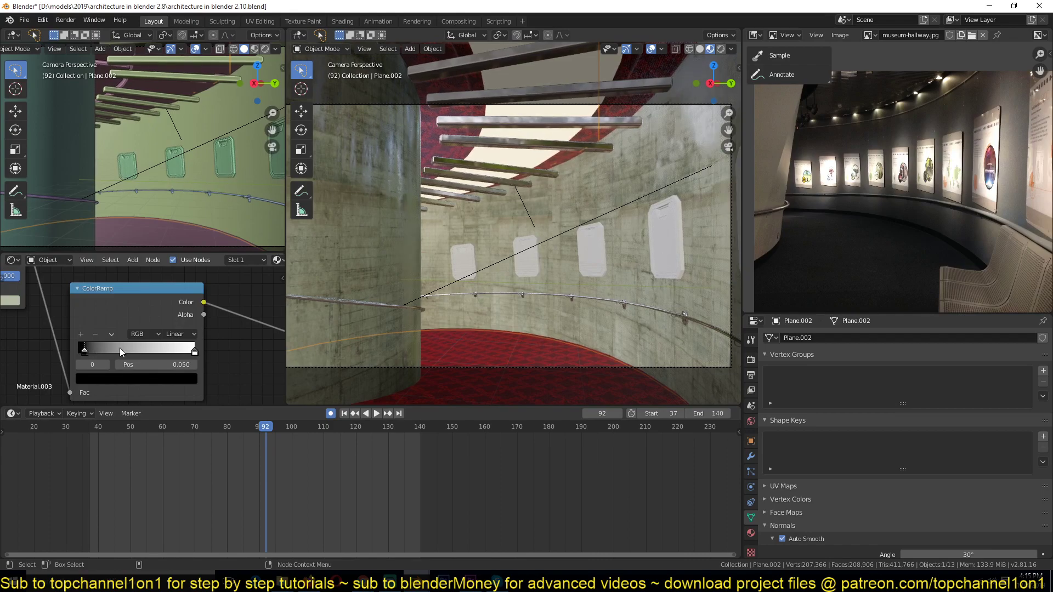
{"action": "mouse_move", "coordinate": [195, 351]}
{"action": "left_mouse_down"}
{"action": "mouse_move", "coordinate": [148, 351]}
{"action": "mouse_move", "coordinate": [163, 354]}
{"action": "left_mouse_up"}
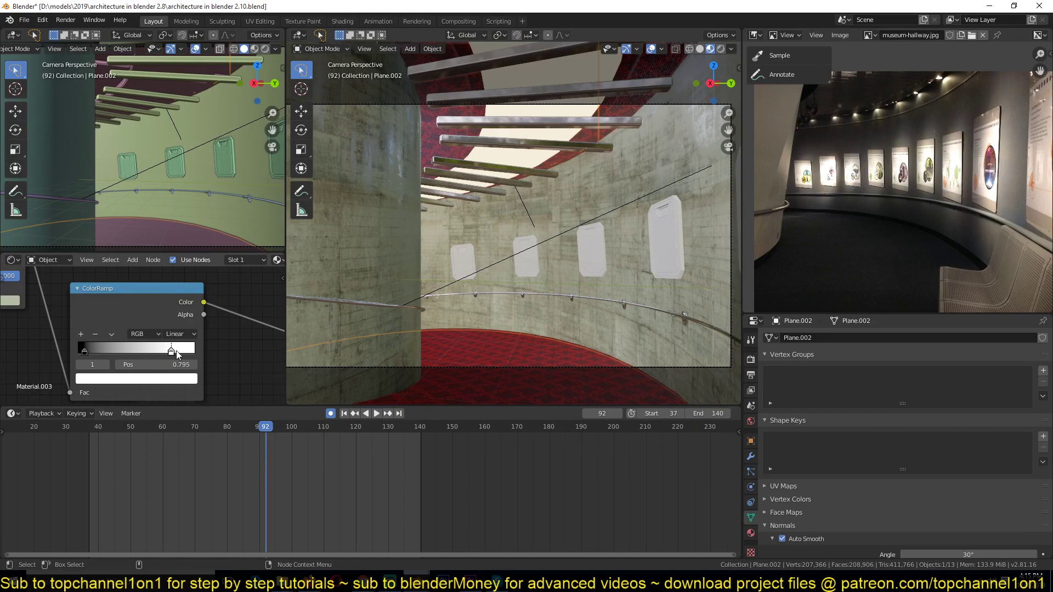
{"action": "key", "text": "ctrl+s"}
{"action": "scroll", "coordinate": [209, 364], "scroll_direction": "down", "scroll_amount": 5}
{"action": "middle_click_drag", "start_coordinate": [209, 364], "coordinate": [176, 348]}
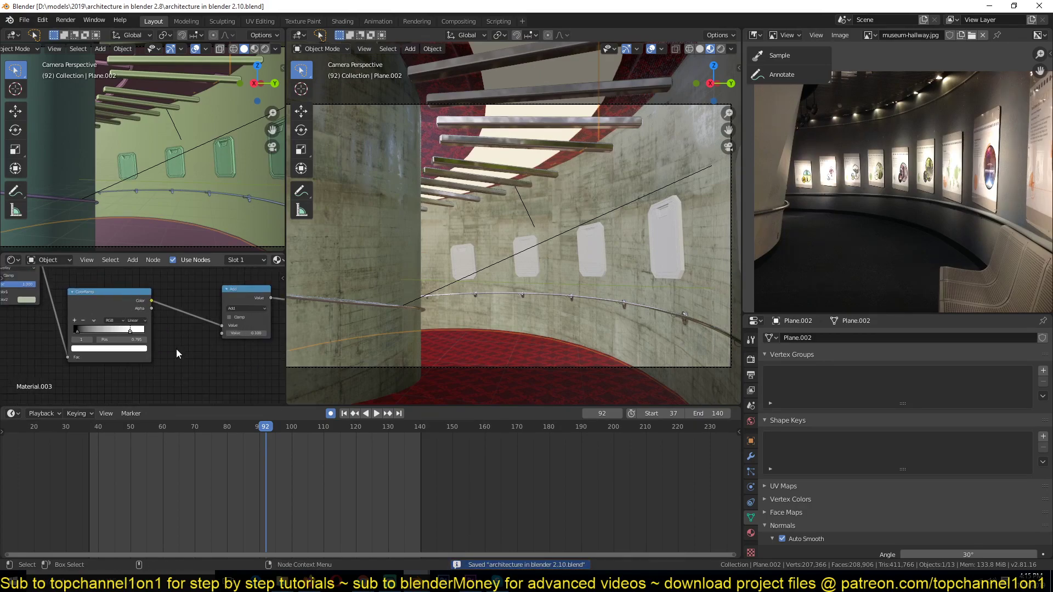
{"action": "scroll", "coordinate": [186, 349], "scroll_direction": "down", "scroll_amount": 4}
{"action": "key", "text": "ctrl+s"}
- Play the camera animation to review the concrete walls and stop it at frame 65
{"action": "scroll", "coordinate": [192, 354], "scroll_direction": "down", "scroll_amount": 1}
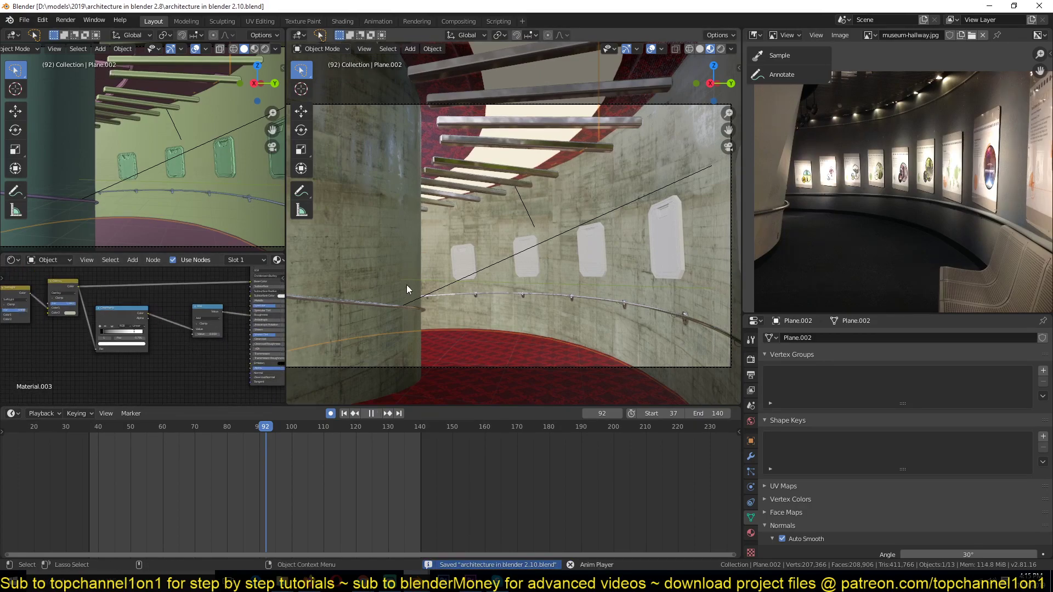
{"action": "key", "text": "space"}
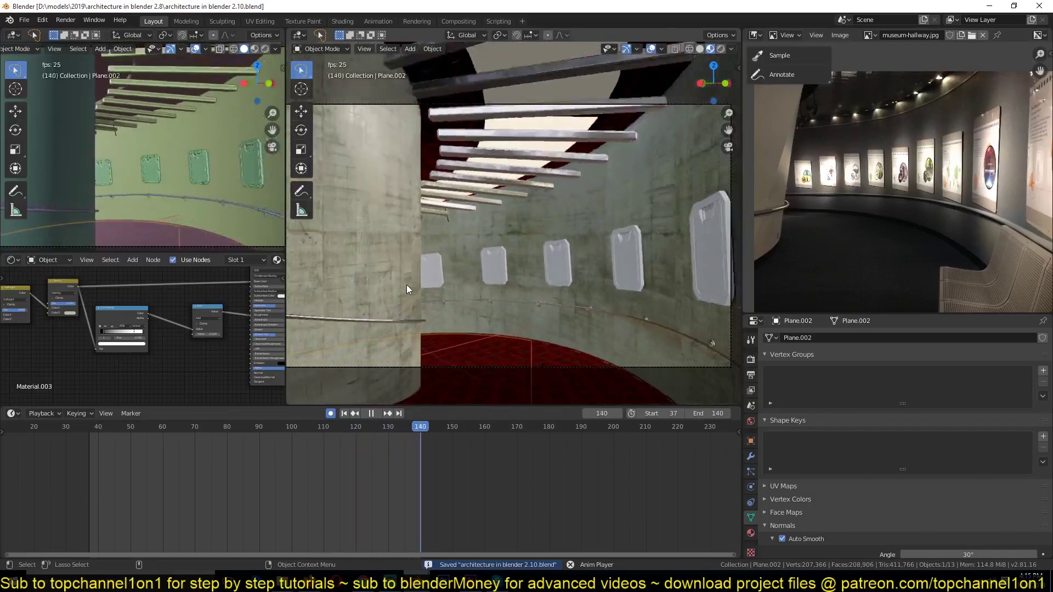
{"action": "key", "text": "space"}
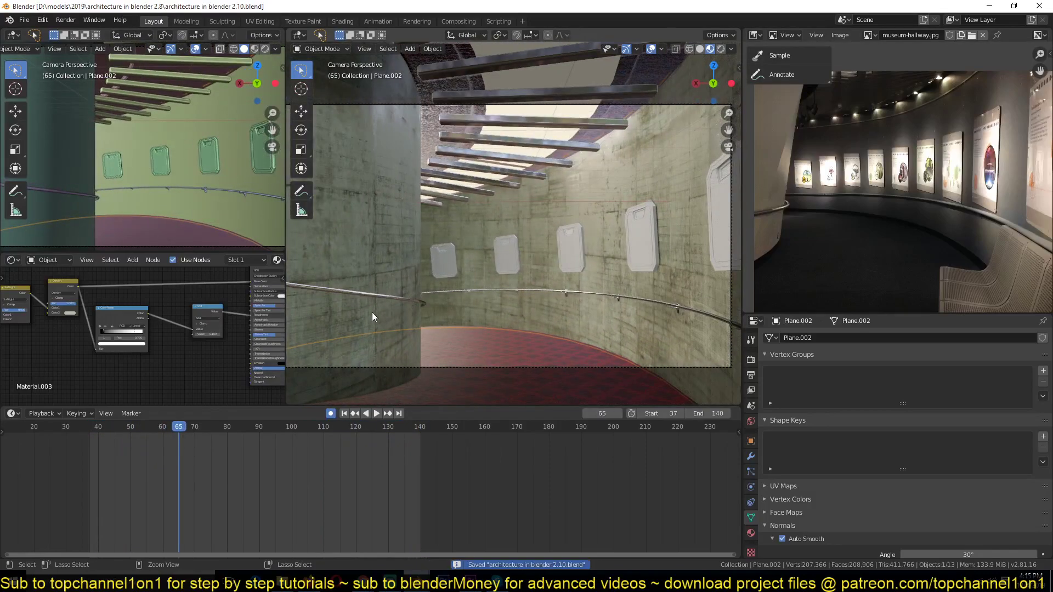
- Add a Bump node, feed its Height from the ColorRamp's Color, and connect its Normal to the Principled BSDF's Normal
{"action": "middle_click_drag", "start_coordinate": [139, 357], "coordinate": [121, 337]}
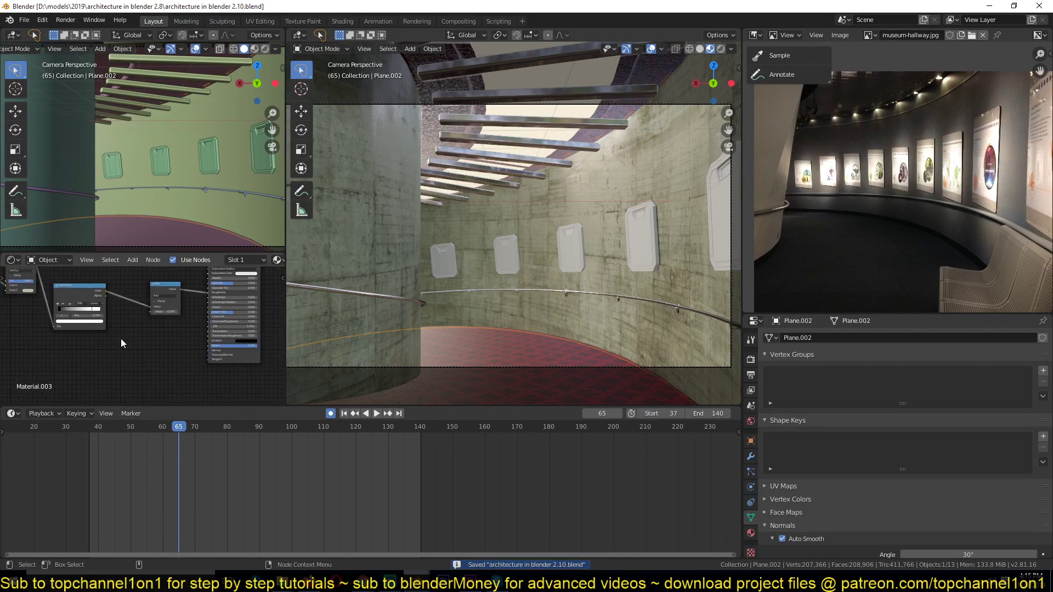
{"action": "scroll", "coordinate": [120, 338], "scroll_direction": "down", "scroll_amount": 1}
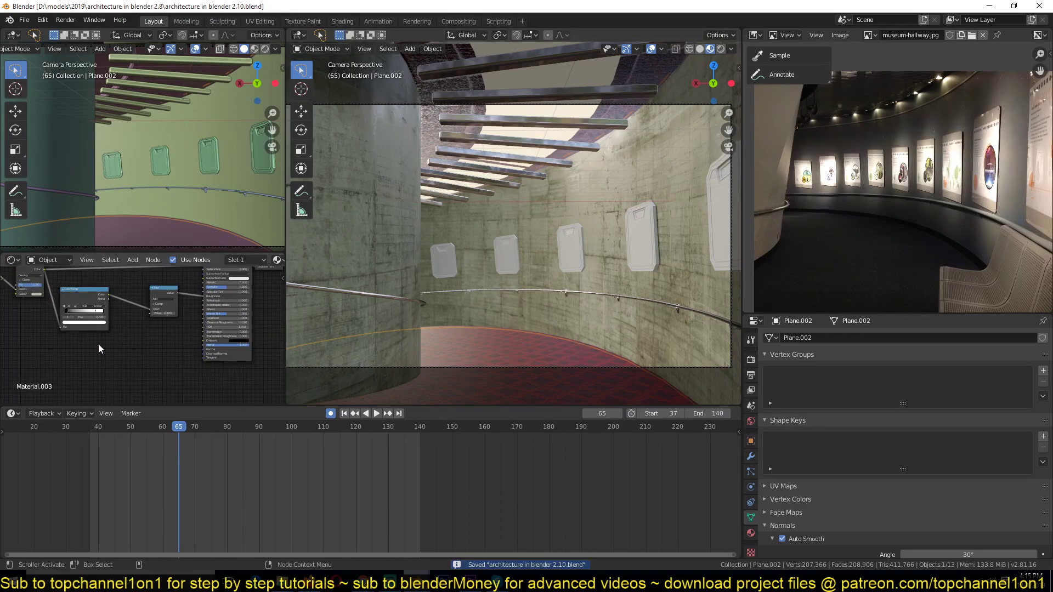
{"action": "scroll", "coordinate": [98, 340], "scroll_direction": "up", "scroll_amount": 2}
{"action": "middle_click_drag", "start_coordinate": [100, 333], "coordinate": [107, 349]}
{"action": "key", "text": "shift+a"}
{"action": "mouse_move", "coordinate": [129, 335]}
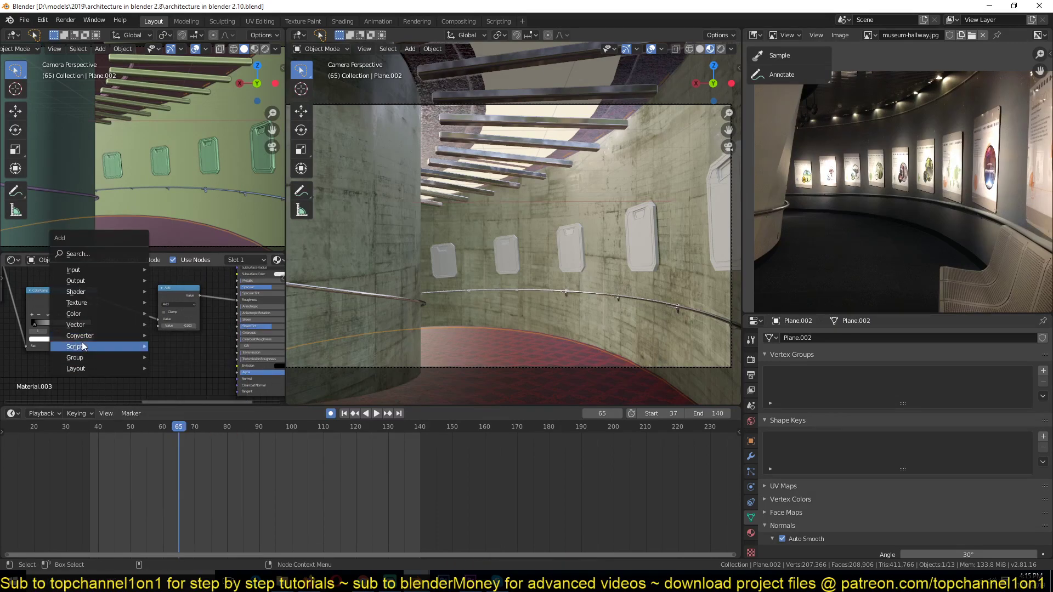
{"action": "mouse_move", "coordinate": [93, 324]}
{"action": "left_click", "coordinate": [176, 326]}
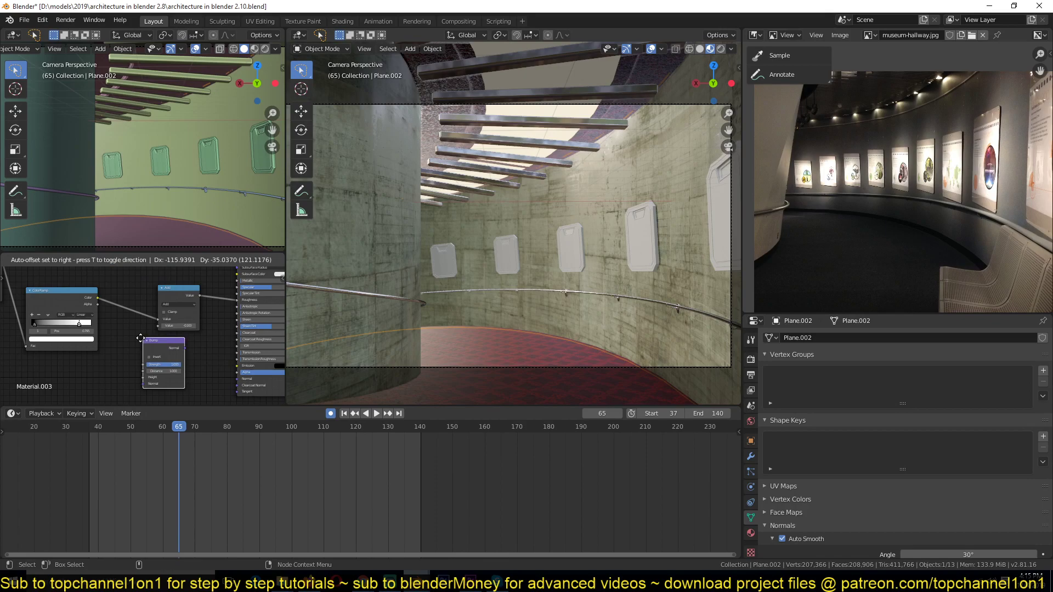
{"action": "left_click_drag", "start_coordinate": [97, 298], "coordinate": [151, 381]}
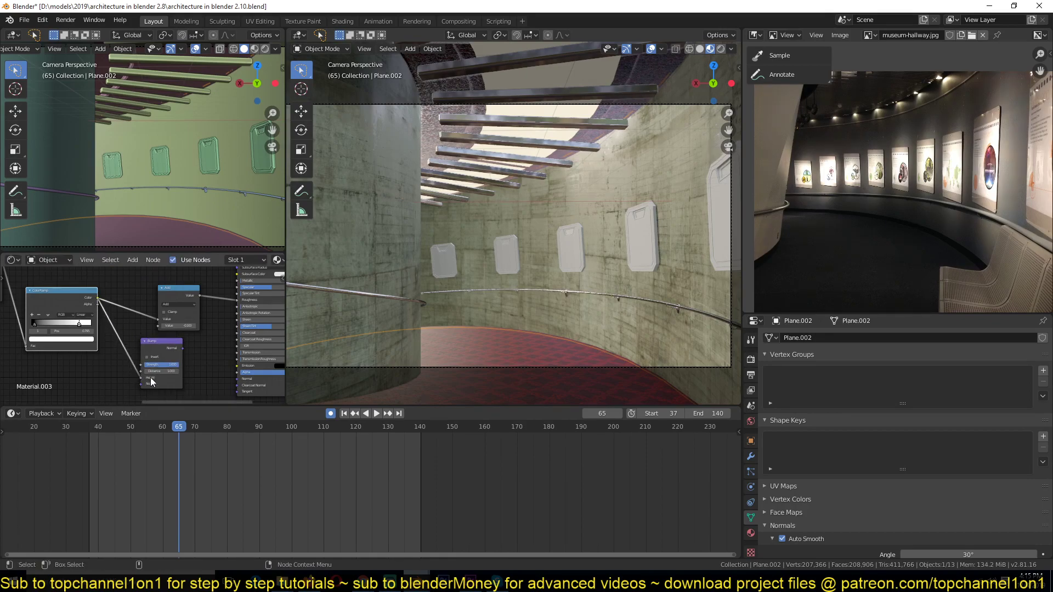
{"action": "left_click_drag", "start_coordinate": [182, 349], "coordinate": [237, 378]}
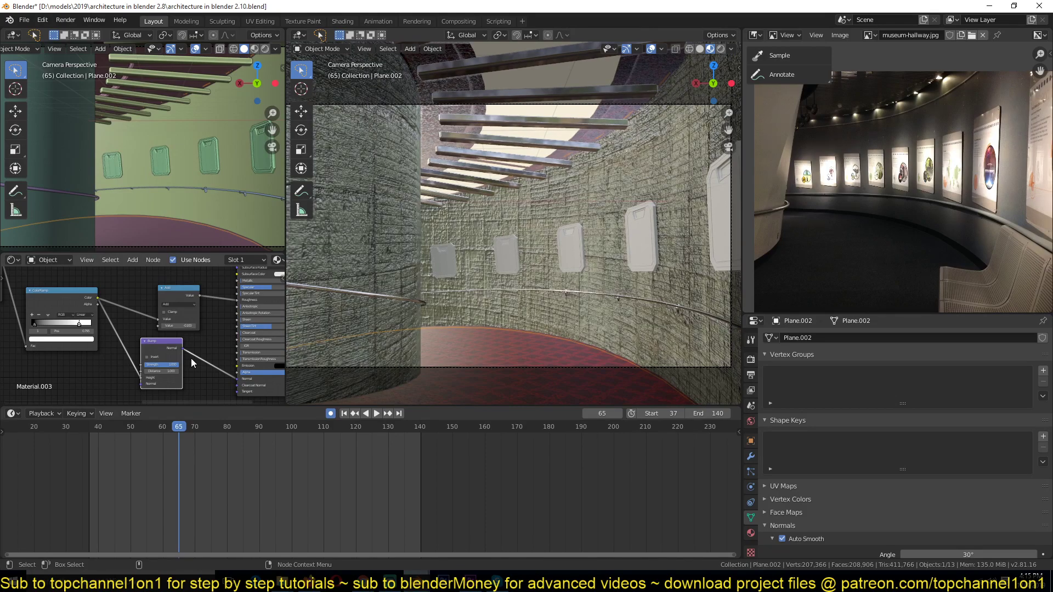
- Save the file, then invert the Bump node and set its strength to 0.083
{"action": "middle_click_drag", "start_coordinate": [191, 357], "coordinate": [205, 342]}
{"action": "scroll", "coordinate": [205, 342], "scroll_direction": "up", "scroll_amount": 3}
{"action": "key", "text": "ctrl+s"}
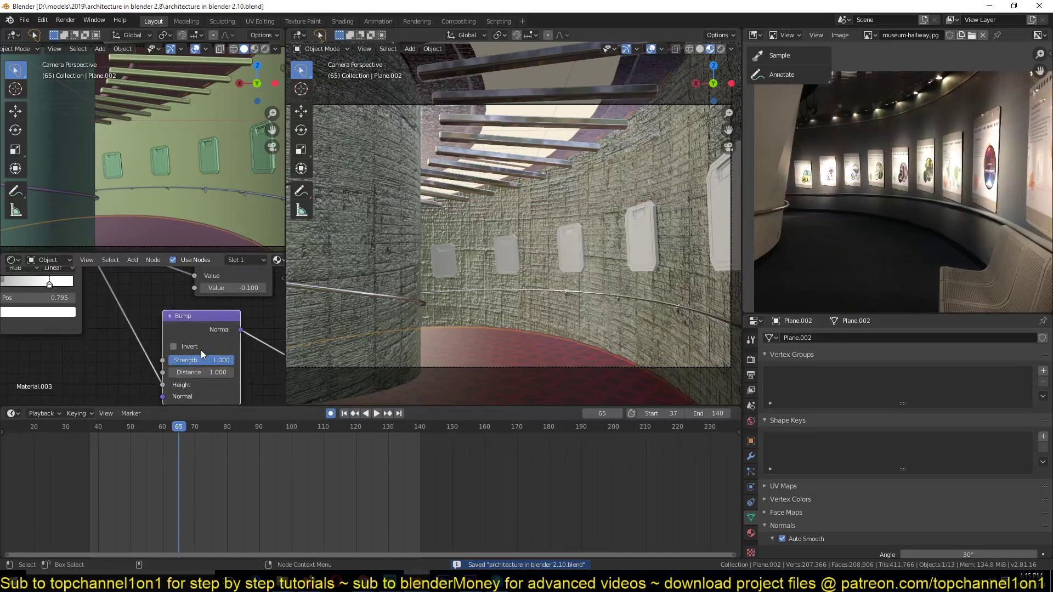
{"action": "left_click", "coordinate": [186, 346]}
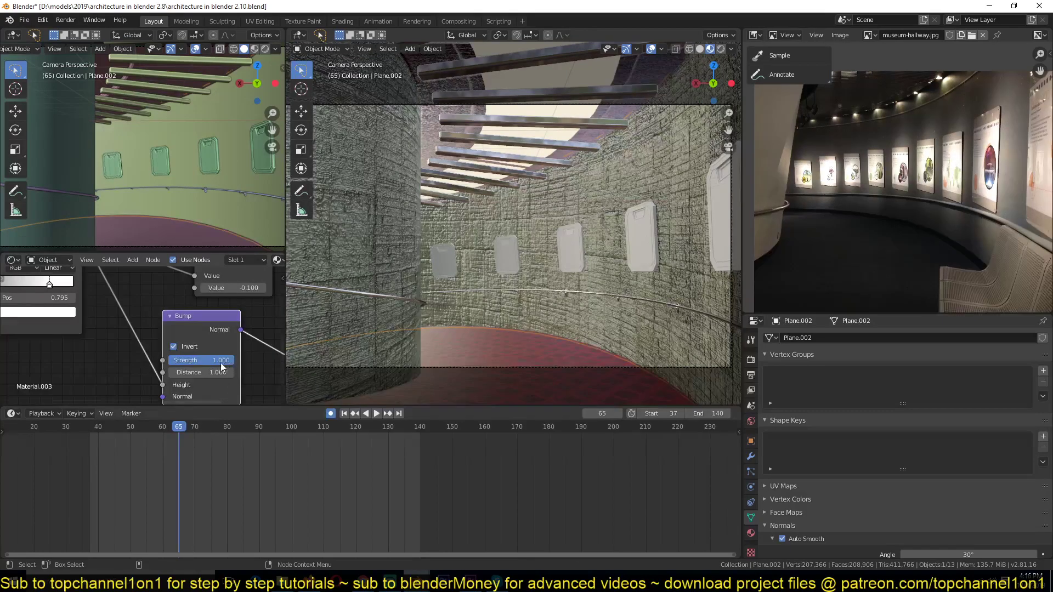
{"action": "left_click_drag", "start_coordinate": [221, 362], "coordinate": [199, 364]}
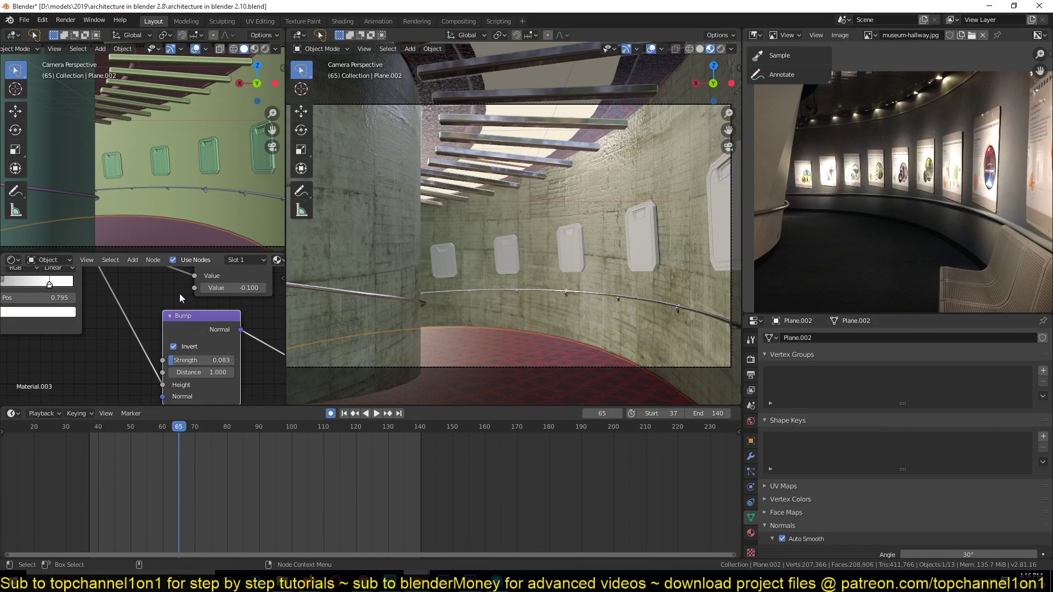
- Set the Math Add node's second value to 0.000 and save the file
{"action": "middle_click_drag", "start_coordinate": [180, 293], "coordinate": [166, 353]}
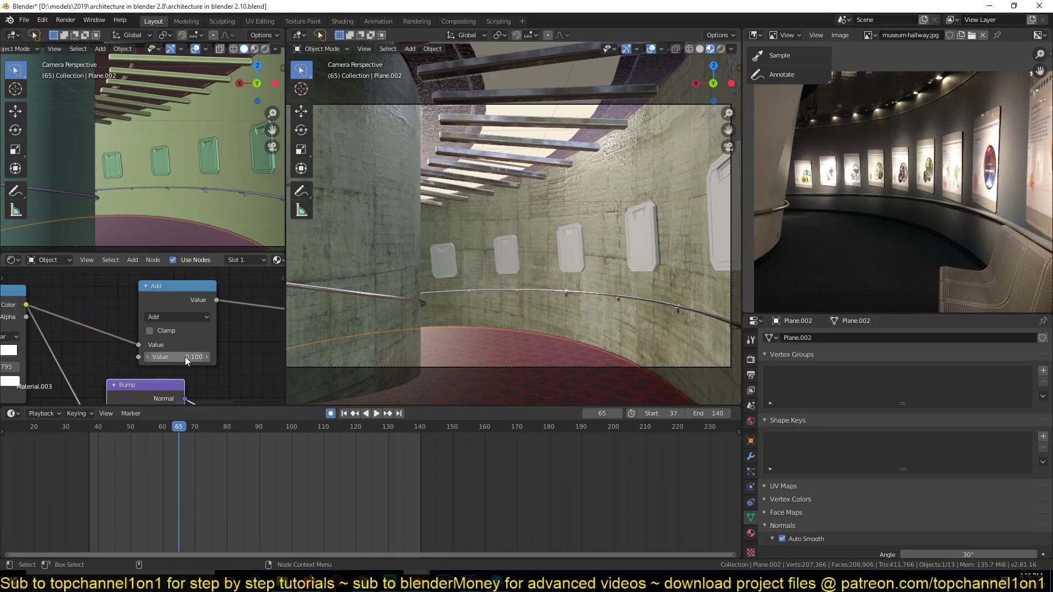
{"action": "left_click_drag", "start_coordinate": [187, 360], "coordinate": [194, 360]}
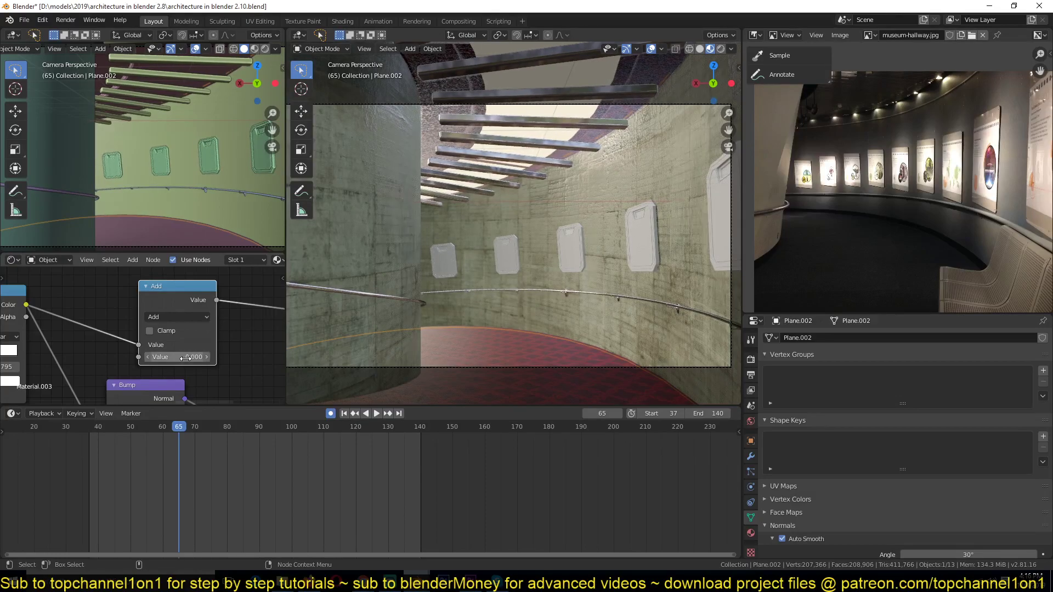
{"action": "scroll", "coordinate": [186, 364], "scroll_direction": "down", "scroll_amount": 1}
{"action": "key", "text": "ctrl+s"}
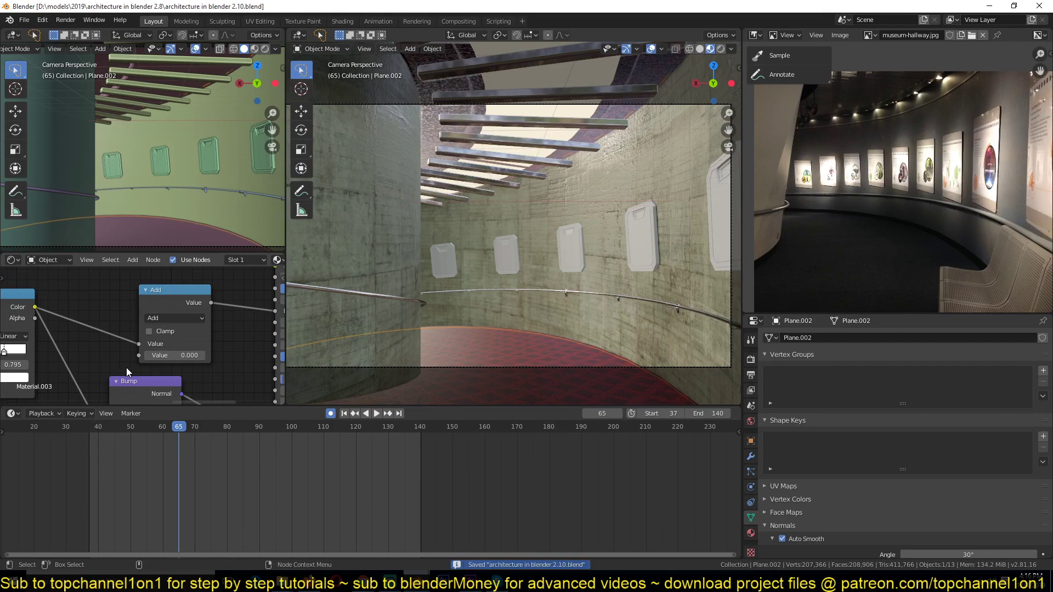
- Play the camera animation to review the bumped concrete, stop it at frame 139, and save the file
{"action": "key", "text": "space"}
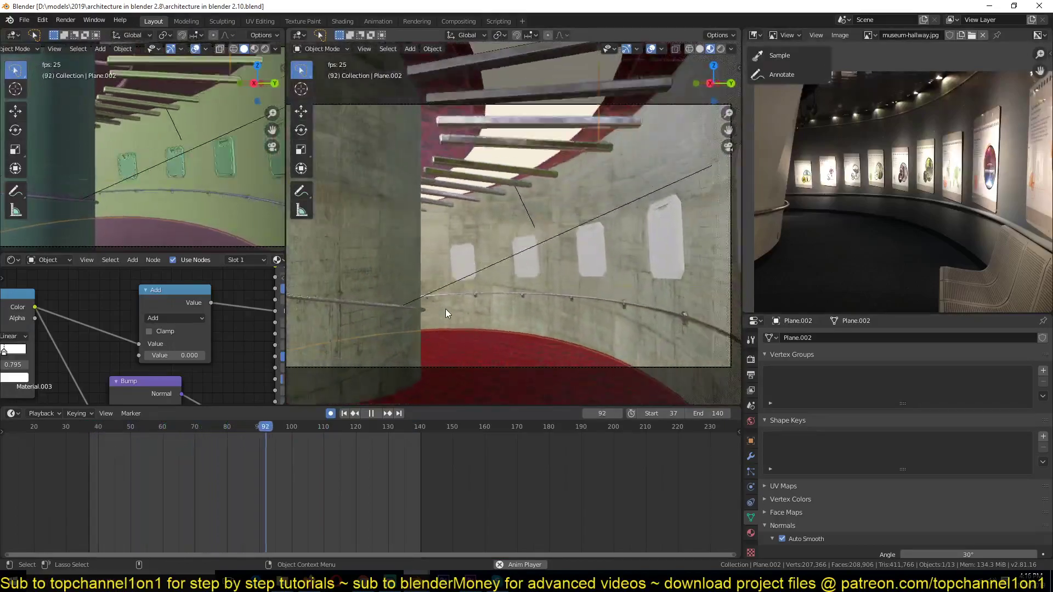
{"action": "key", "text": "space"}
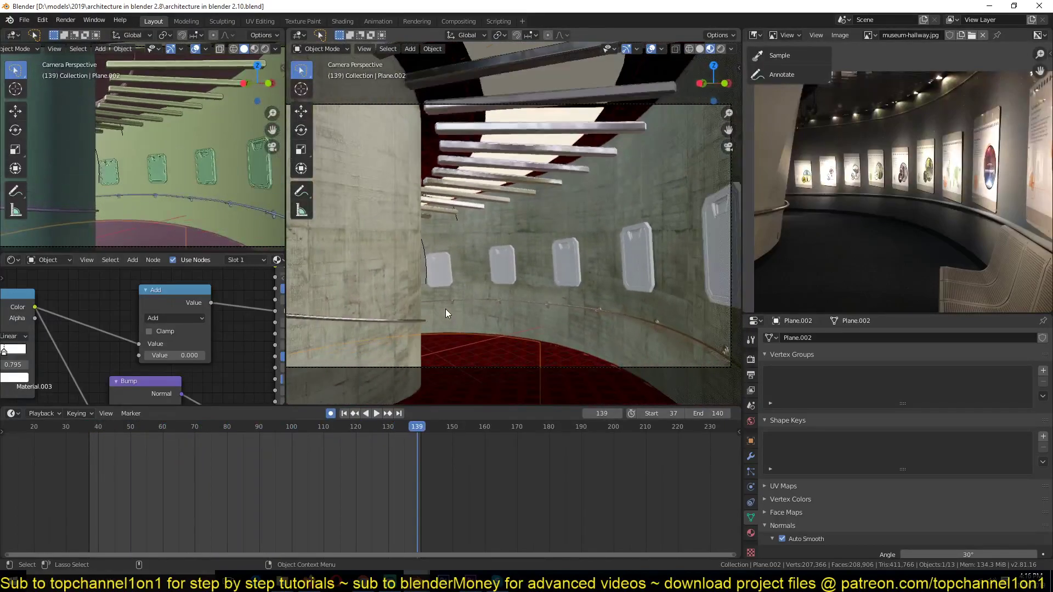
{"action": "key", "text": "ctrl+s"}
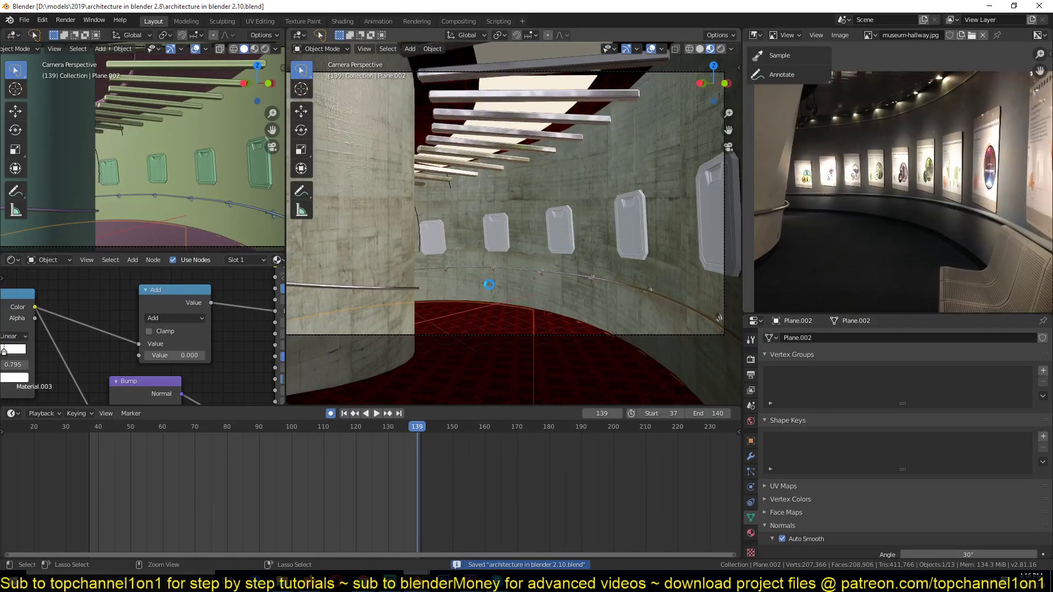
- Give the rounded wall panels a new material with Metallic set to 1, and save the file
{"action": "left_click", "coordinate": [637, 236]}
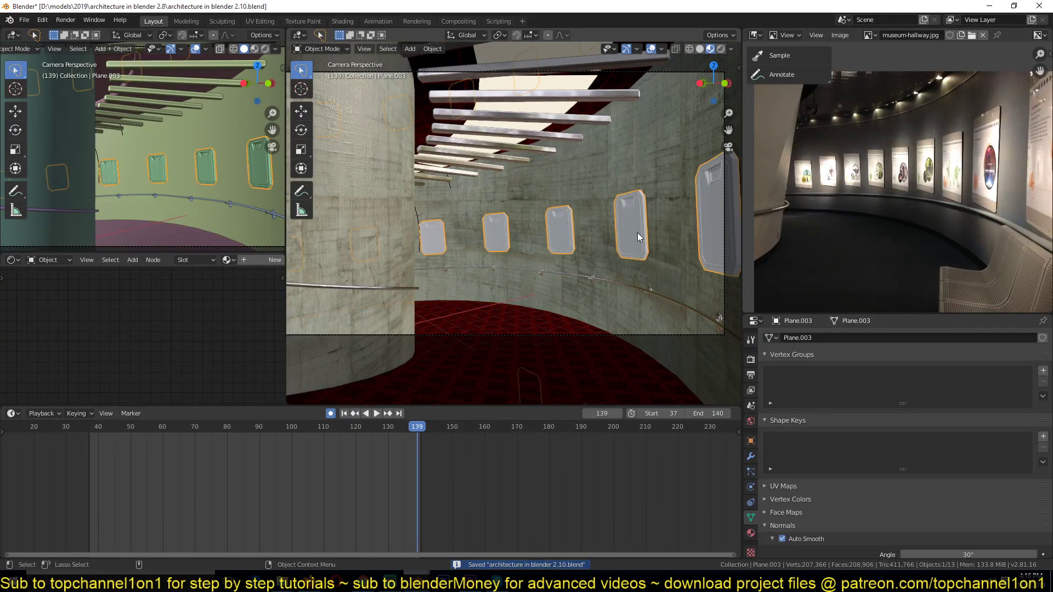
{"action": "left_click", "coordinate": [265, 262]}
{"action": "middle_click_drag", "start_coordinate": [52, 348], "coordinate": [77, 303]}
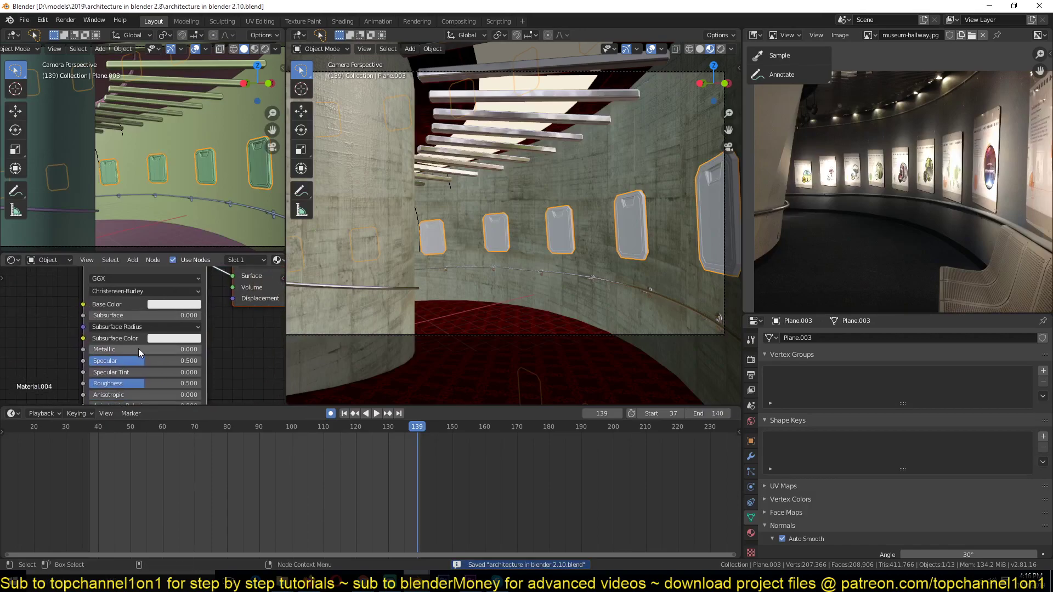
{"action": "left_click", "coordinate": [141, 350]}
{"action": "type", "text": "1"}
{"action": "key", "text": "Return"}
{"action": "key", "text": "ctrl+s"}
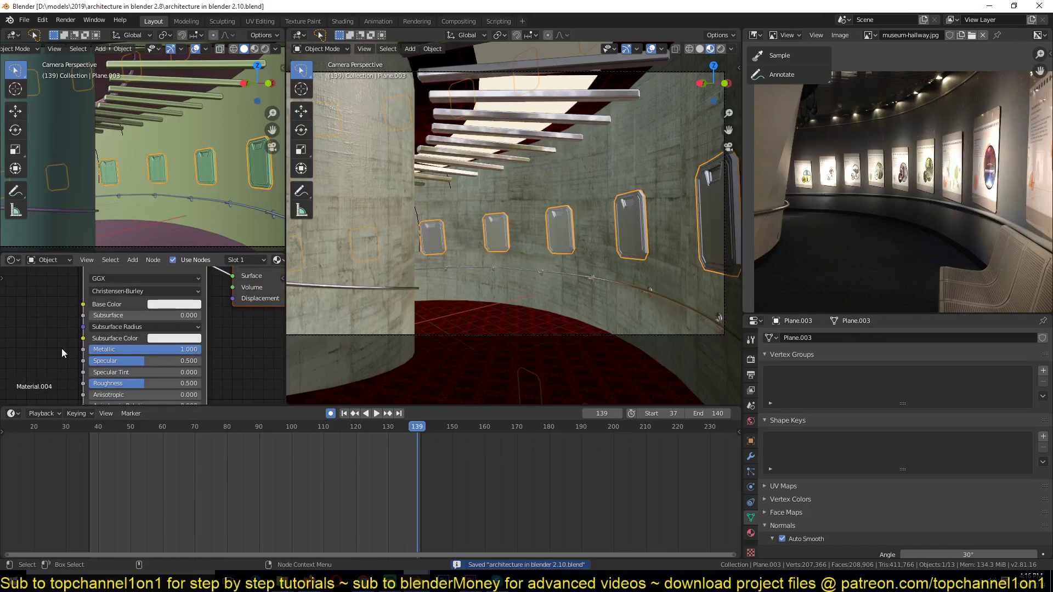
- Shade the wall panels smooth, check their Bevel and Array modifiers, and save the file
{"action": "right_click", "coordinate": [544, 283]}
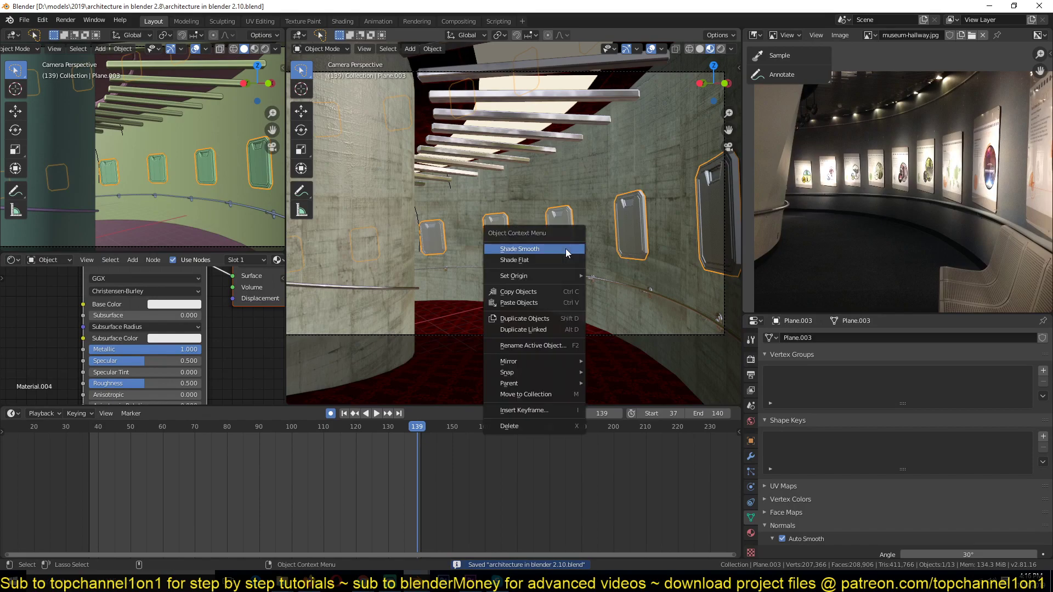
{"action": "left_click", "coordinate": [752, 458]}
{"action": "scroll", "coordinate": [801, 473], "scroll_direction": "down", "scroll_amount": 3}
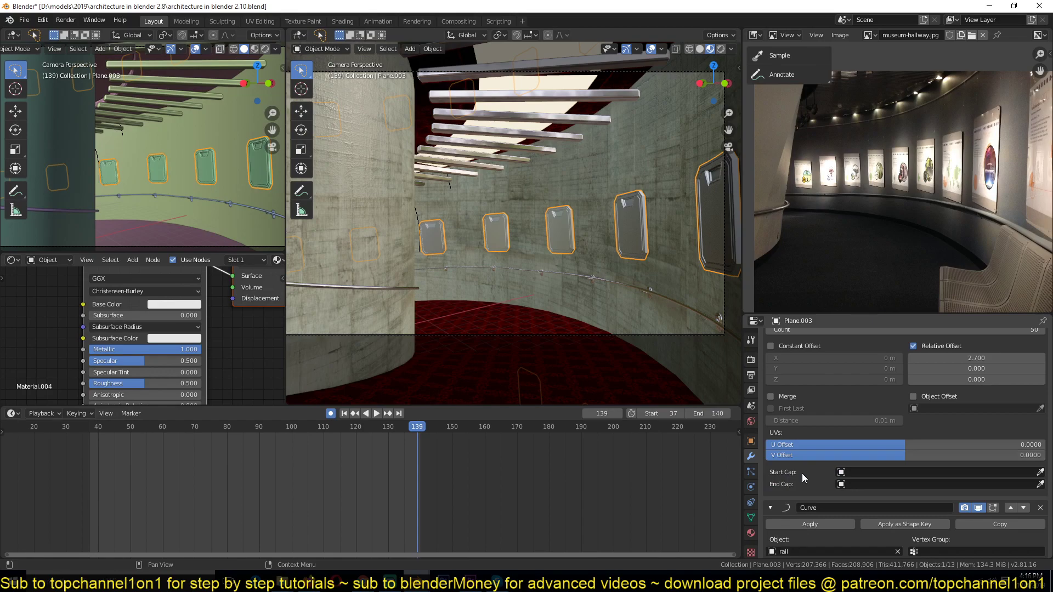
{"action": "scroll", "coordinate": [801, 472], "scroll_direction": "up", "scroll_amount": 3}
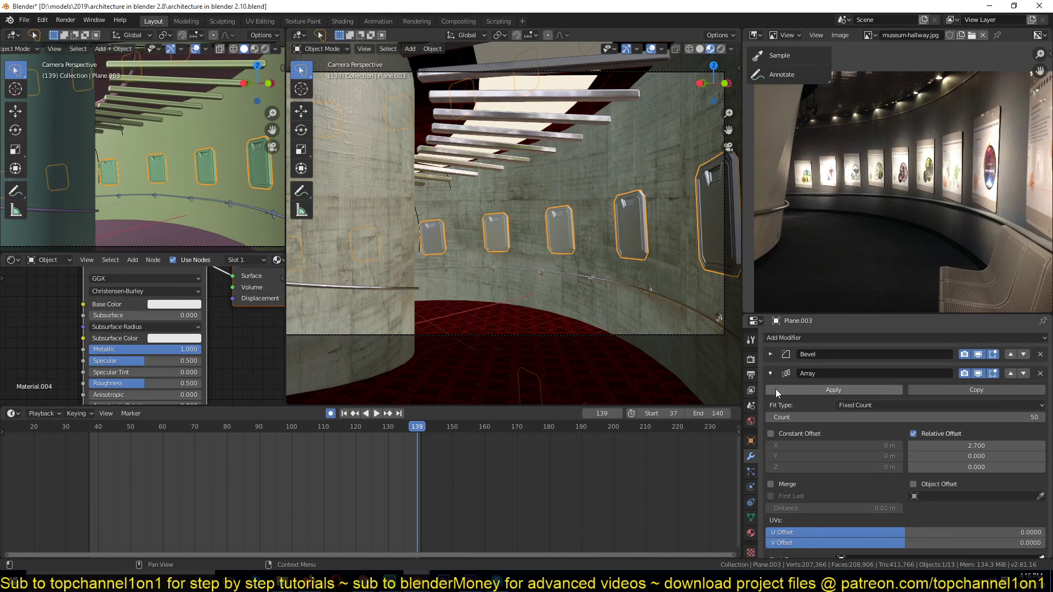
{"action": "left_click", "coordinate": [770, 354]}
{"action": "left_click", "coordinate": [770, 354]}
{"action": "key", "text": "ctrl+s"}
- Set the panel material's roughness to 0.314 and darken its base color to a value of 0.544
{"action": "middle_click_drag", "start_coordinate": [140, 328], "coordinate": [195, 316]}
{"action": "scroll", "coordinate": [174, 331], "scroll_direction": "up", "scroll_amount": 3}
{"action": "left_click_drag", "start_coordinate": [195, 349], "coordinate": [137, 350], "text": "ctrl"}
{"action": "key", "text": "alt+a"}
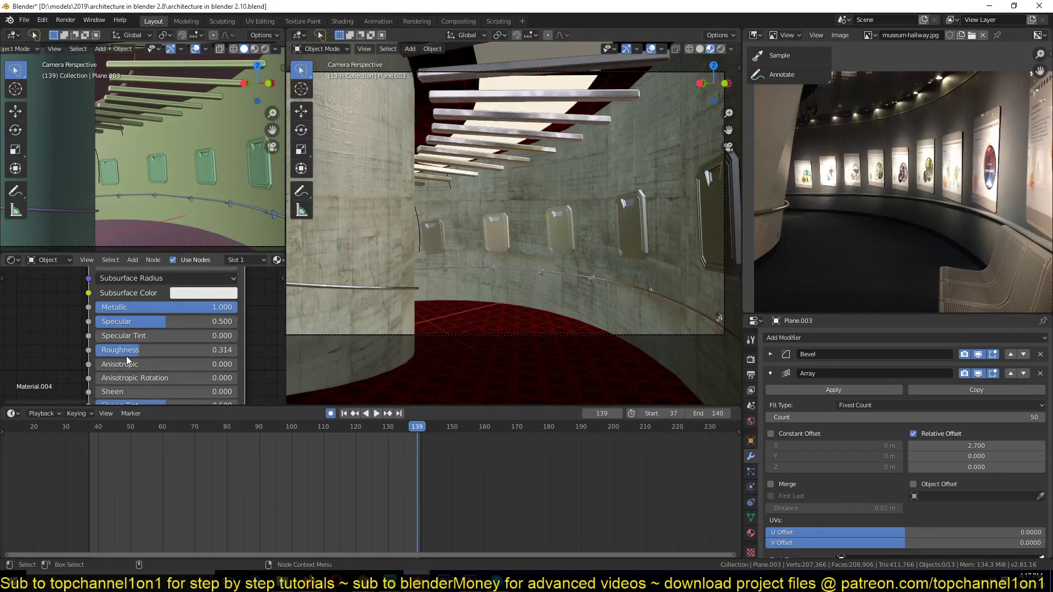
{"action": "middle_click_drag", "start_coordinate": [150, 315], "coordinate": [143, 359]}
{"action": "left_click", "coordinate": [209, 295]}
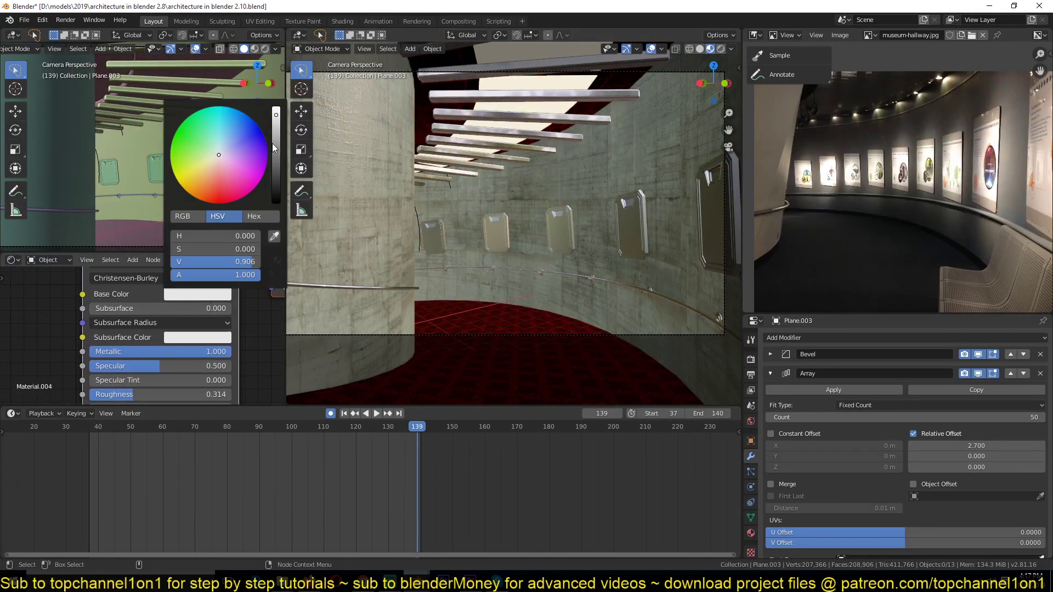
{"action": "left_click_drag", "start_coordinate": [273, 144], "coordinate": [275, 150]}
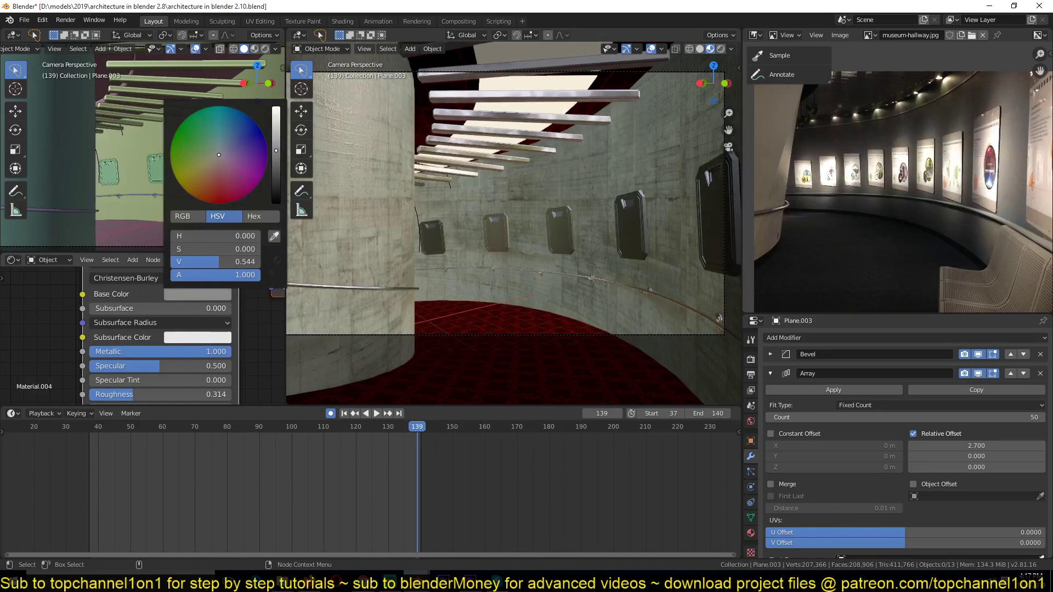
- Add a second material slot using the lights material, assign it to the panel's inset window face, and save from the camera view
{"action": "middle_click_drag", "start_coordinate": [538, 225], "coordinate": [454, 260], "text": "shift"}
{"action": "key", "text": "Tab"}
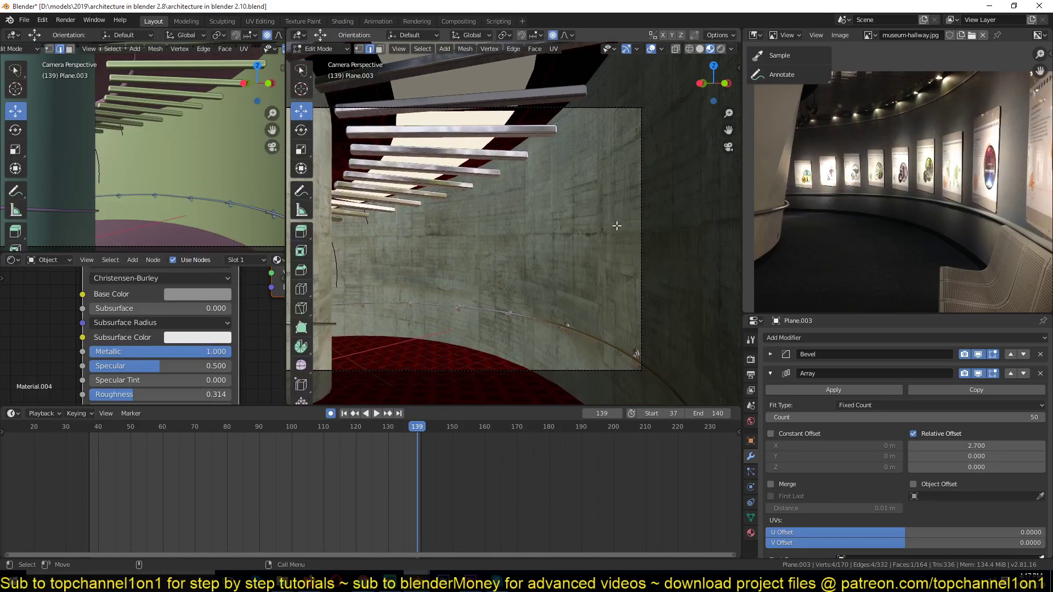
{"action": "key", "text": "KP_Decimal"}
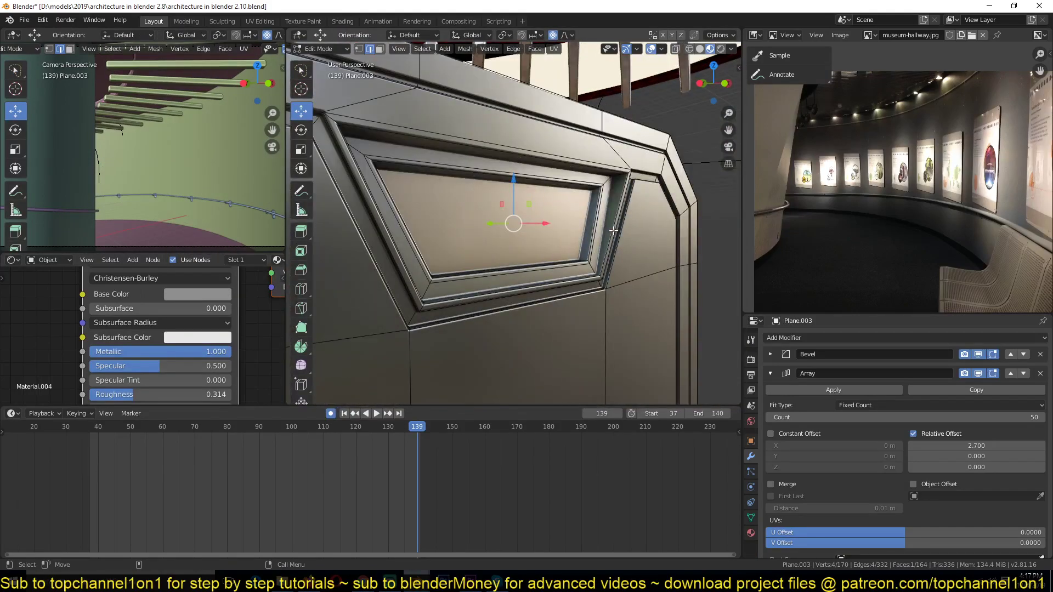
{"action": "middle_click_drag", "start_coordinate": [613, 230], "coordinate": [373, 251]}
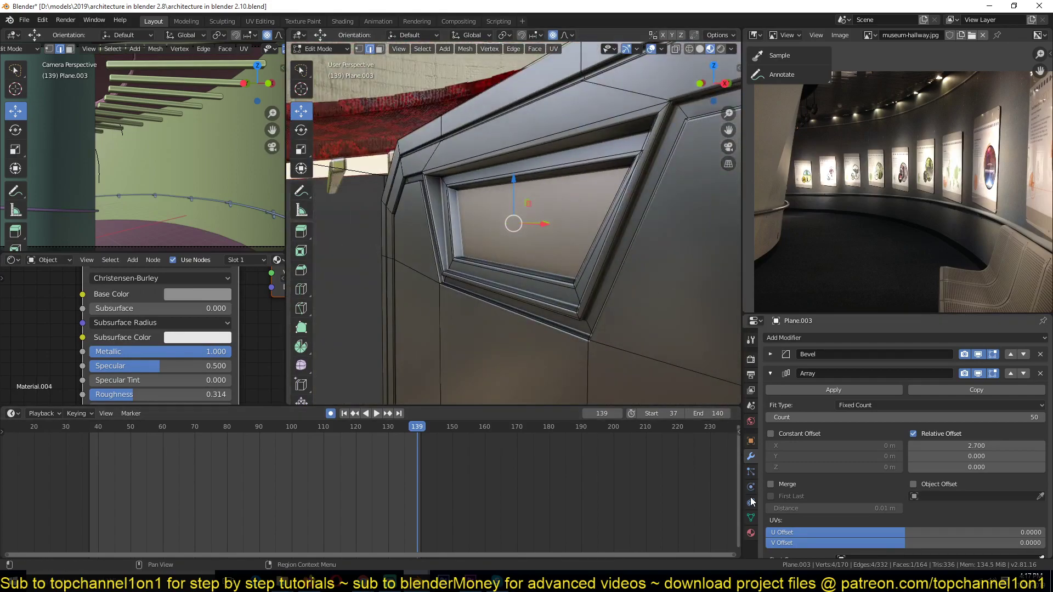
{"action": "left_click", "coordinate": [752, 527]}
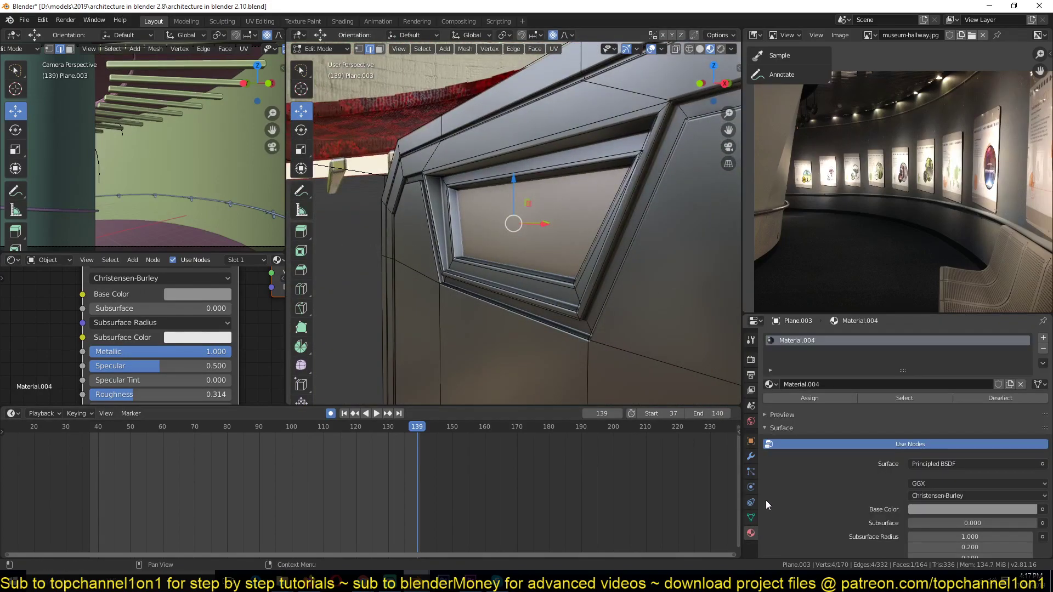
{"action": "left_click", "coordinate": [1041, 339]}
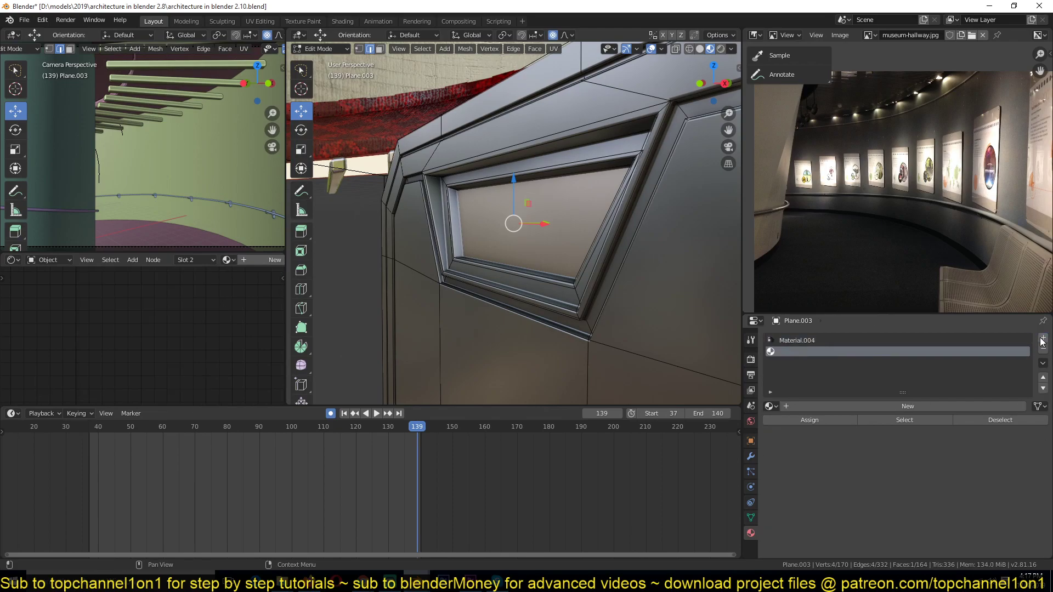
{"action": "left_click", "coordinate": [770, 407]}
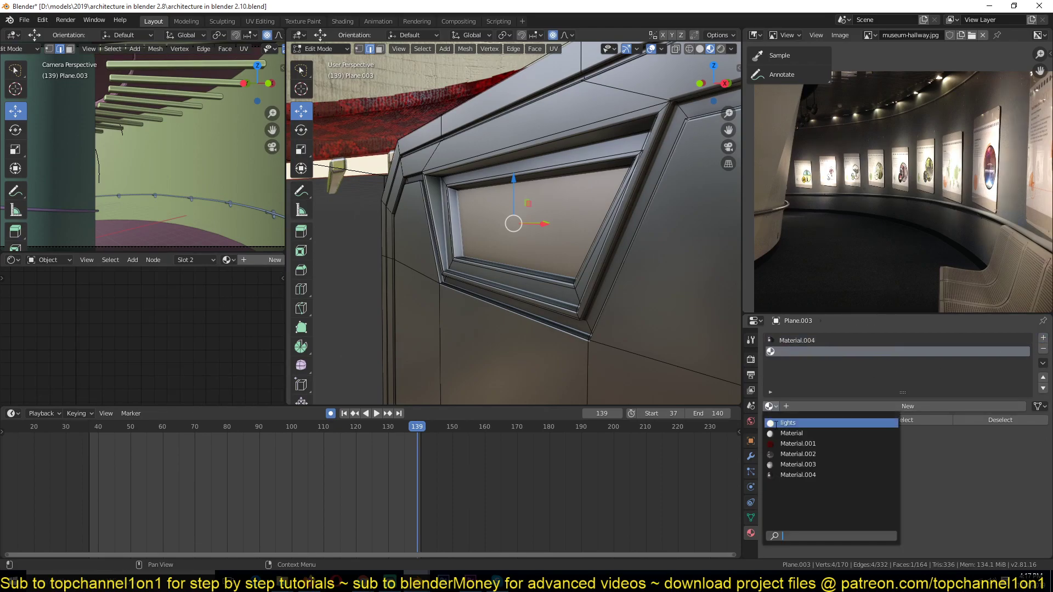
{"action": "left_click", "coordinate": [775, 423]}
{"action": "left_click", "coordinate": [781, 419]}
{"action": "key", "text": "Tab"}
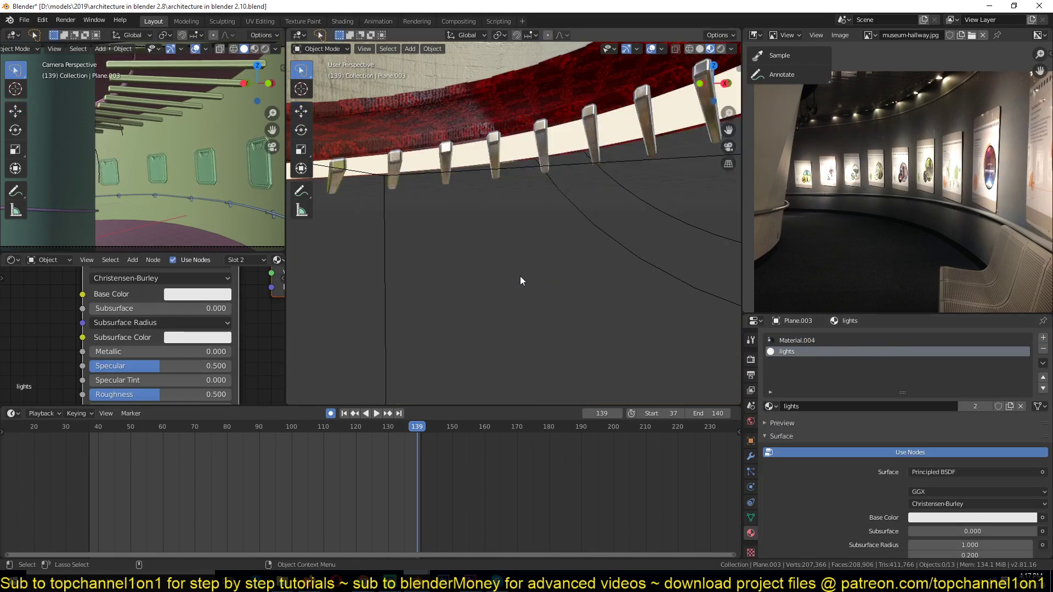
{"action": "key", "text": "KP_0"}
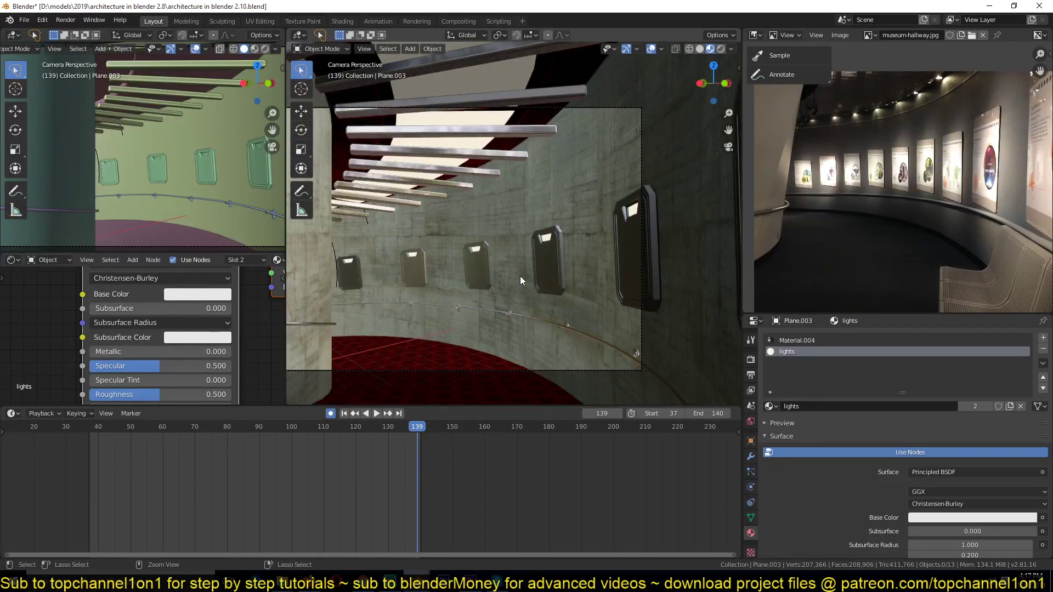
{"action": "key", "text": "ctrl+s"}
- Save the file and add an empty Image Texture node to the lights material
{"action": "middle_click_drag", "start_coordinate": [183, 329], "coordinate": [163, 332]}
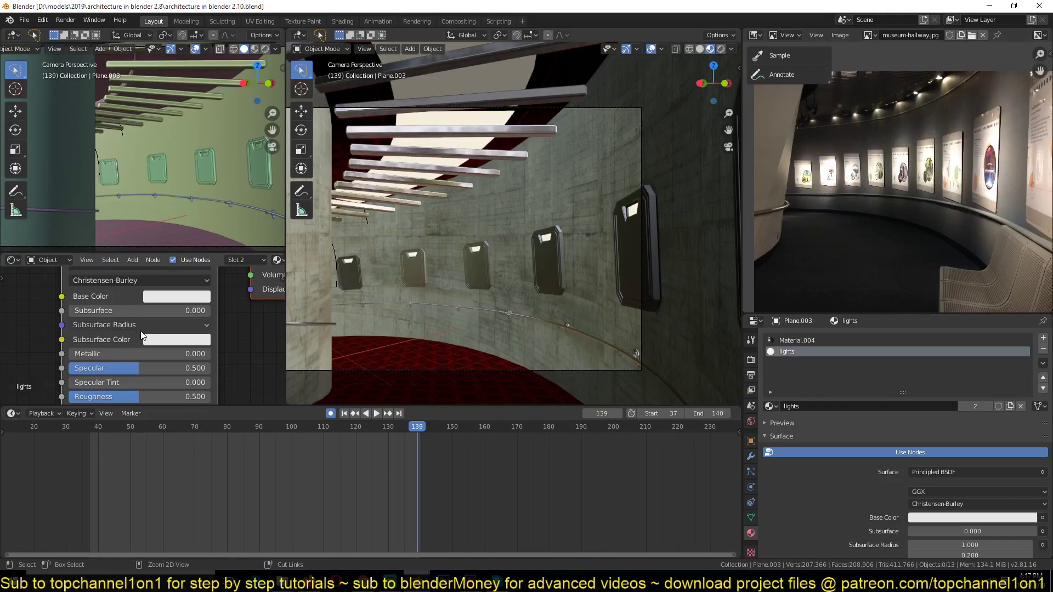
{"action": "key", "text": "ctrl+s"}
{"action": "scroll", "coordinate": [81, 352], "scroll_direction": "down", "scroll_amount": 3}
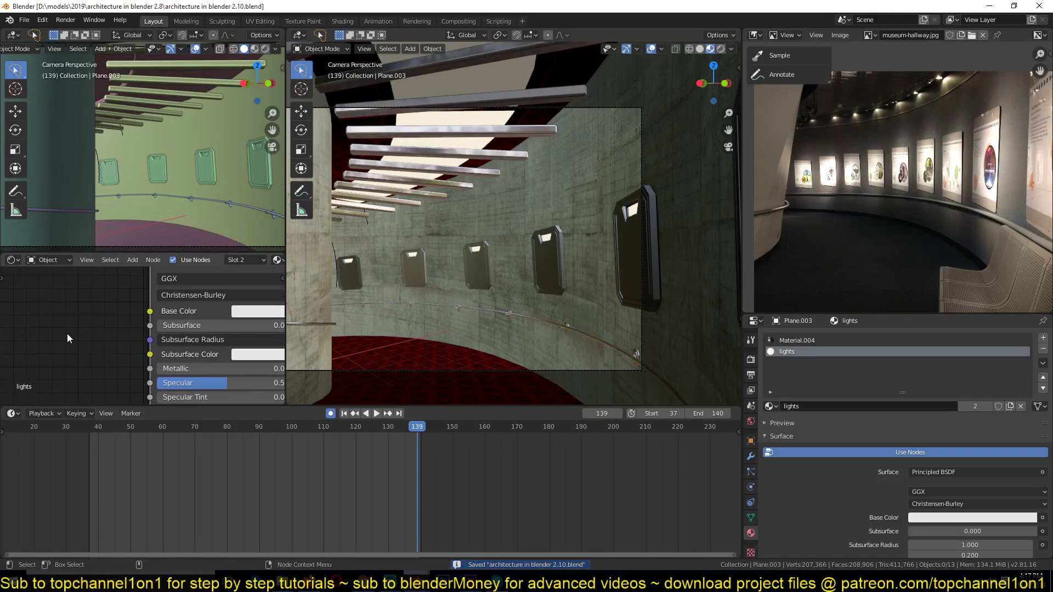
{"action": "middle_click_drag", "start_coordinate": [67, 333], "coordinate": [116, 304]}
{"action": "key", "text": "shift+a"}
{"action": "mouse_move", "coordinate": [54, 287]}
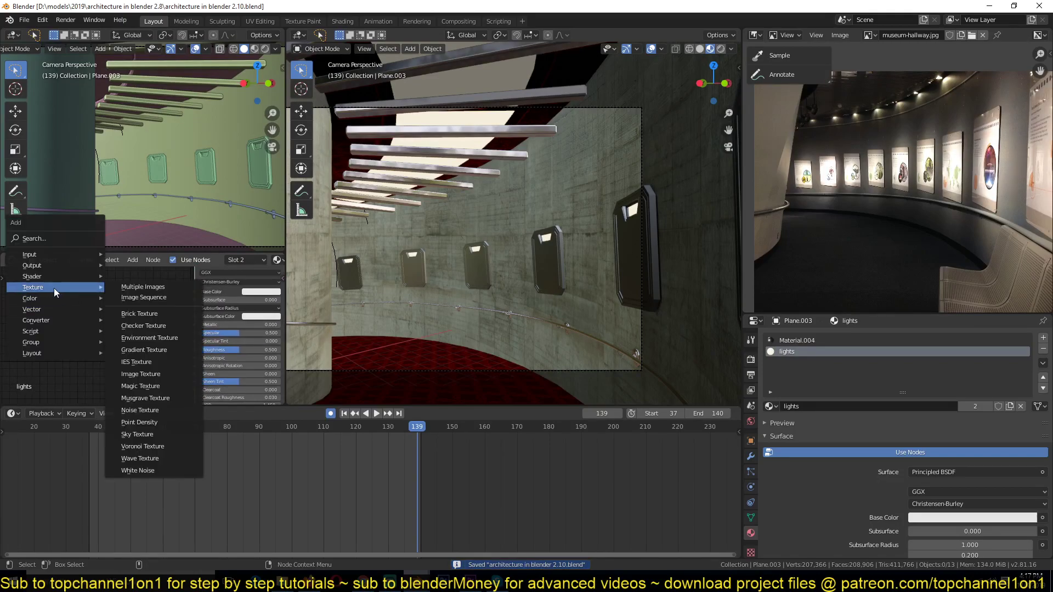
{"action": "left_click", "coordinate": [155, 374]}
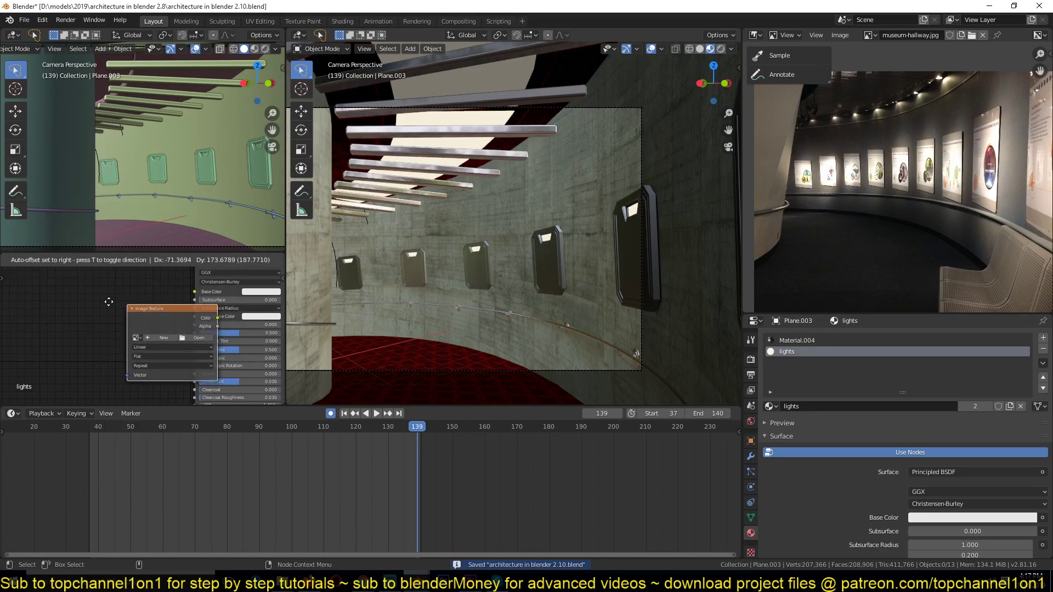
{"action": "left_click", "coordinate": [182, 308]}
- Unwrap the whole wall panel mesh with Smart UV Project at the 66.00 angle limit, return to the camera view, and save
{"action": "key", "text": "Tab"}
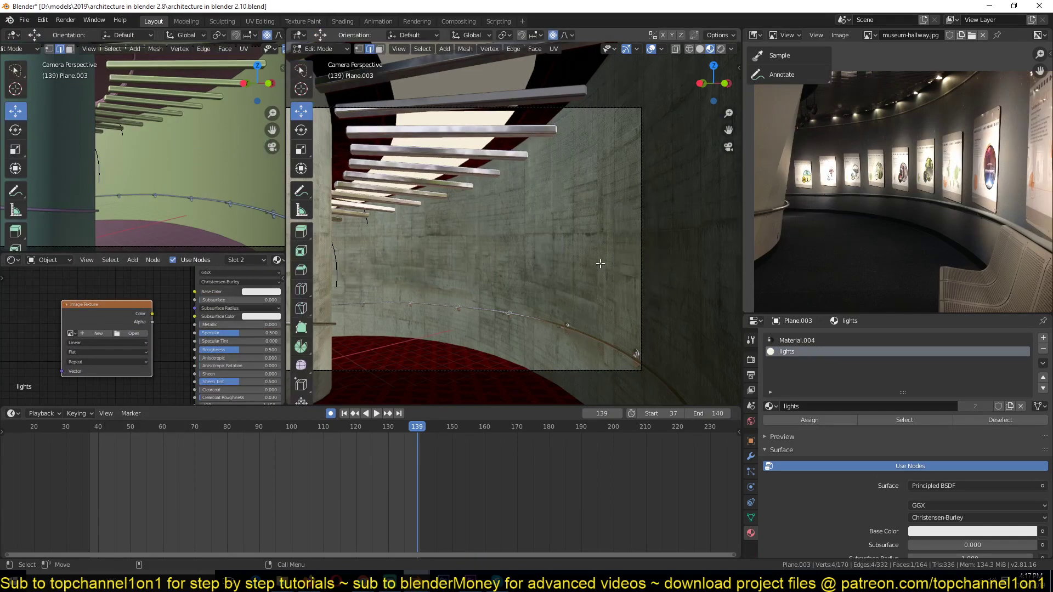
{"action": "key", "text": "KP_Decimal"}
{"action": "middle_click_drag", "start_coordinate": [600, 263], "coordinate": [602, 301]}
{"action": "key", "text": "u"}
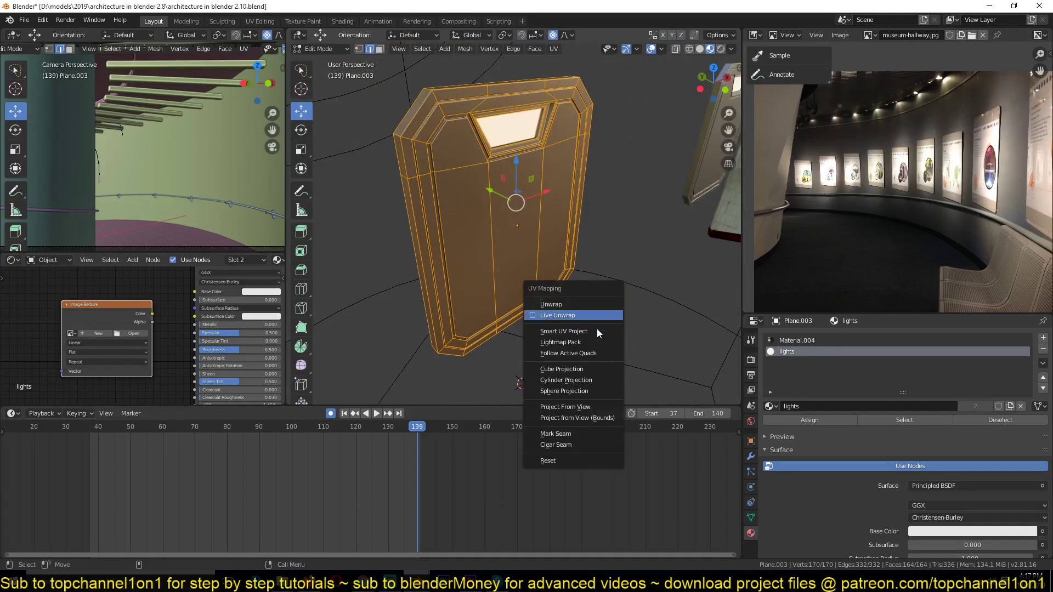
{"action": "left_click", "coordinate": [590, 327]}
{"action": "left_click", "coordinate": [605, 410]}
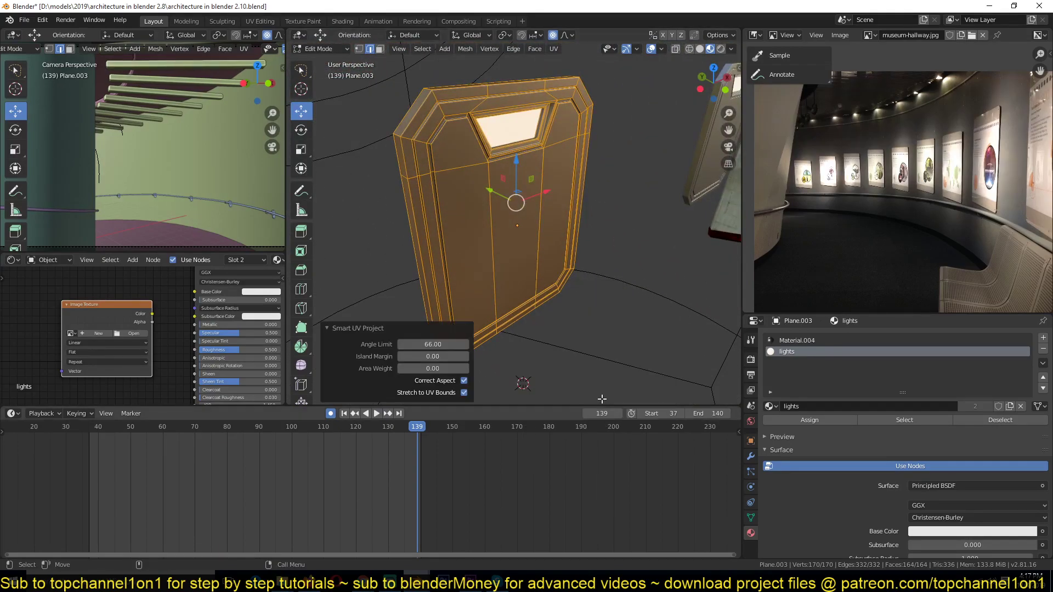
{"action": "key", "text": "Tab"}
{"action": "key", "text": "KP_0"}
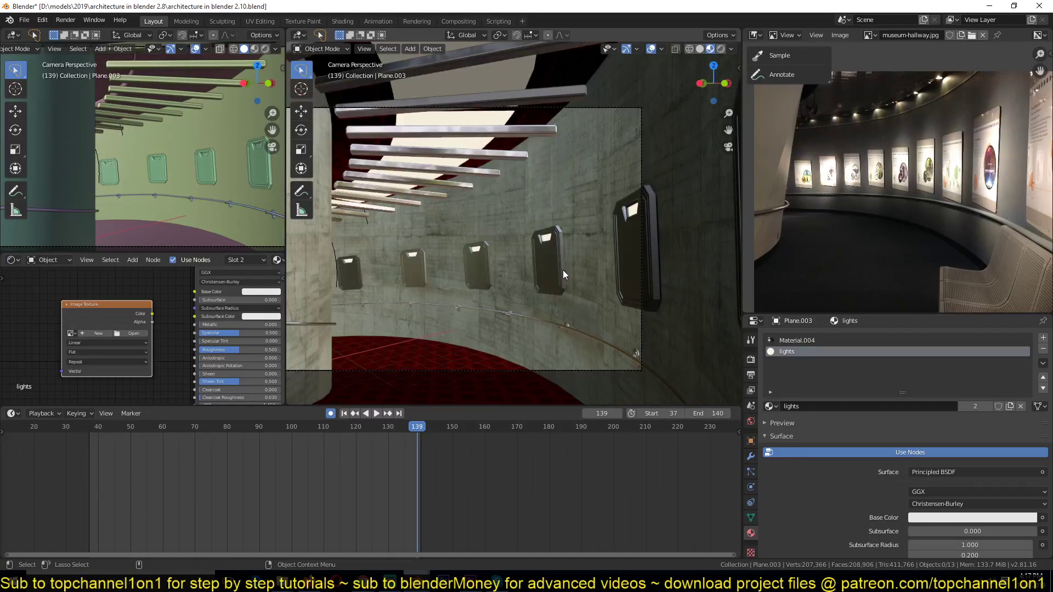
{"action": "key", "text": "ctrl+s"}
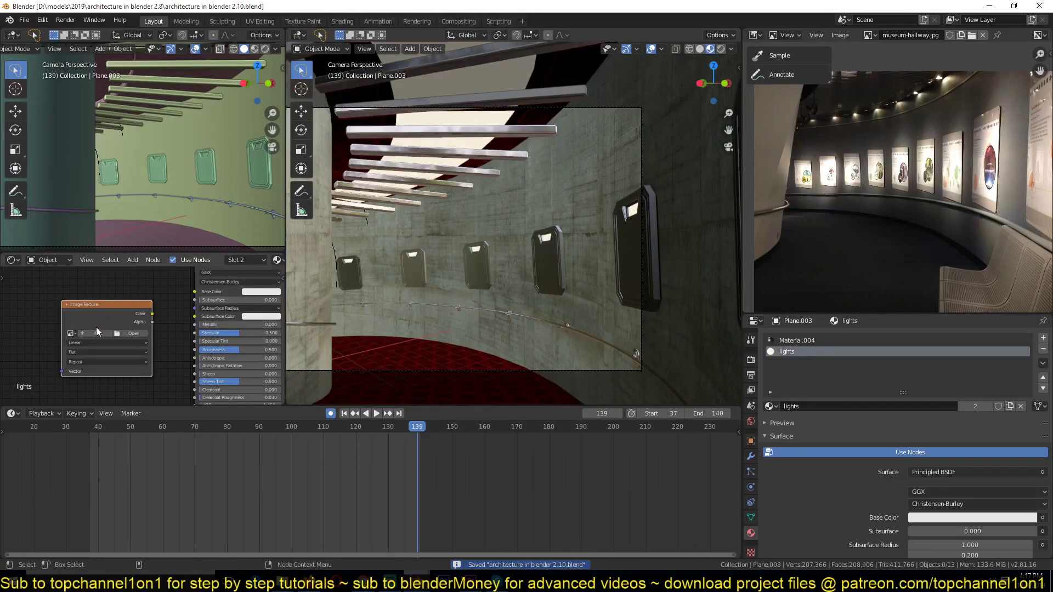
- Try driving the lights material's roughness with the concrete panorama preview image, then delete that texture node
{"action": "left_click", "coordinate": [128, 333]}
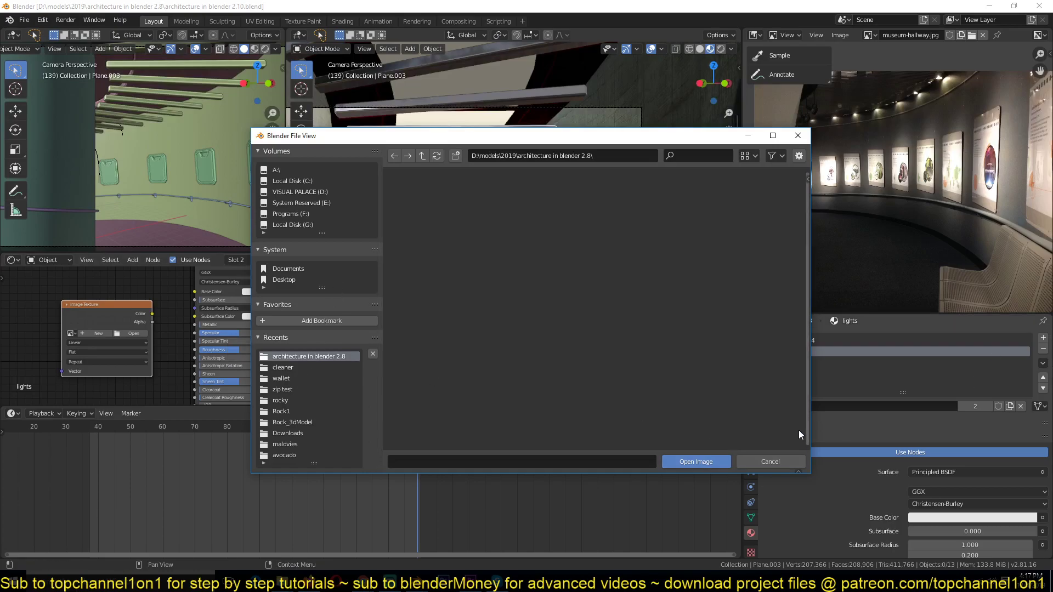
{"action": "left_click", "coordinate": [773, 460]}
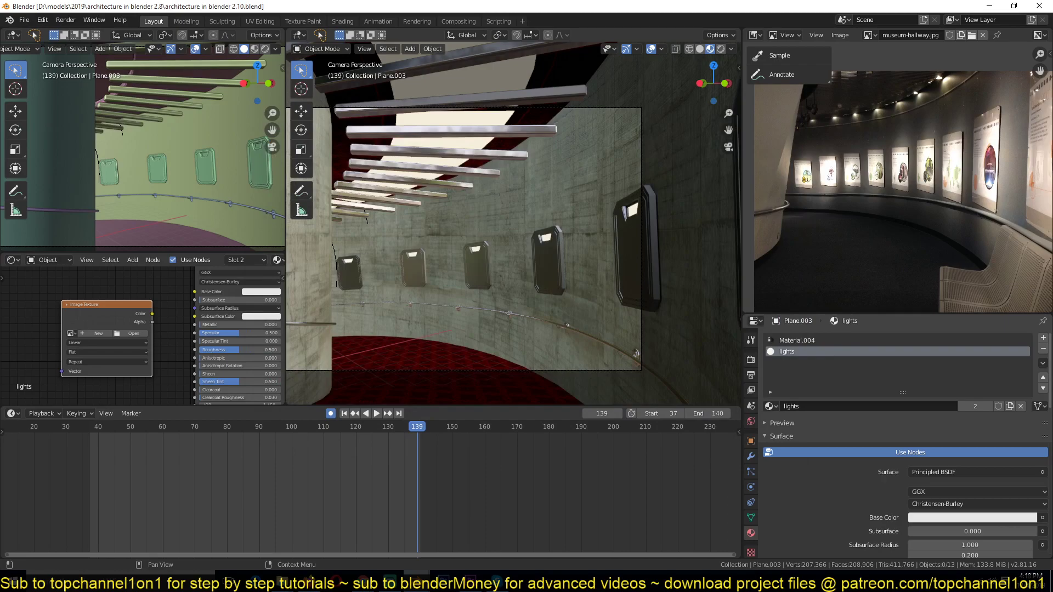
{"action": "left_click_drag", "start_coordinate": [57, 302], "coordinate": [45, 302]}
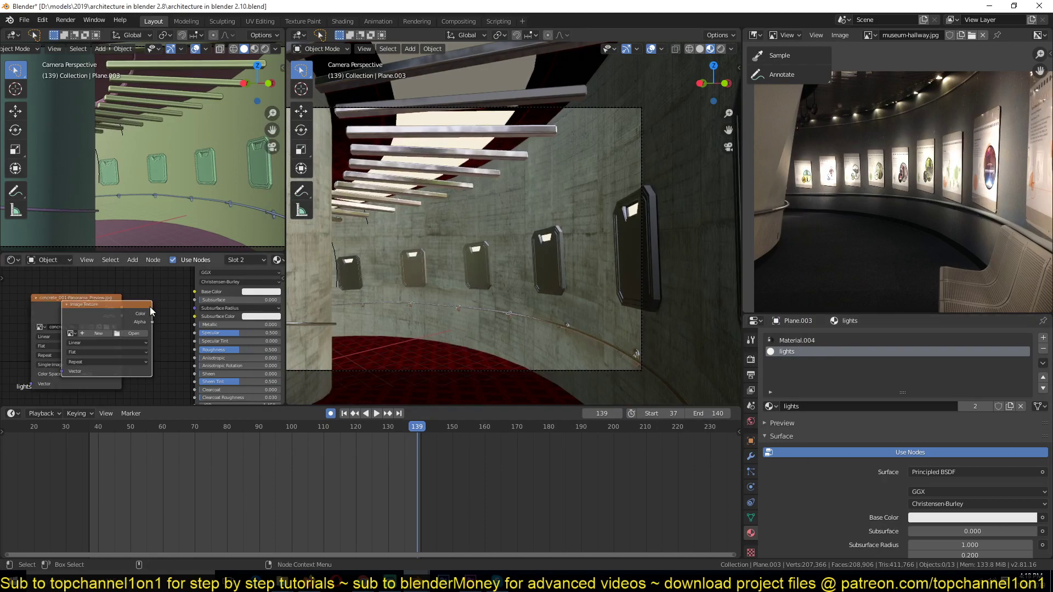
{"action": "left_click_drag", "start_coordinate": [121, 307], "coordinate": [195, 350]}
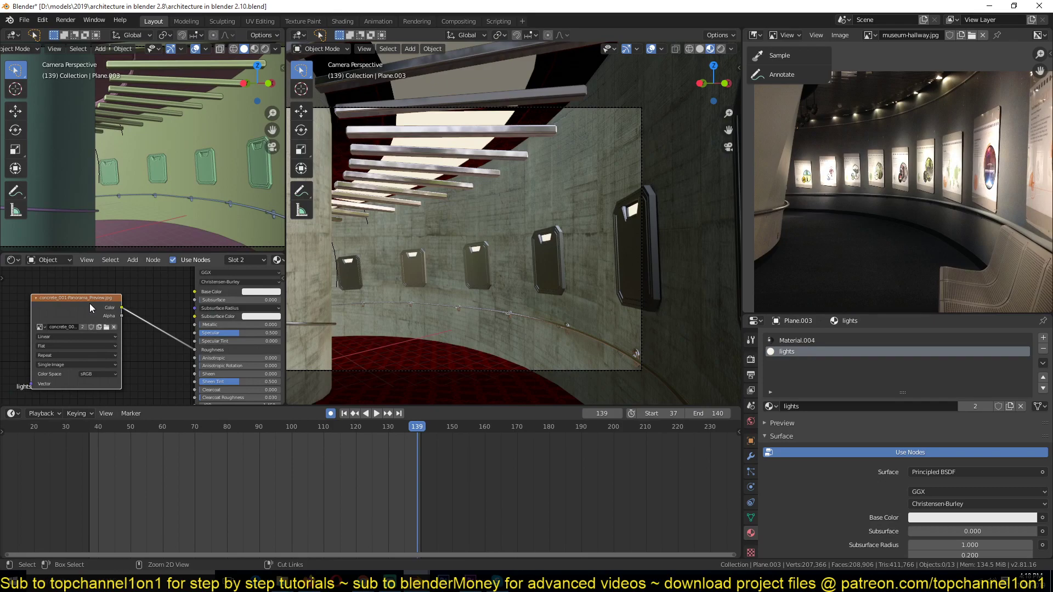
{"action": "key", "text": "x"}
- Bring the android-2160x1920 wallpaper image into Material.004, connect its color to Roughness, and save the file
{"action": "left_click", "coordinate": [784, 341]}
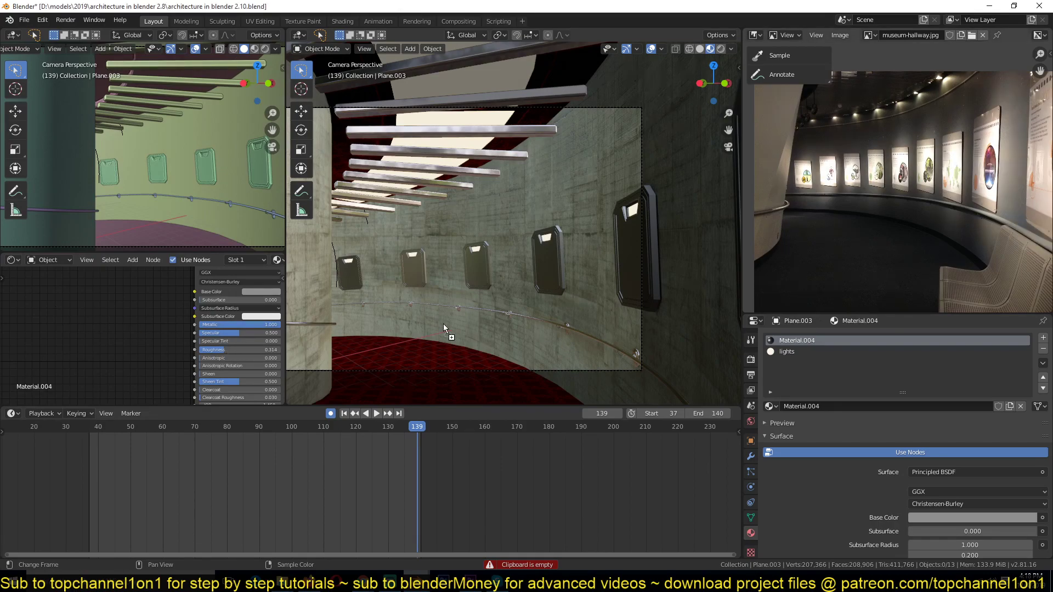
{"action": "left_click_drag", "start_coordinate": [50, 319], "coordinate": [198, 351]}
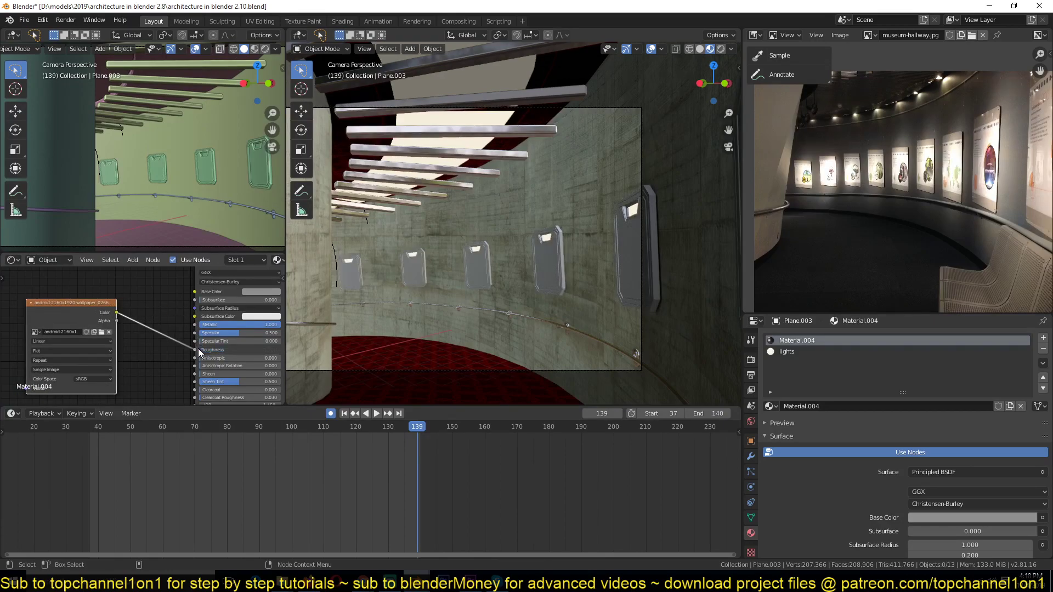
{"action": "scroll", "coordinate": [482, 242], "scroll_direction": "up", "scroll_amount": 5}
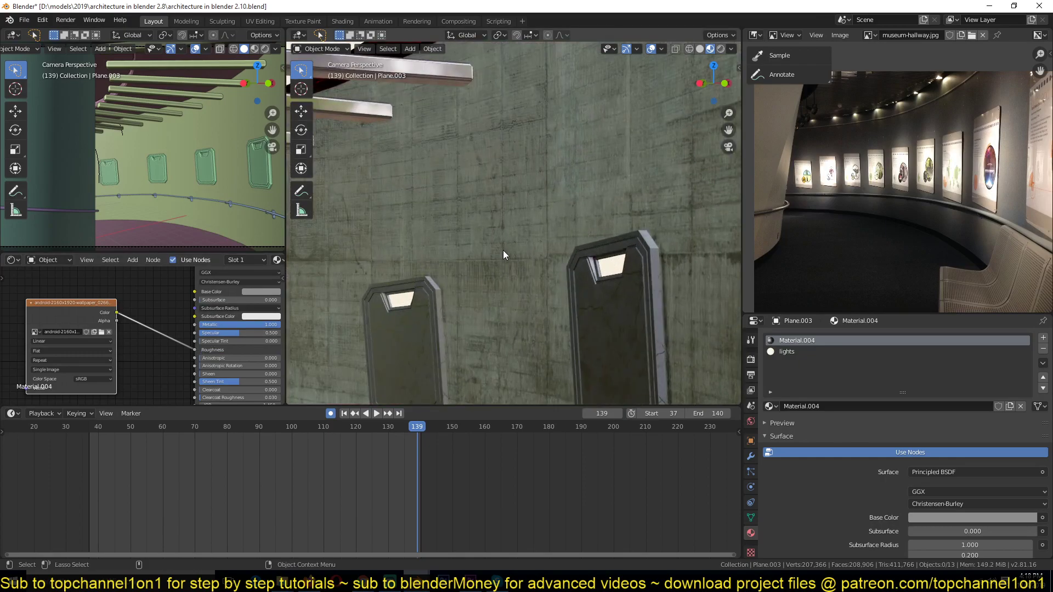
{"action": "scroll", "coordinate": [503, 254], "scroll_direction": "up", "scroll_amount": 2}
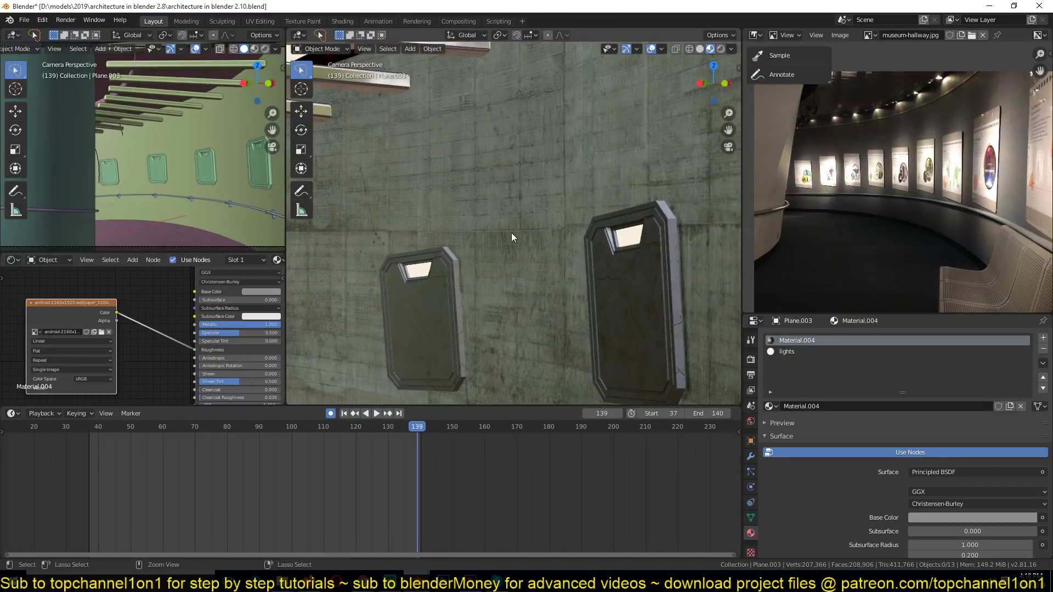
{"action": "key", "text": "ctrl+s"}
- Insert an Add math node with value 0.100 between the panel's image texture and Roughness, and save the file
{"action": "left_click_drag", "start_coordinate": [79, 344], "coordinate": [11, 356]}
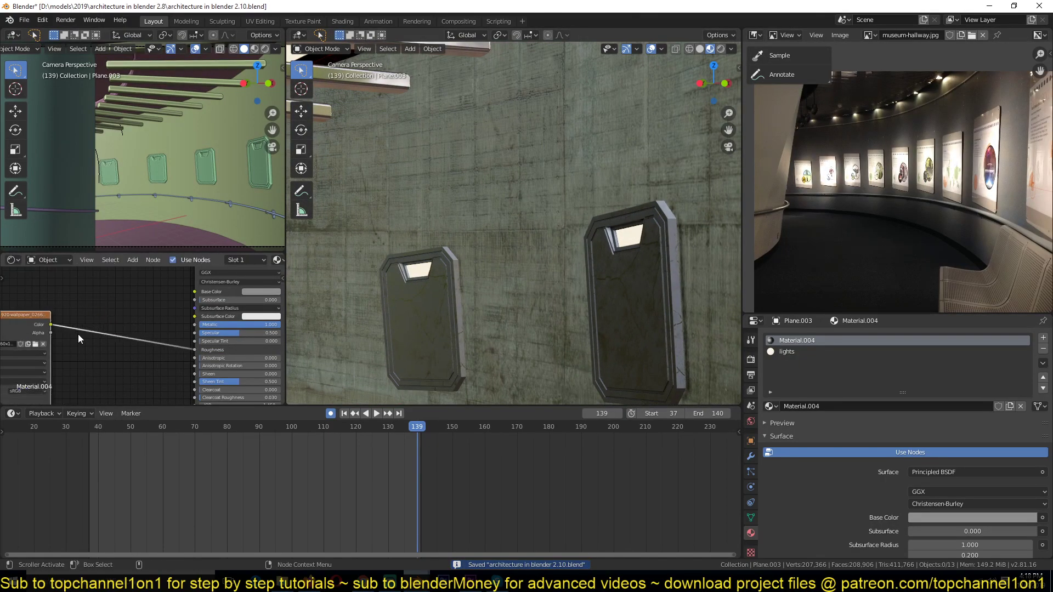
{"action": "key", "text": "shift+a"}
{"action": "mouse_move", "coordinate": [106, 369]}
{"action": "left_click", "coordinate": [176, 453]}
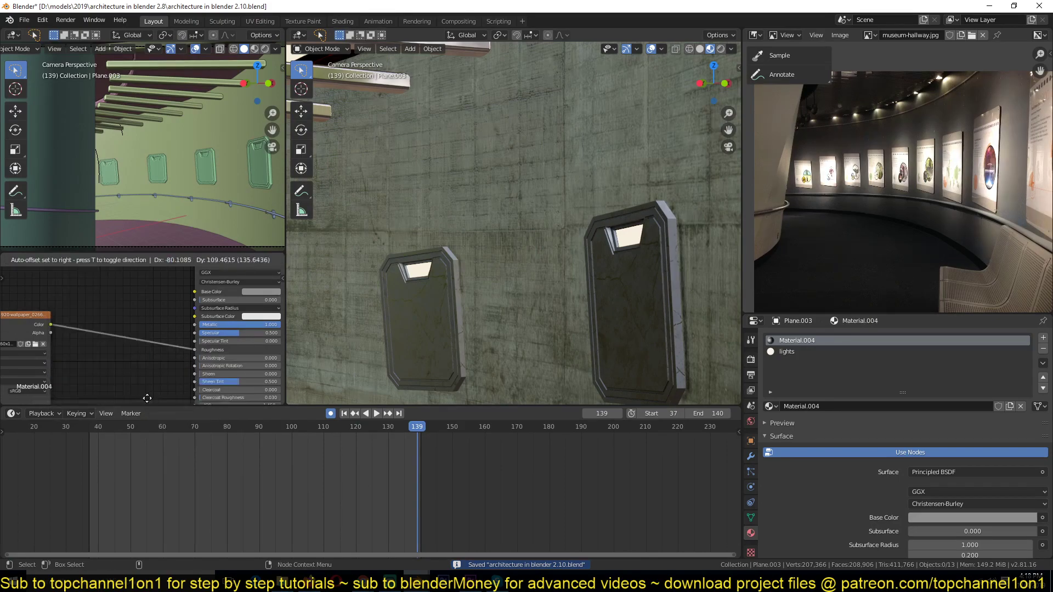
{"action": "left_click", "coordinate": [129, 346]}
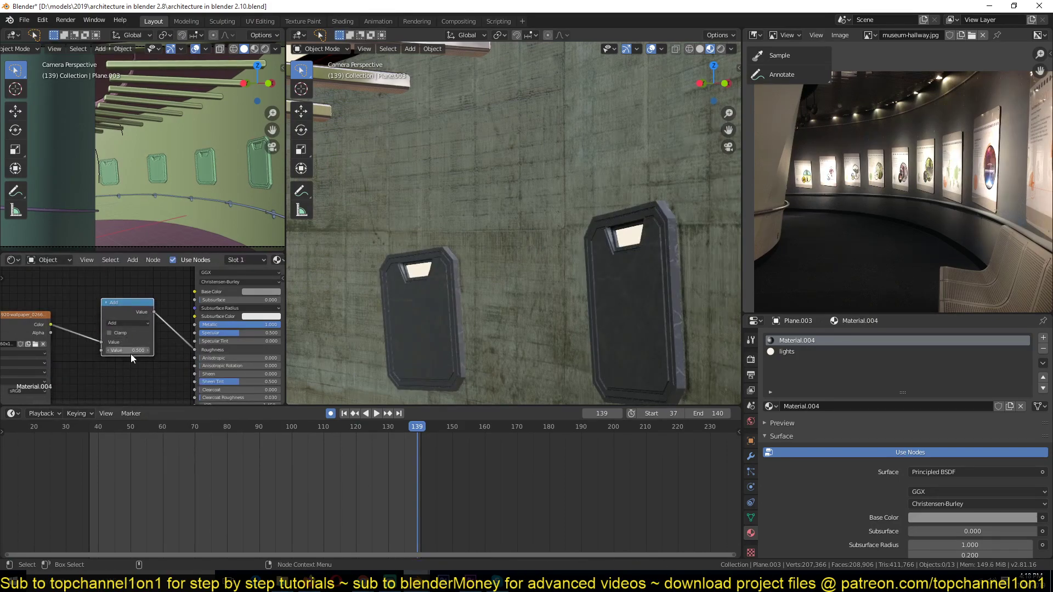
{"action": "left_click_drag", "start_coordinate": [130, 356], "coordinate": [131, 350]}
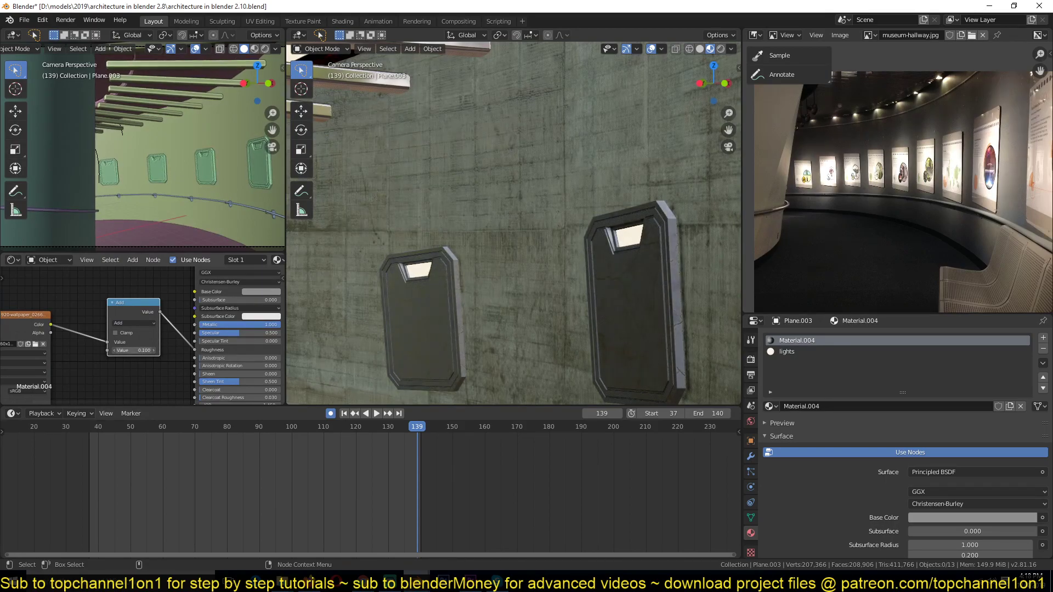
{"action": "key", "text": "ctrl+s"}
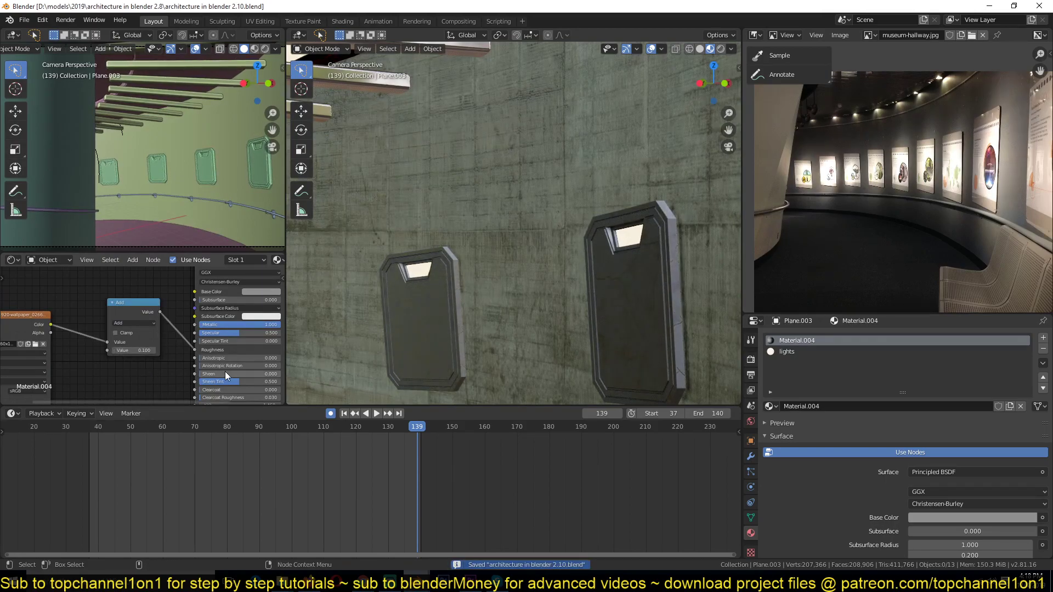
- Play the camera animation to review the textured panels in the hallway, and save the file
{"action": "scroll", "coordinate": [492, 318], "scroll_direction": "down", "scroll_amount": 5}
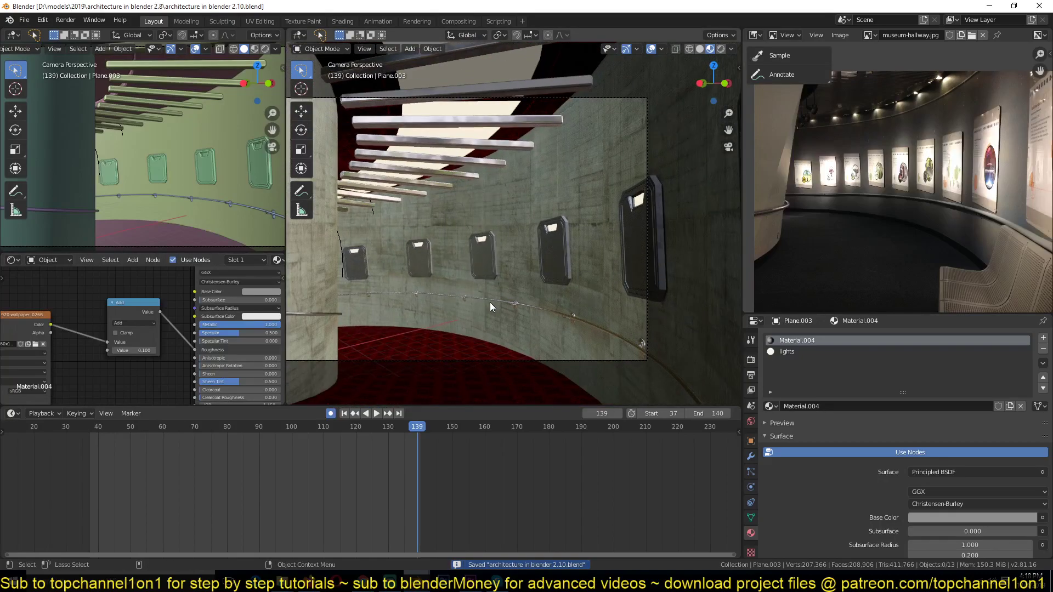
{"action": "key", "text": "space"}
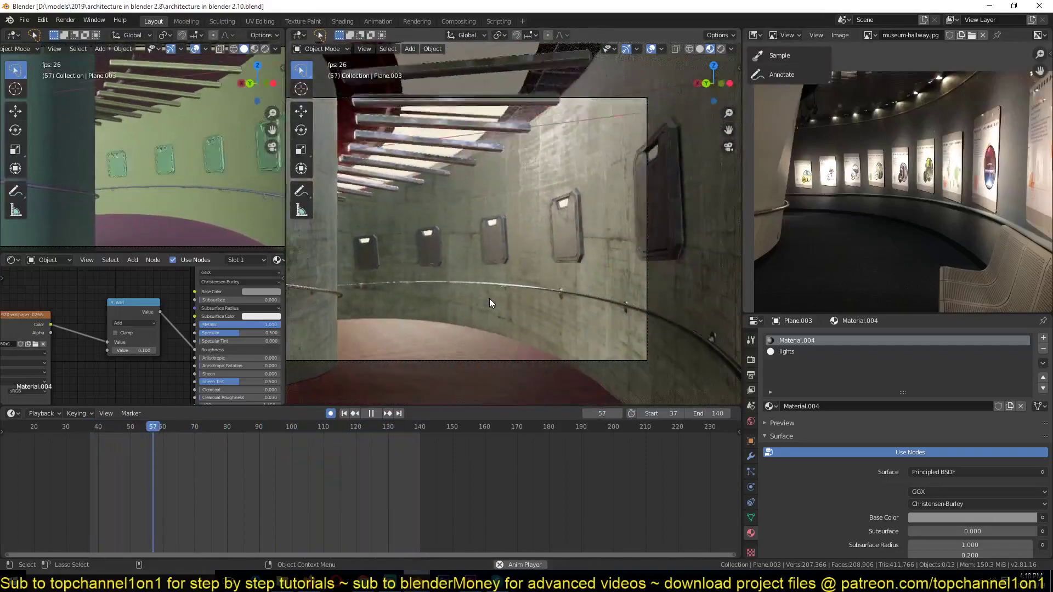
{"action": "key", "text": "Escape"}
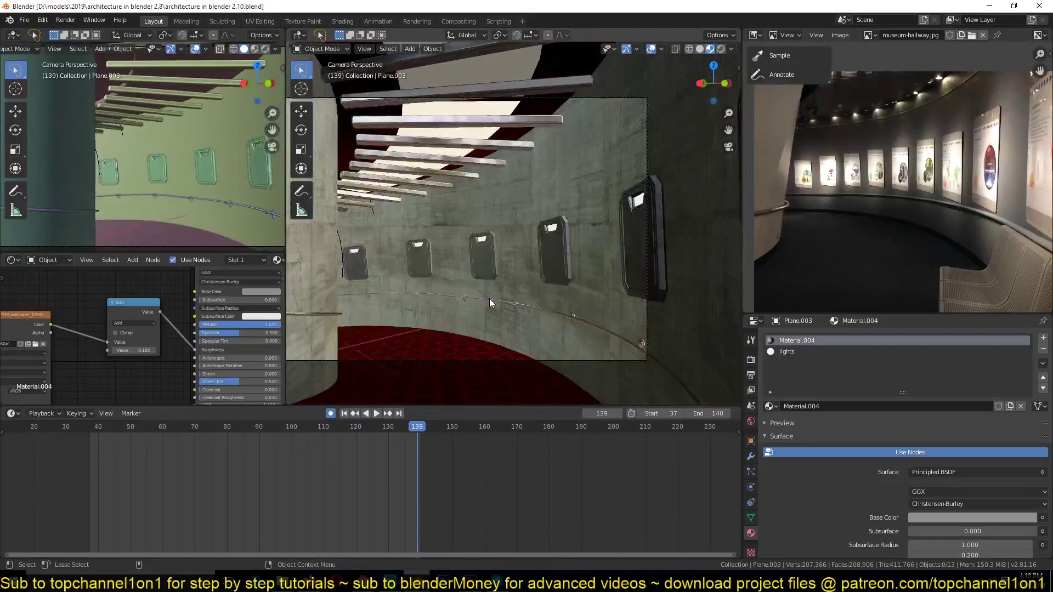
{"action": "middle_click_drag", "start_coordinate": [489, 298], "coordinate": [494, 367], "text": "shift"}
{"action": "key", "text": "ctrl+s"}
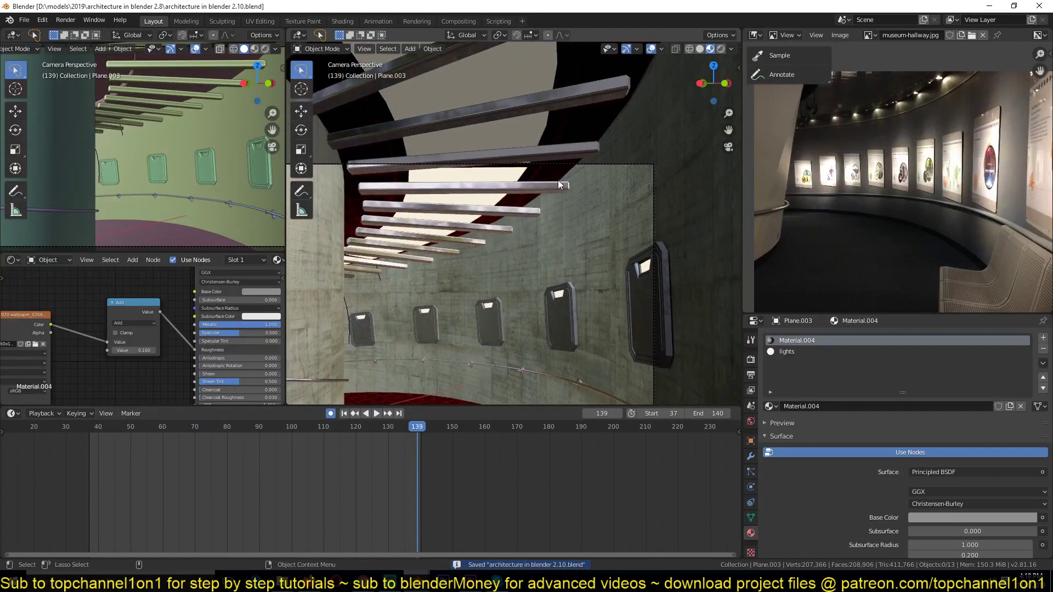
- Try to isolate the carpeted spiral from the surrounding walls, then bring all hidden objects back into view
{"action": "left_click", "coordinate": [575, 137]}
{"action": "key", "text": "Tab"}
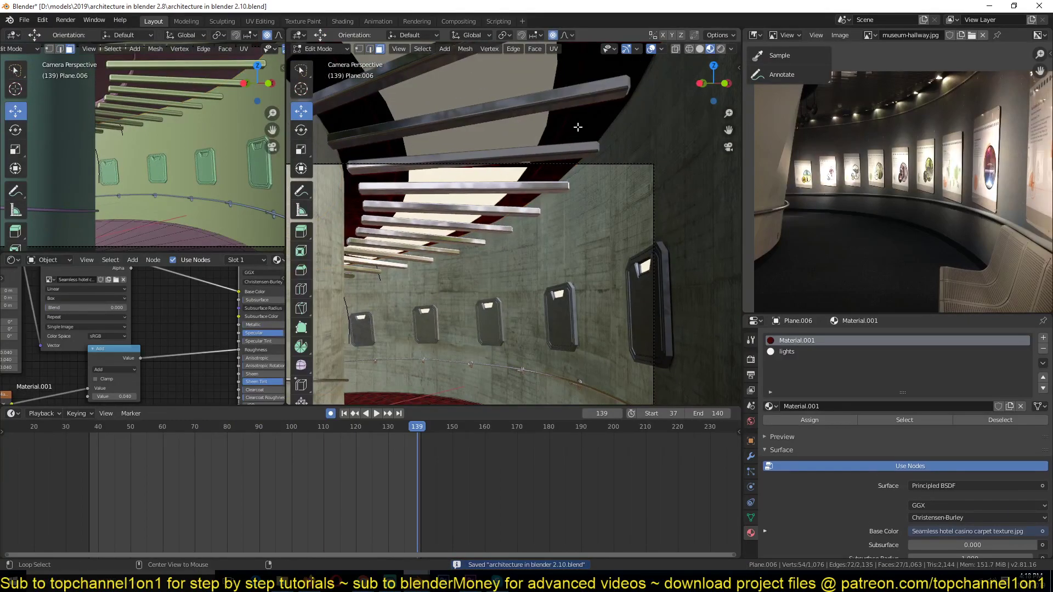
{"action": "middle_click_drag", "start_coordinate": [578, 127], "coordinate": [540, 191]}
{"action": "scroll", "coordinate": [540, 192], "scroll_direction": "down", "scroll_amount": 5}
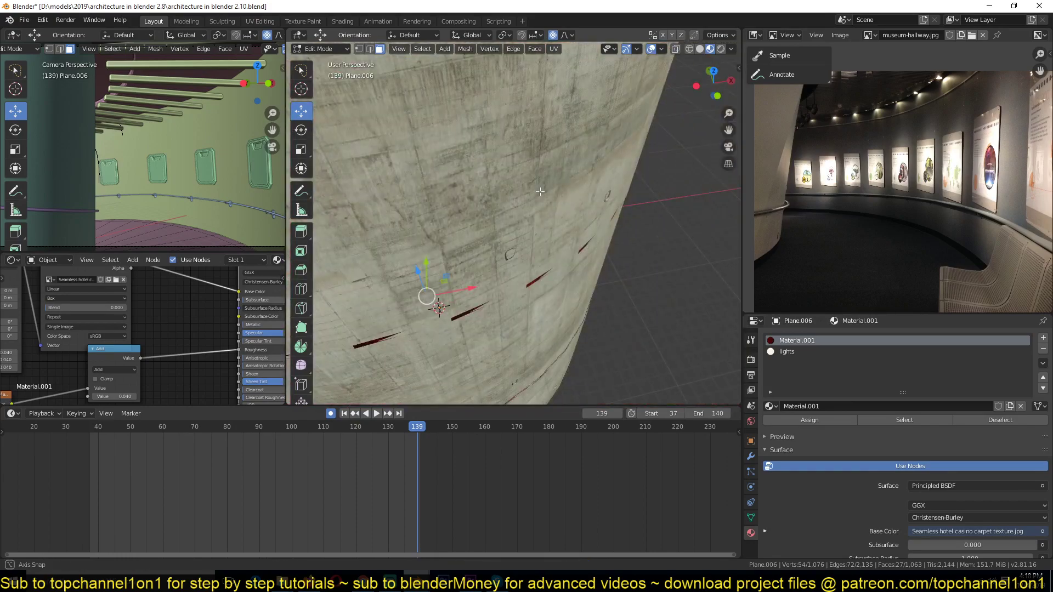
{"action": "key", "text": "Tab"}
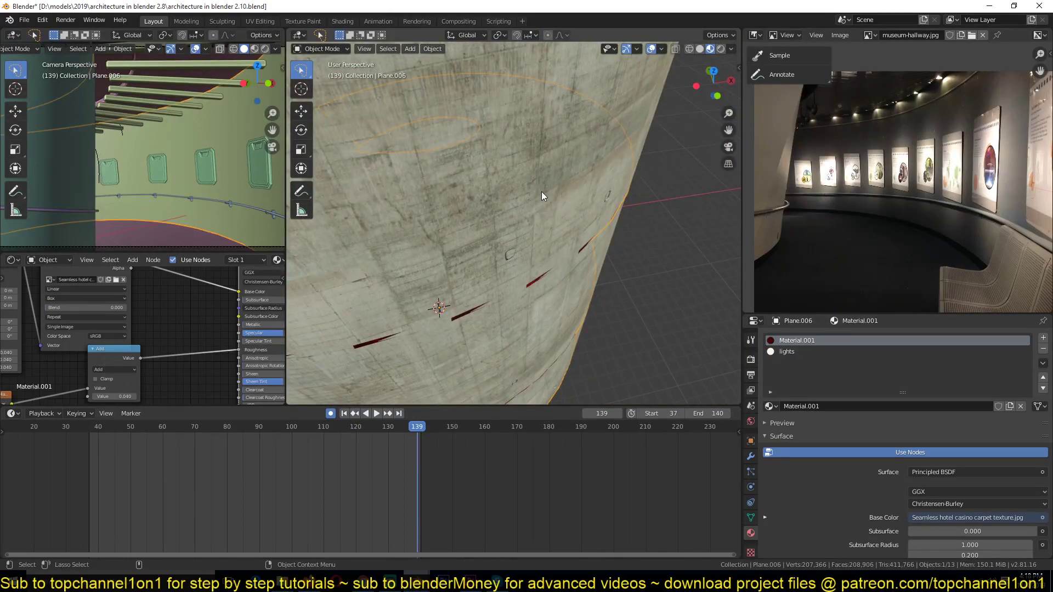
{"action": "key", "text": "Delete"}
{"action": "key", "text": "ctrl+z"}
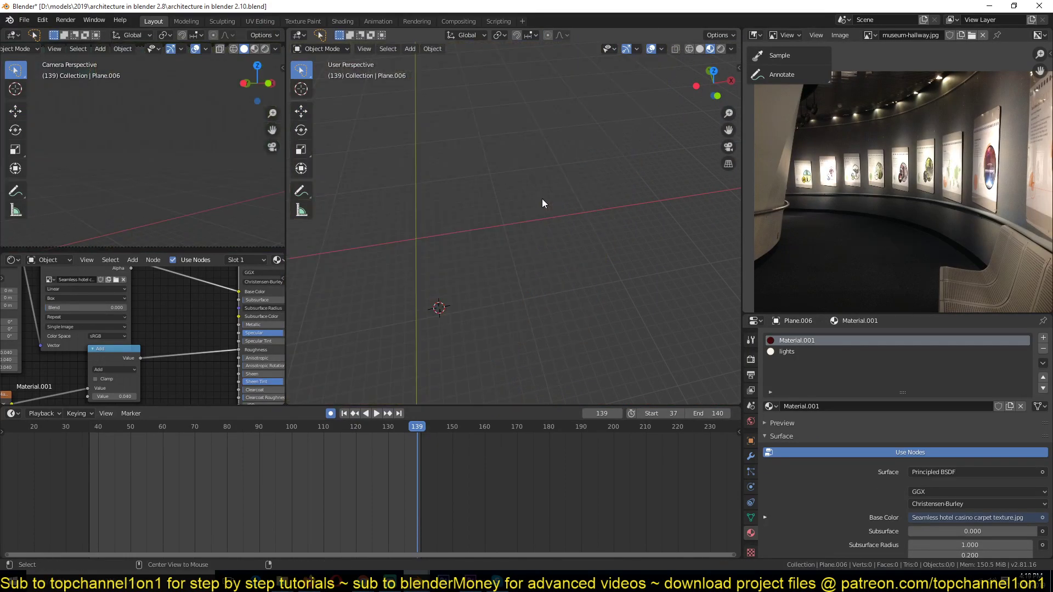
{"action": "key", "text": "alt+a"}
- Isolate the carpeted spiral in local view and open its mesh in Edit Mode
{"action": "middle_click_drag", "start_coordinate": [521, 258], "coordinate": [562, 200]}
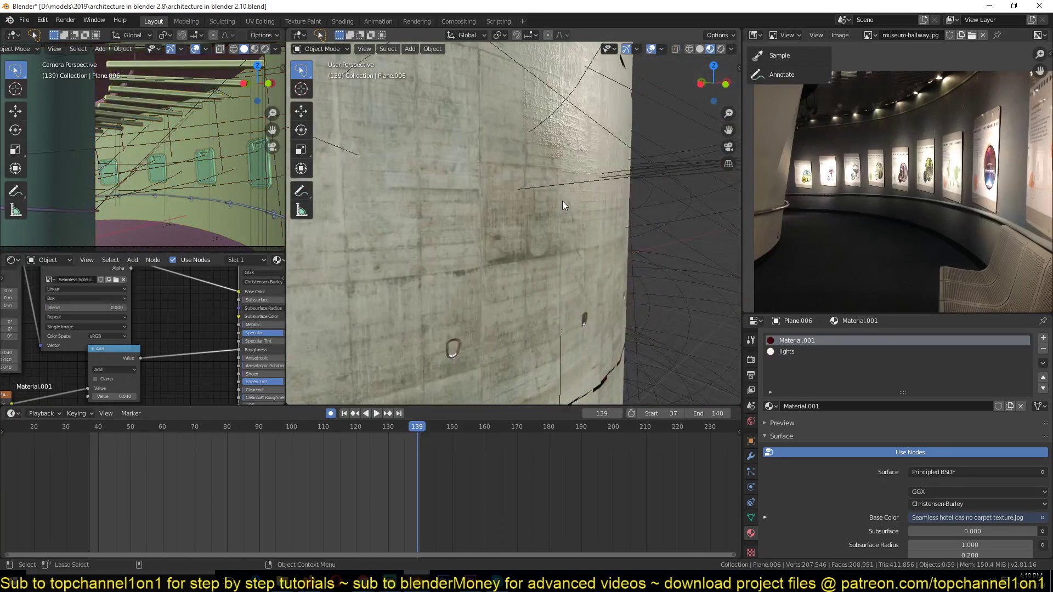
{"action": "scroll", "coordinate": [568, 203], "scroll_direction": "up", "scroll_amount": 5}
{"action": "left_click", "coordinate": [483, 87]}
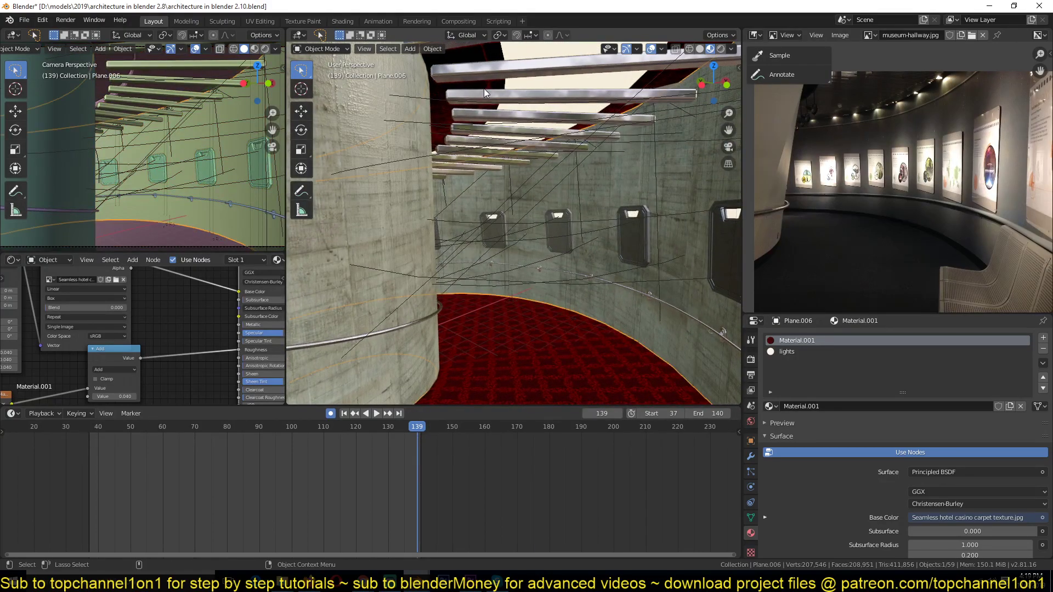
{"action": "scroll", "coordinate": [483, 89], "scroll_direction": "down", "scroll_amount": 5}
{"action": "scroll", "coordinate": [483, 89], "scroll_direction": "up", "scroll_amount": 5}
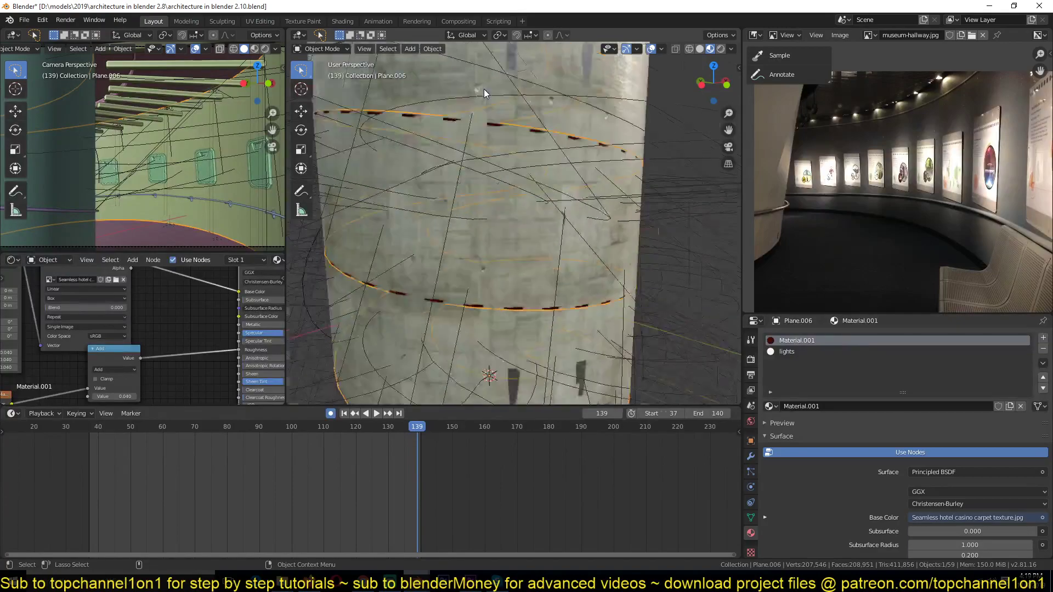
{"action": "key", "text": "KP_Divide"}
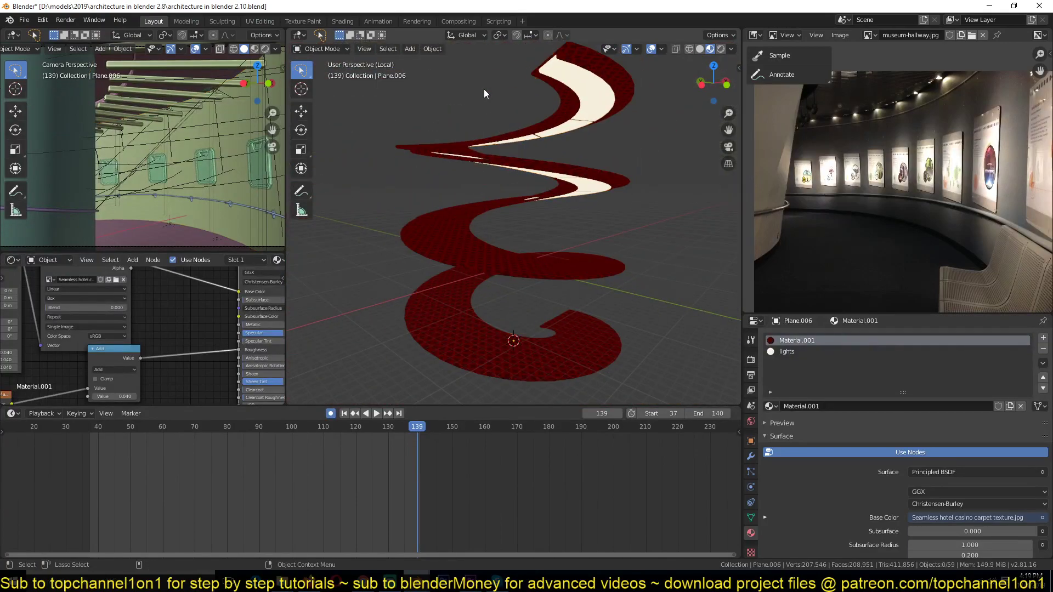
{"action": "middle_click_drag", "start_coordinate": [509, 165], "coordinate": [528, 101]}
{"action": "key", "text": "Tab"}
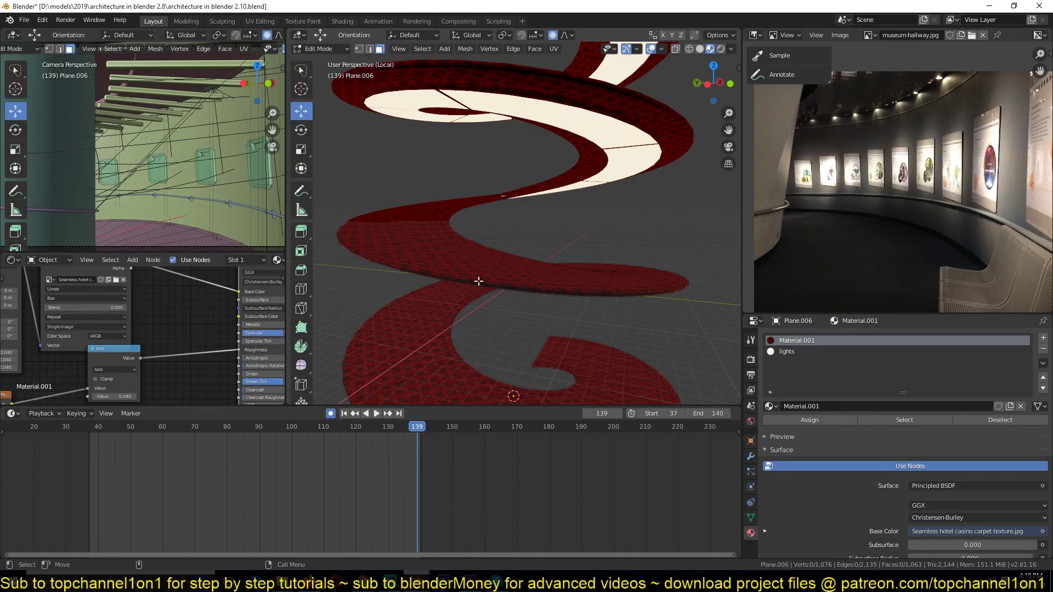
- Select the spiral's underside faces that use the lights material
{"action": "left_click", "coordinate": [479, 281]}
{"action": "middle_click_drag", "start_coordinate": [477, 275], "coordinate": [536, 188]}
{"action": "scroll", "coordinate": [536, 188], "scroll_direction": "up", "scroll_amount": 2}
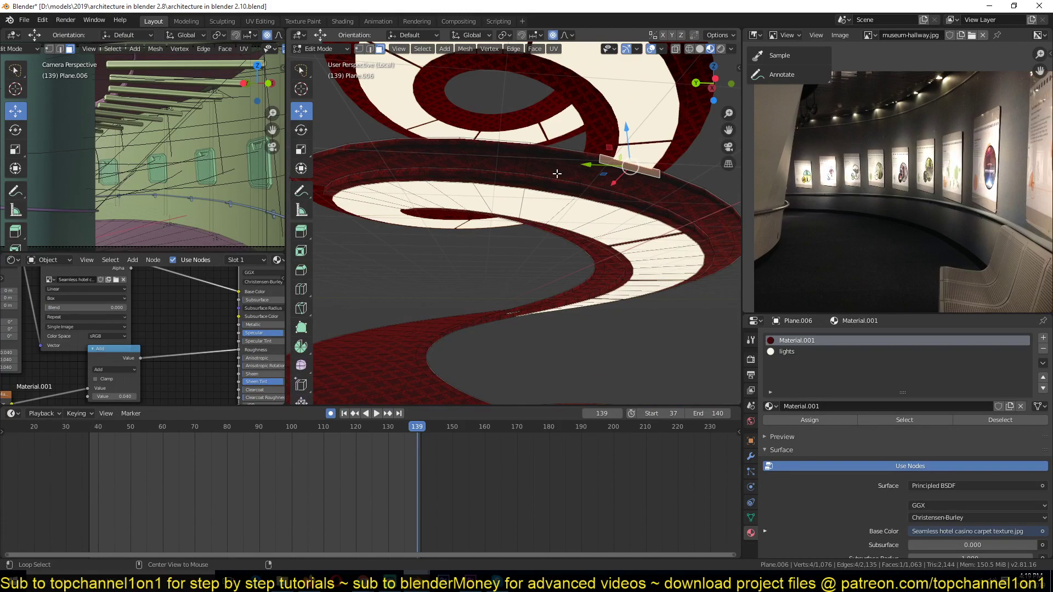
{"action": "left_click", "coordinate": [556, 173], "text": "alt"}
{"action": "middle_click_drag", "start_coordinate": [556, 174], "coordinate": [524, 172]}
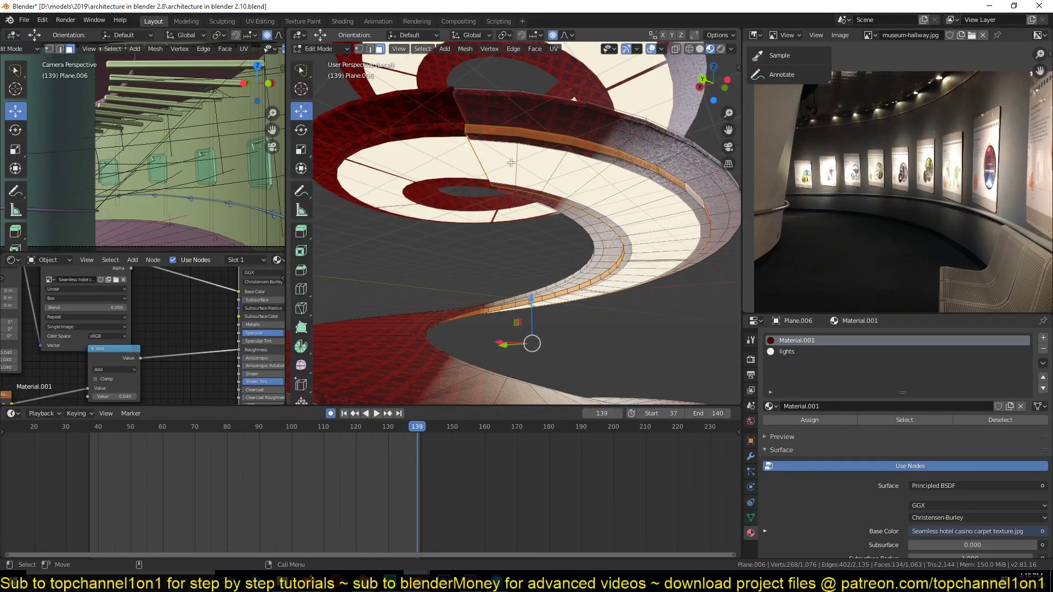
{"action": "left_click", "coordinate": [789, 352]}
{"action": "left_click", "coordinate": [923, 421]}
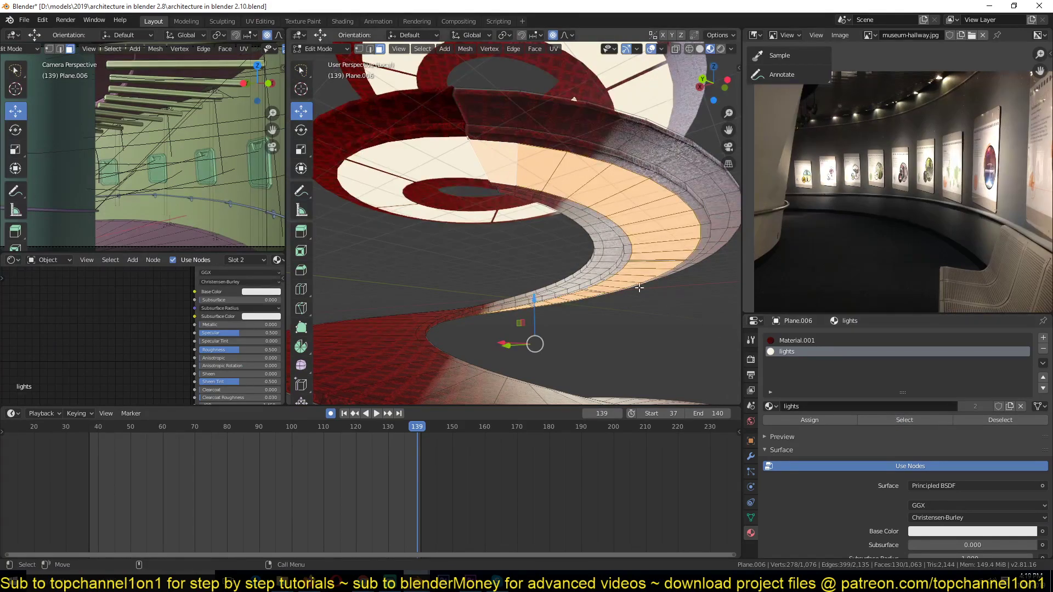
- Save the file, overwriting its 2.9, 2.8 and 2.10 versions and ending on "architecture in blender 2.10.blend"
{"action": "key", "text": "ctrl+q"}
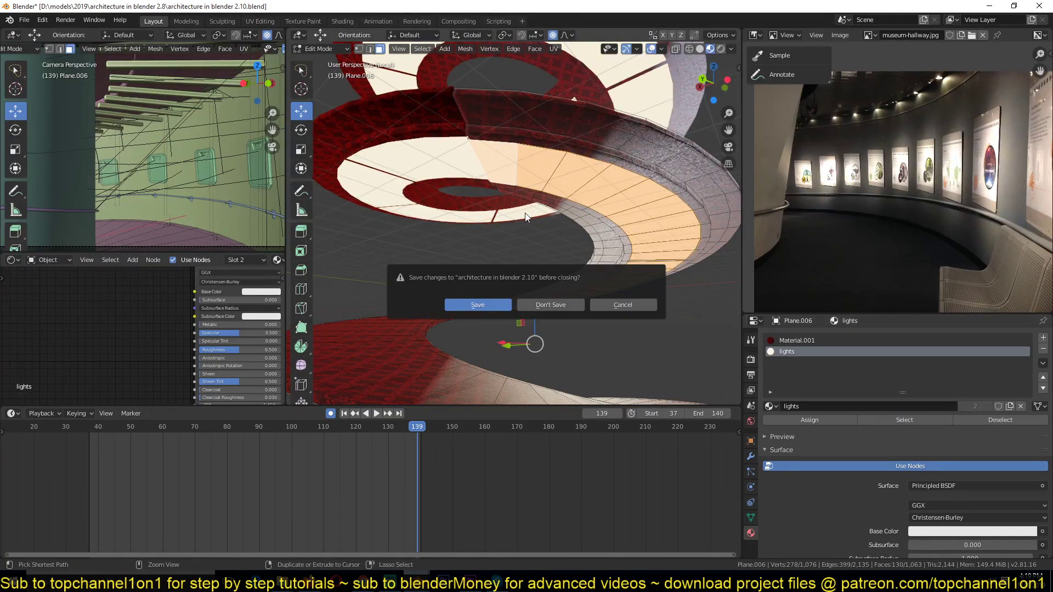
{"action": "left_click", "coordinate": [645, 305]}
{"action": "key", "text": "ctrl+s"}
{"action": "key", "text": "Tab"}
{"action": "key", "text": "ctrl+shift+s"}
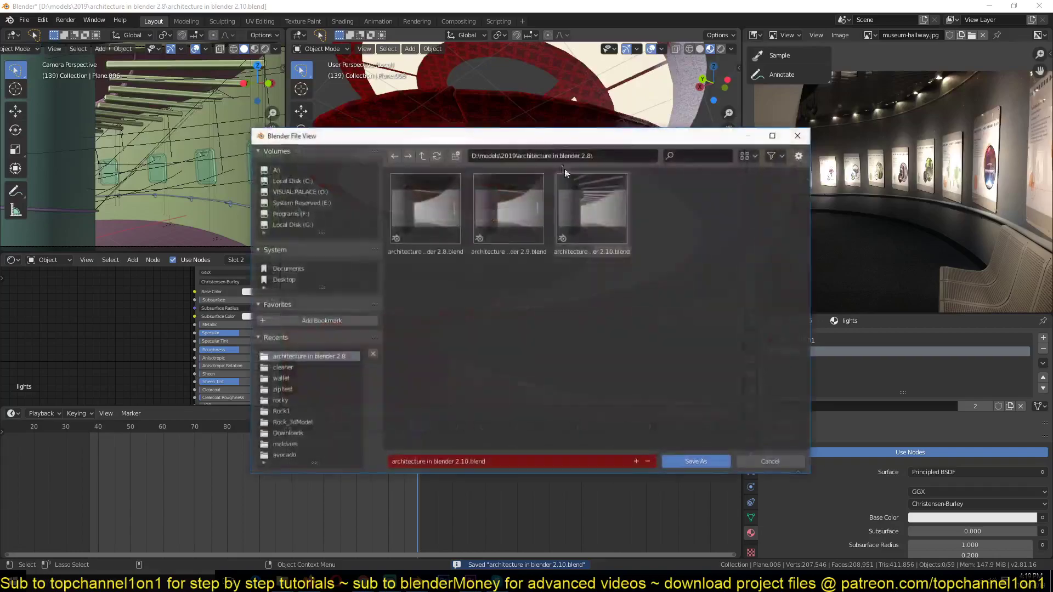
{"action": "double_click", "coordinate": [468, 221]}
{"action": "key", "text": "ctrl+shift+s"}
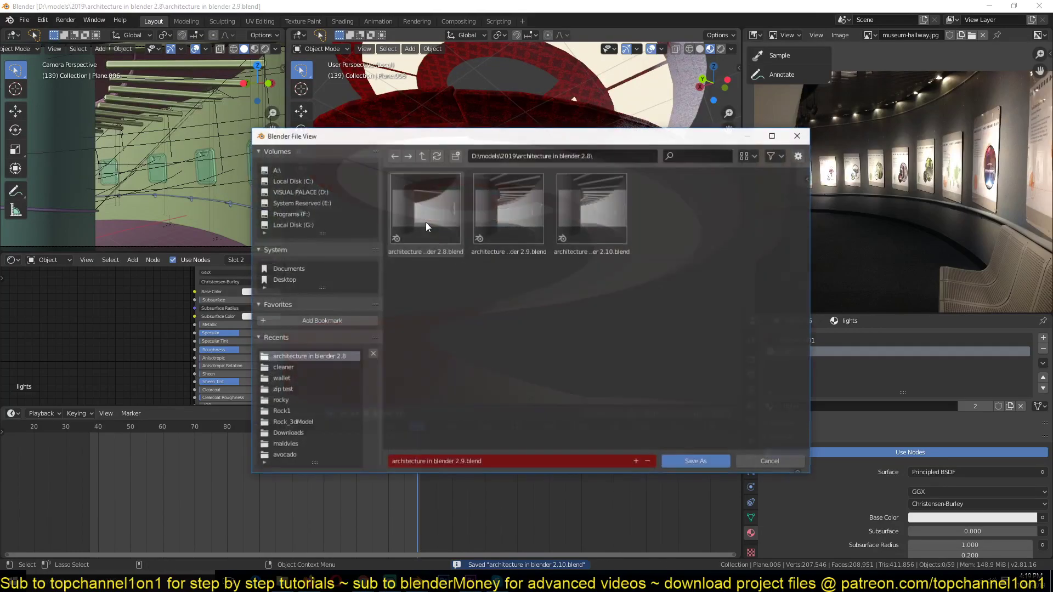
{"action": "double_click", "coordinate": [426, 223]}
{"action": "key", "text": "ctrl+shift+s"}
{"action": "double_click", "coordinate": [612, 213]}
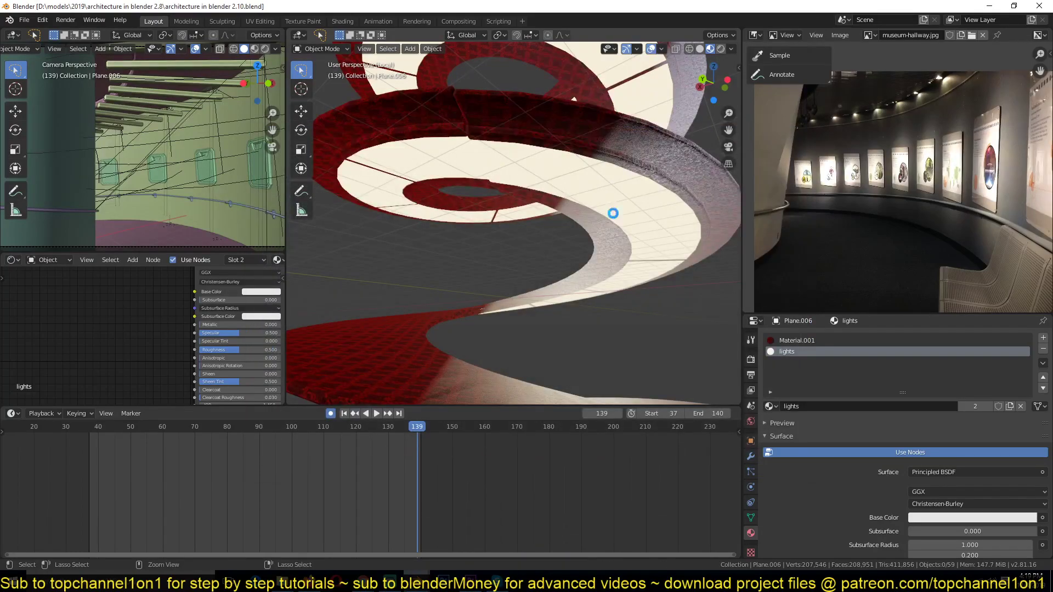
- Grow the selection around the spiral's light faces, and deselect the light loop so only the bordering rim faces stay selected
{"action": "key", "text": "Tab"}
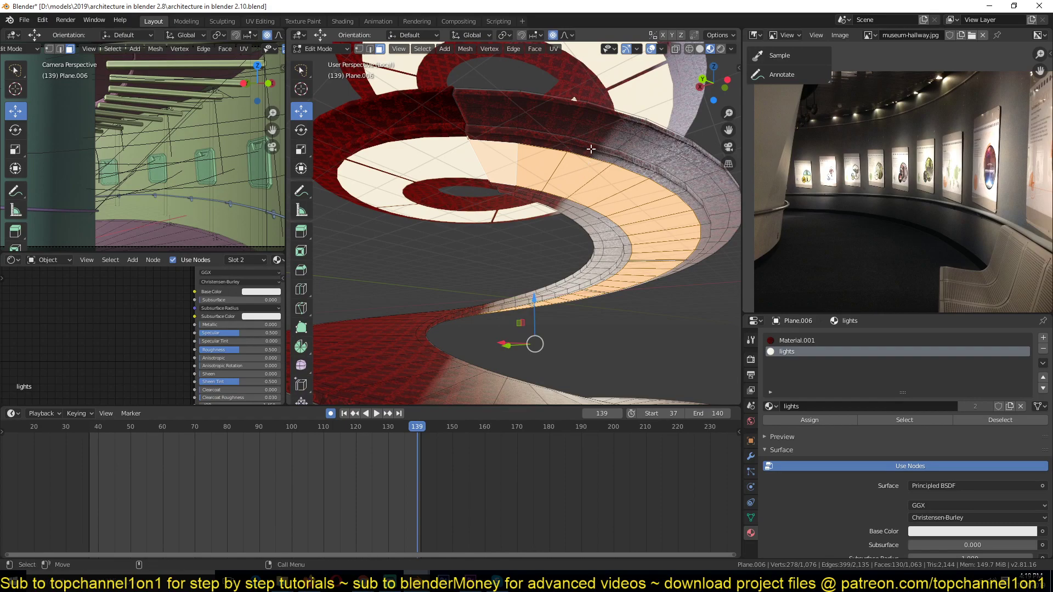
{"action": "middle_click_drag", "start_coordinate": [584, 172], "coordinate": [538, 168]}
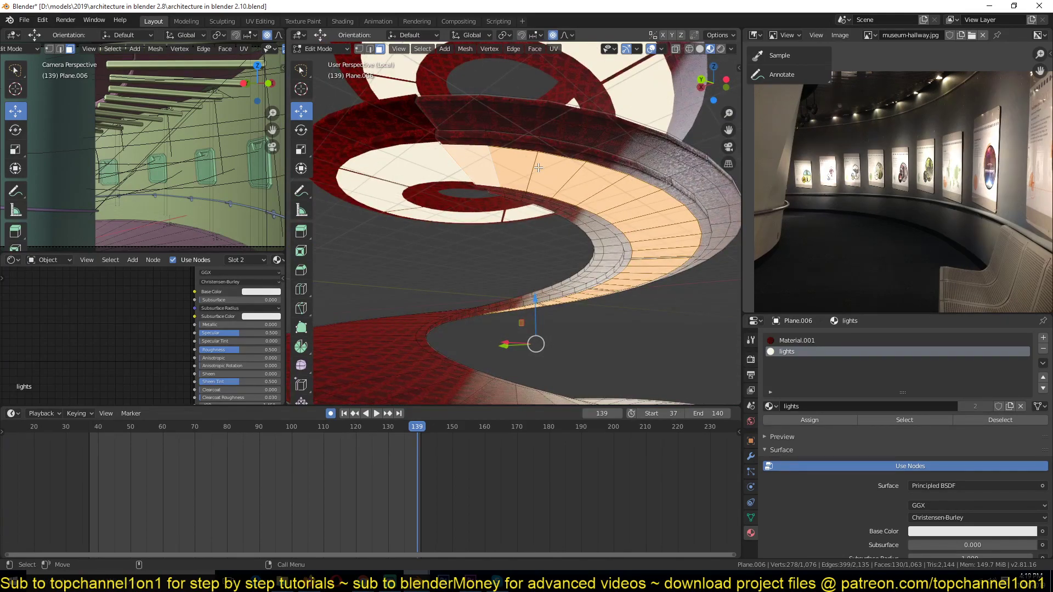
{"action": "key", "text": "ctrl+KP_Add"}
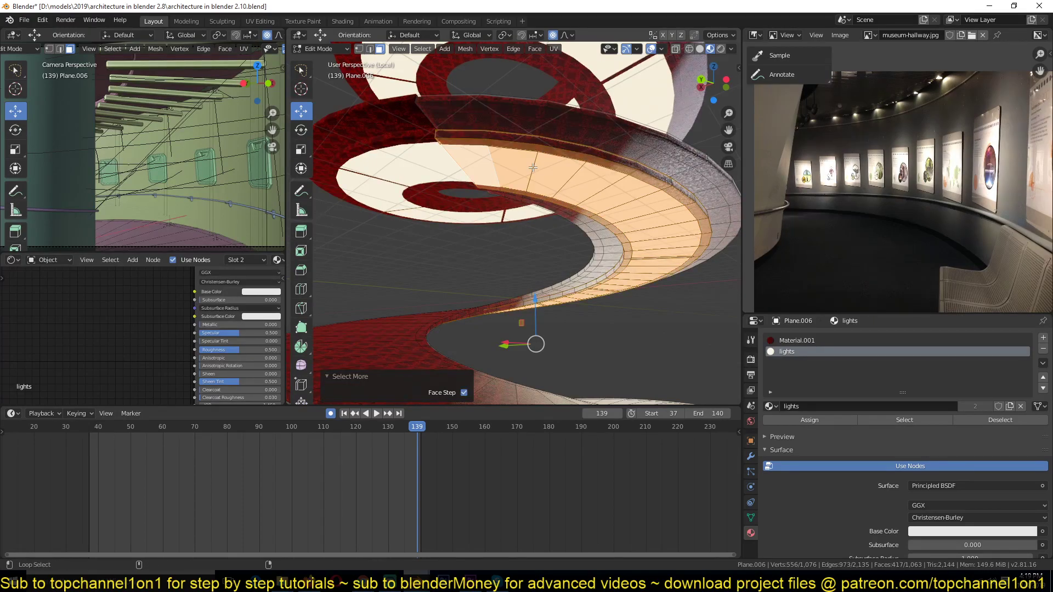
{"action": "left_click", "coordinate": [532, 167], "text": "alt"}
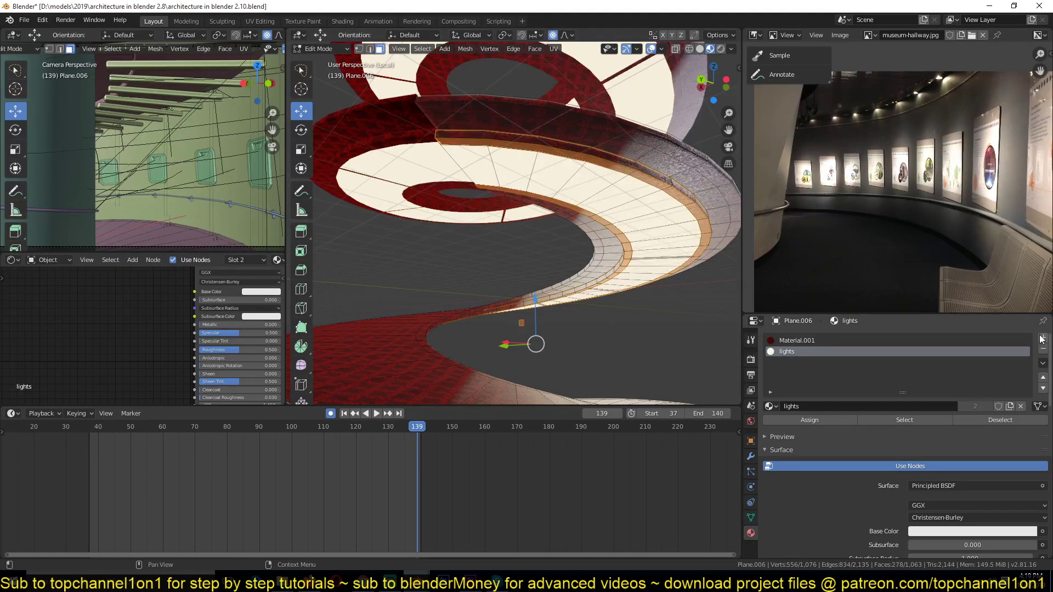
- Add a material slot with Material.003, rename the material "concrete", and assign it to the selected rim faces
{"action": "left_click", "coordinate": [1042, 338]}
{"action": "left_click", "coordinate": [771, 407]}
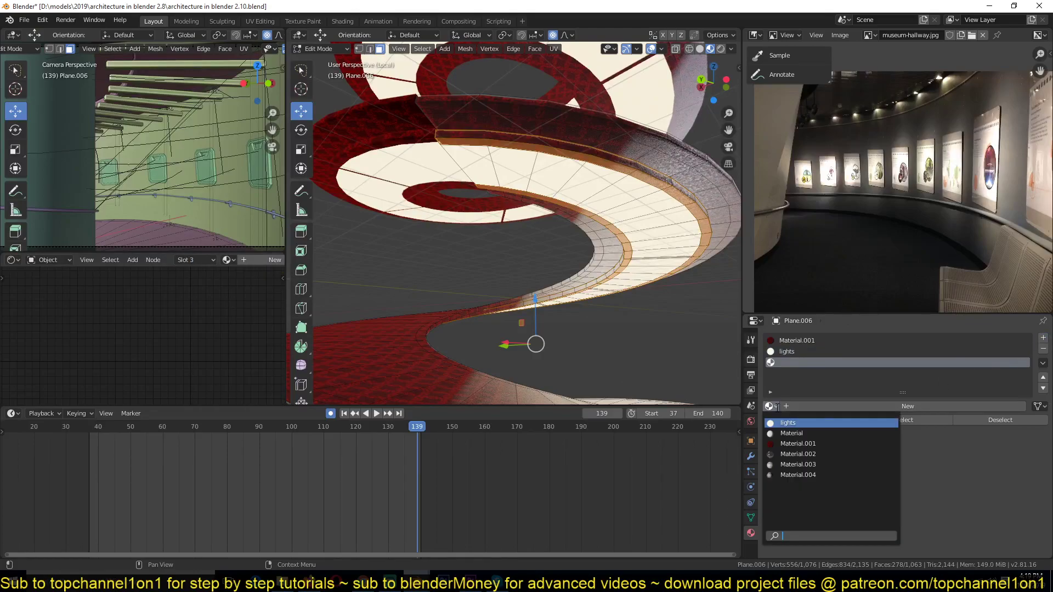
{"action": "left_click", "coordinate": [787, 464]}
{"action": "left_click", "coordinate": [797, 408]}
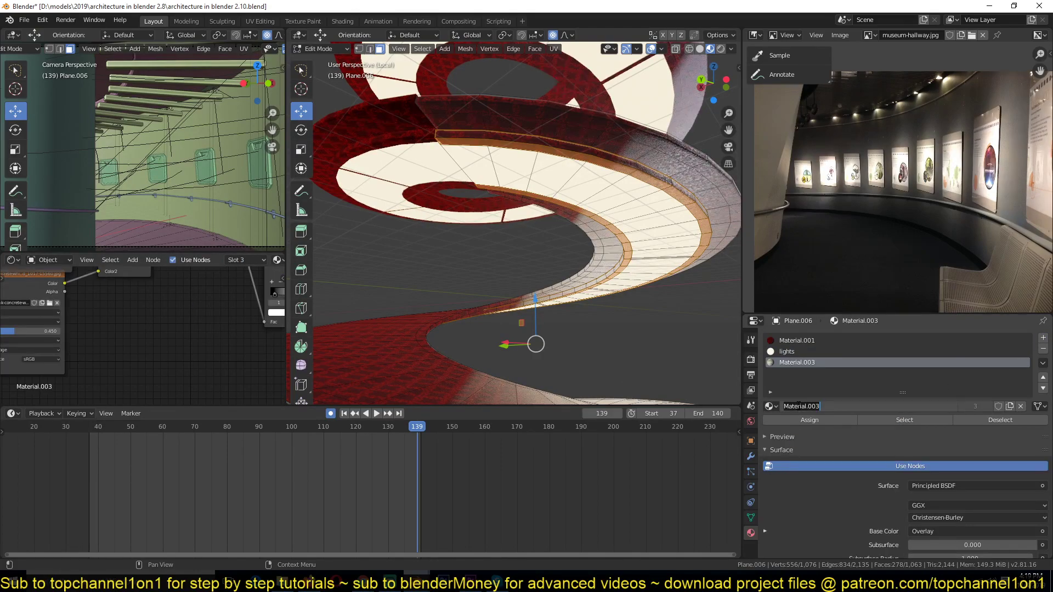
{"action": "type", "text": "concrete"}
{"action": "key", "text": "Return"}
{"action": "left_click", "coordinate": [809, 419]}
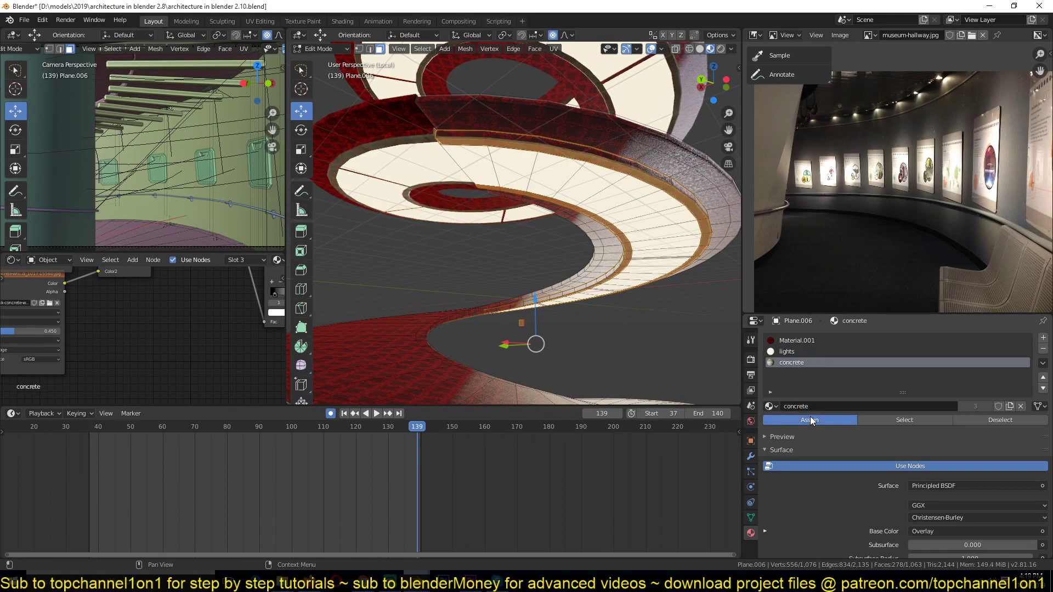
- Assign the concrete material to the narrow side face loop beside the light strip, and save the file
{"action": "middle_click_drag", "start_coordinate": [613, 291], "coordinate": [561, 210]}
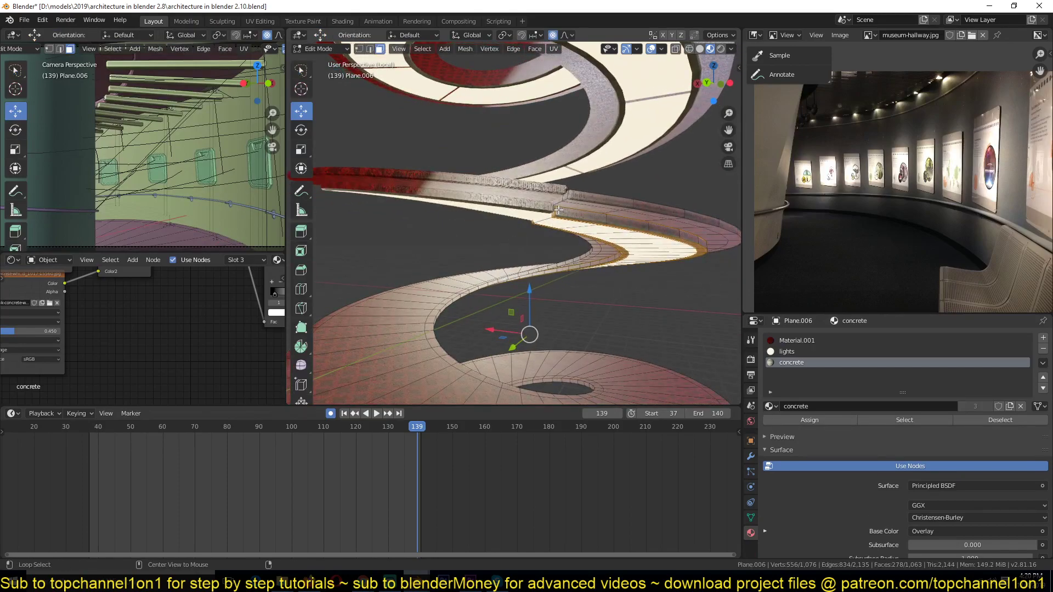
{"action": "left_click", "coordinate": [558, 210], "text": "alt"}
{"action": "left_click", "coordinate": [603, 217], "text": "alt"}
{"action": "left_click", "coordinate": [605, 216], "text": "alt"}
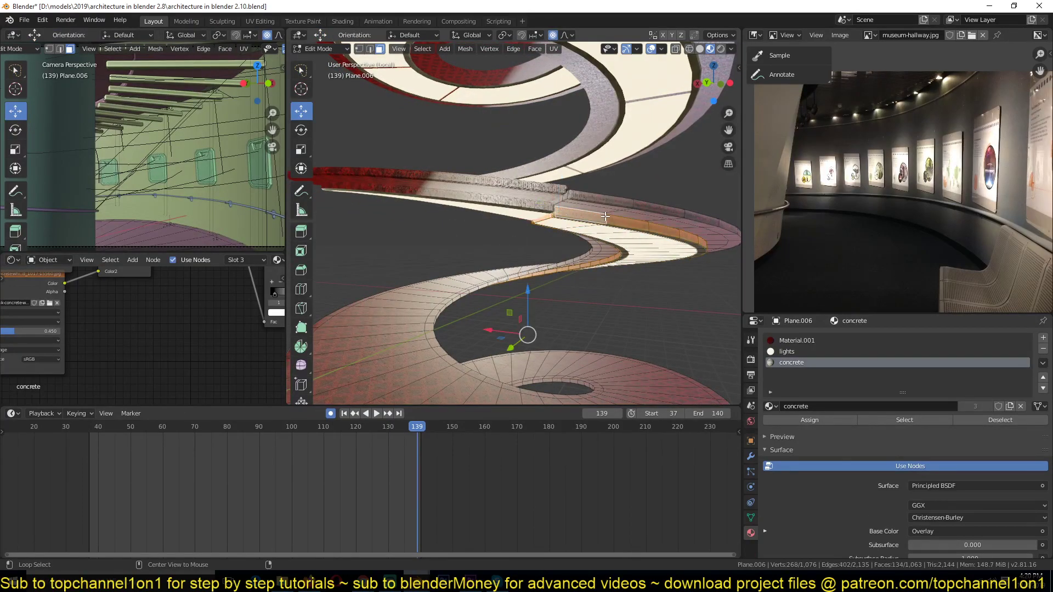
{"action": "left_click", "coordinate": [795, 420]}
{"action": "key", "text": "Tab"}
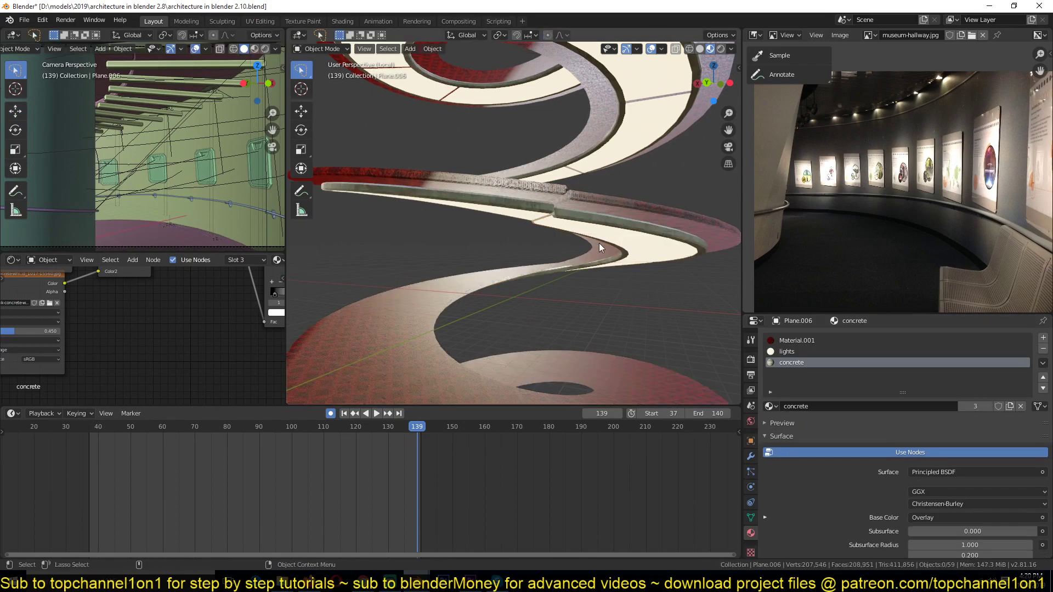
{"action": "middle_click_drag", "start_coordinate": [599, 244], "coordinate": [559, 278]}
{"action": "key", "text": "ctrl+s"}
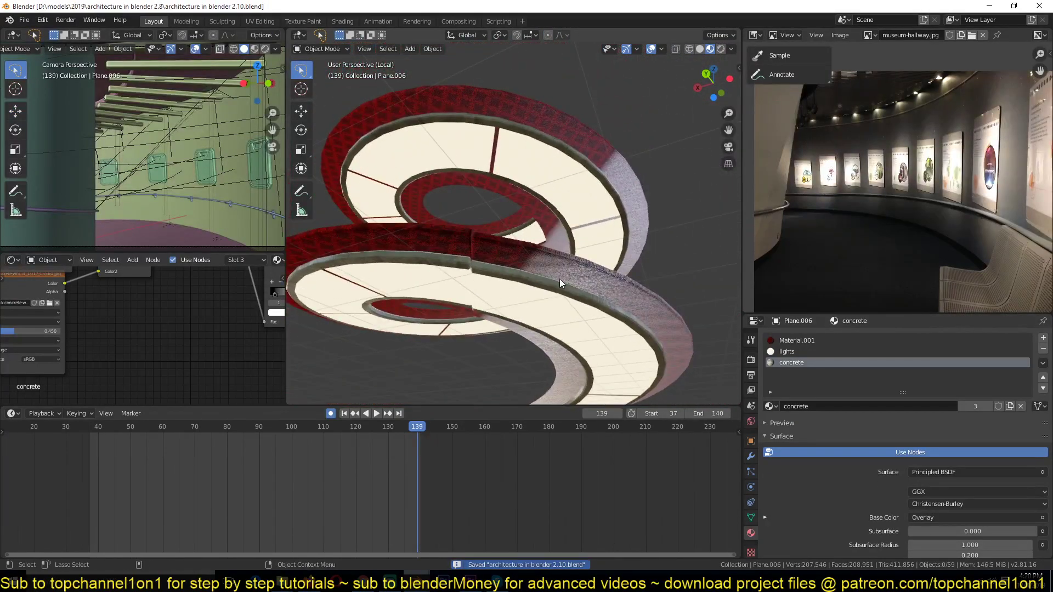
- Select the spiral's carpeted underside faces from one face with Select Similar by Normal, using a threshold of 0.140
{"action": "key", "text": "Tab"}
{"action": "left_click", "coordinate": [503, 250]}
{"action": "middle_click_drag", "start_coordinate": [502, 250], "coordinate": [536, 267]}
{"action": "key", "text": "shift+g"}
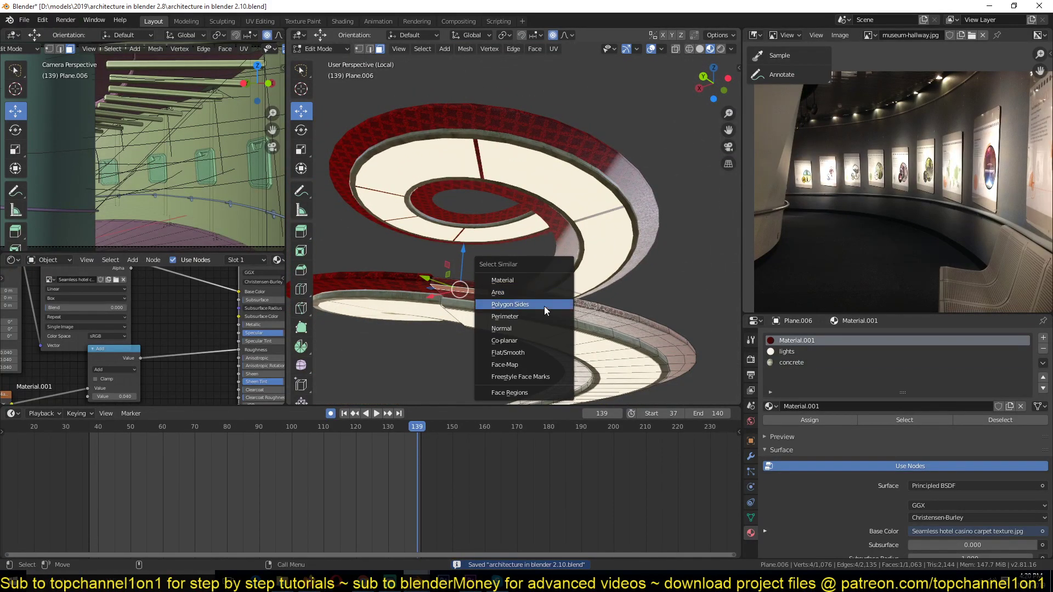
{"action": "left_click", "coordinate": [533, 328]}
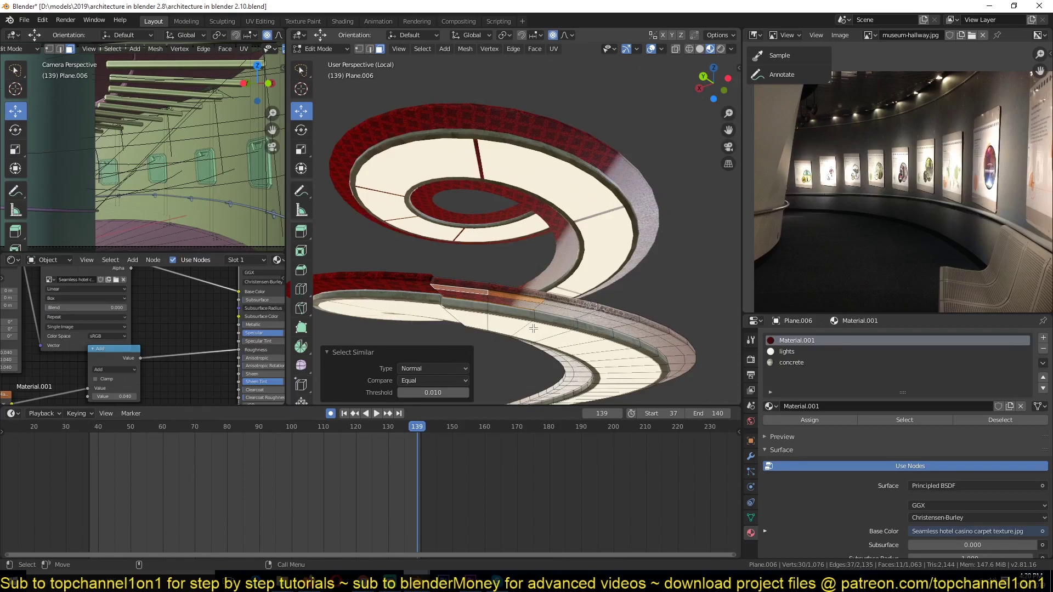
{"action": "key", "text": "shift+g"}
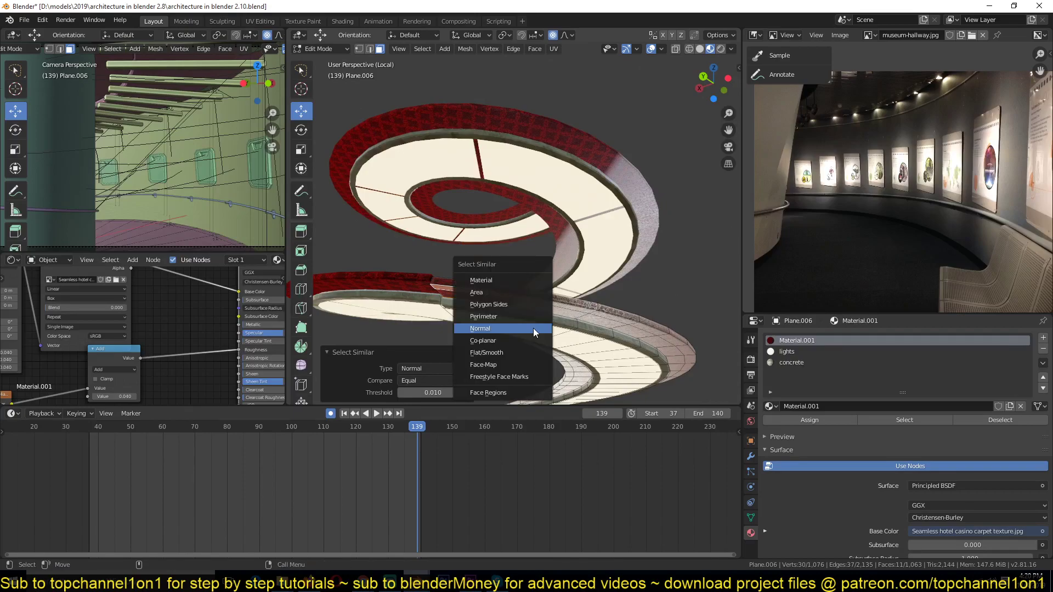
{"action": "left_click", "coordinate": [535, 327]}
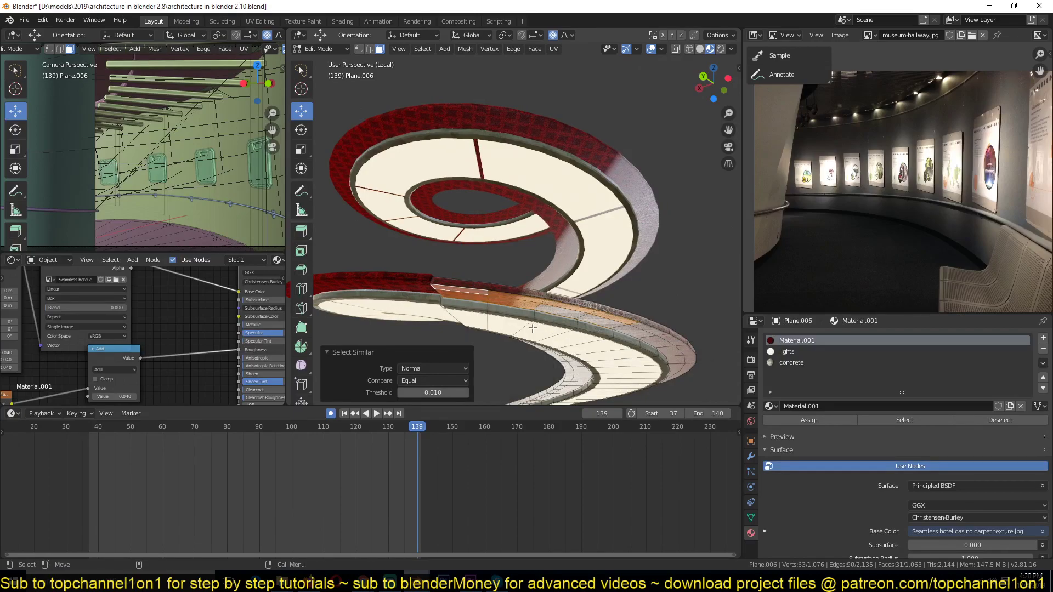
{"action": "middle_click_drag", "start_coordinate": [535, 327], "coordinate": [489, 327]}
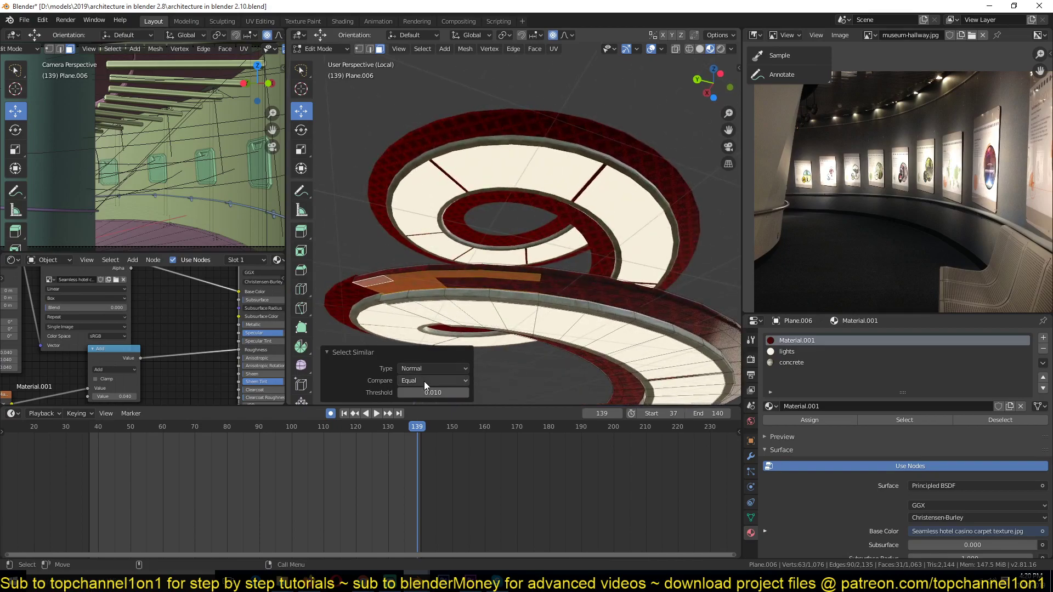
{"action": "left_click_drag", "start_coordinate": [425, 392], "coordinate": [491, 393]}
{"action": "scroll", "coordinate": [467, 327], "scroll_direction": "down", "scroll_amount": 5}
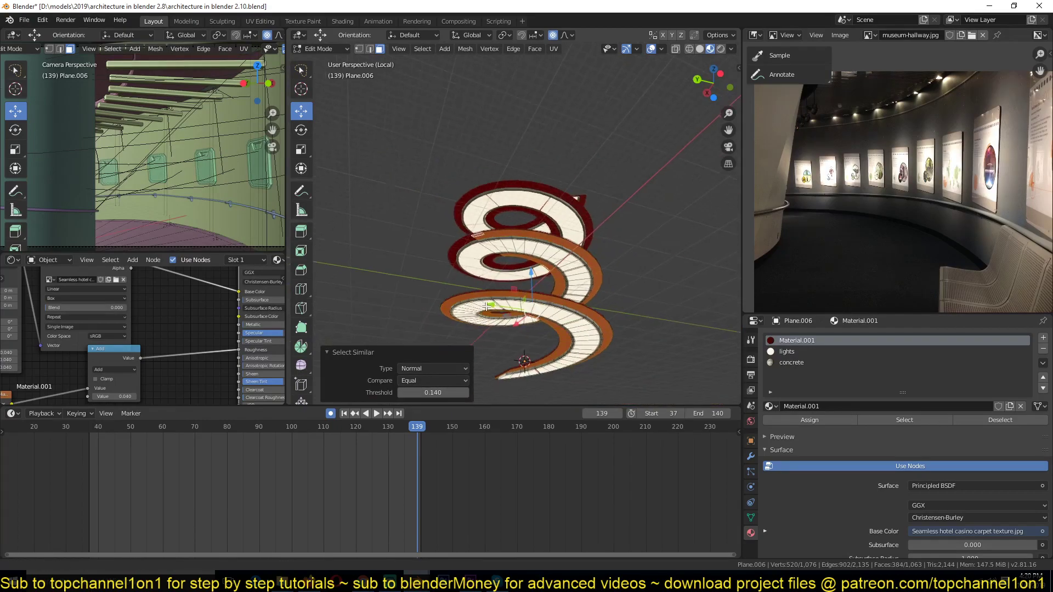
{"action": "middle_click_drag", "start_coordinate": [467, 340], "coordinate": [505, 311], "text": "shift"}
{"action": "middle_click_drag", "start_coordinate": [505, 311], "coordinate": [525, 268]}
{"action": "scroll", "coordinate": [524, 268], "scroll_direction": "up", "scroll_amount": 5}
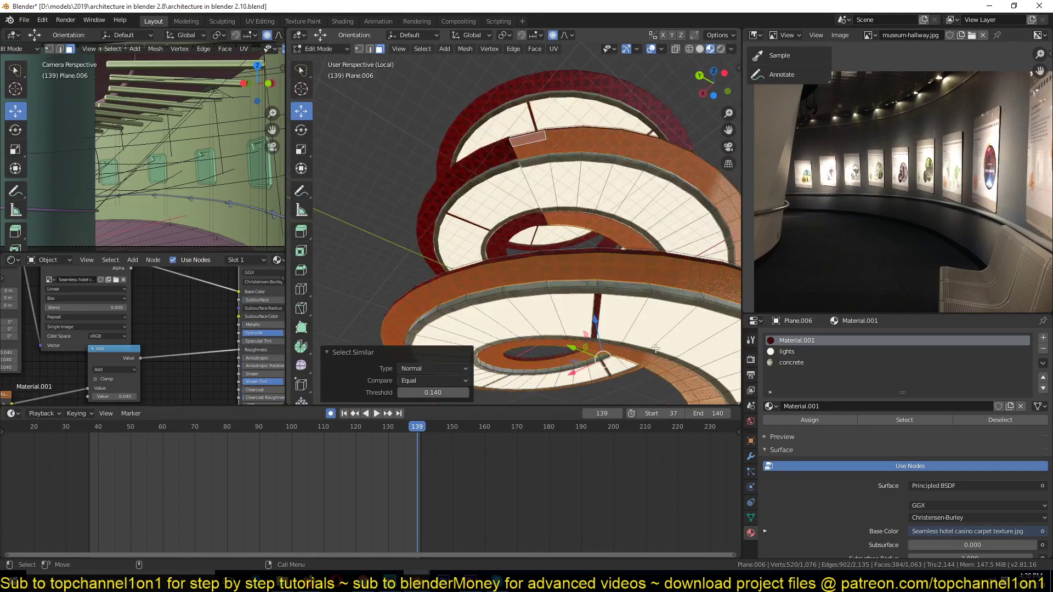
- Assign the concrete material to the selected underside faces, leave Edit Mode, and save the file
{"action": "left_click", "coordinate": [800, 361]}
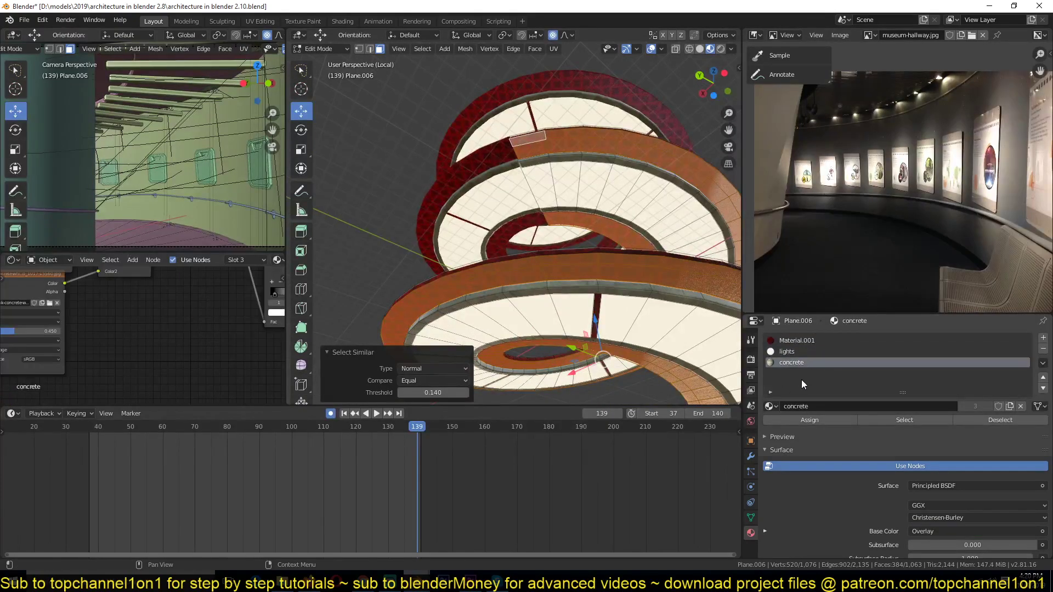
{"action": "left_click", "coordinate": [809, 420]}
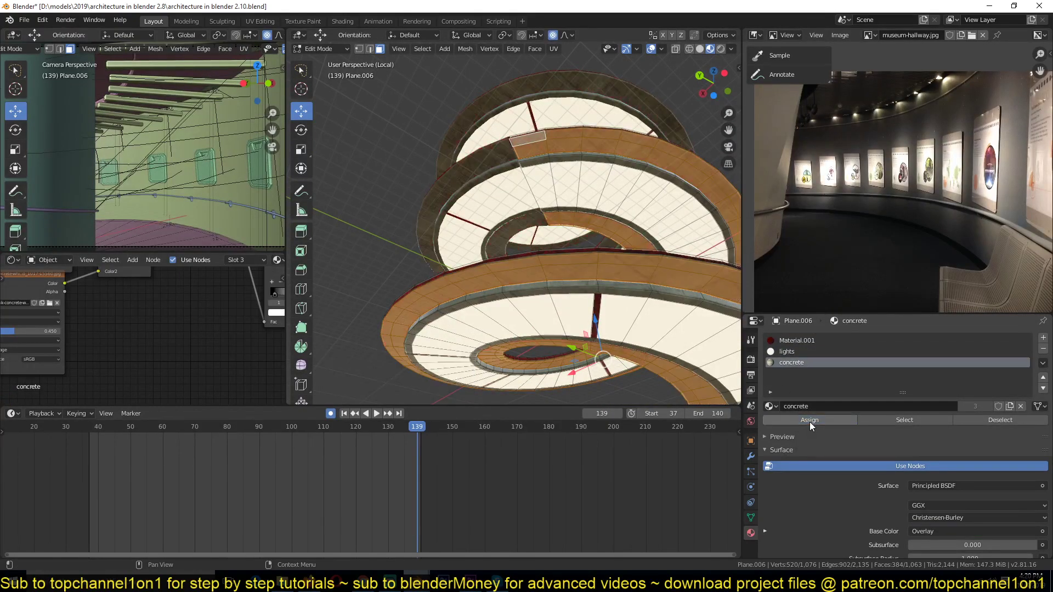
{"action": "key", "text": "Tab"}
{"action": "middle_click_drag", "start_coordinate": [596, 275], "coordinate": [564, 300]}
{"action": "key", "text": "ctrl+s"}
- Play the camera animation to frame 81, bring the rest of the hallway back from local view, and save the file
{"action": "key", "text": "space"}
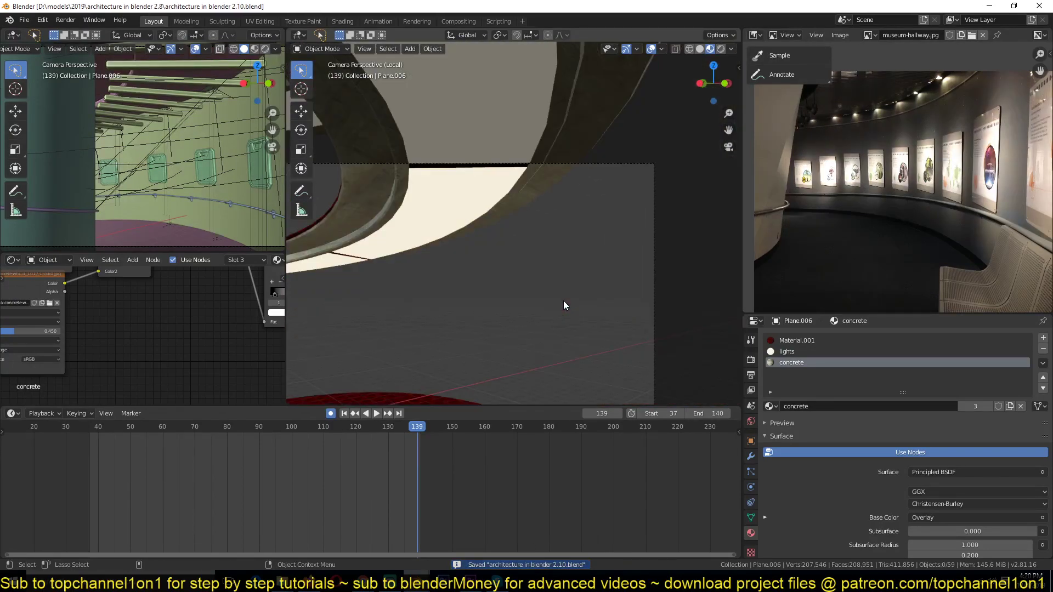
{"action": "key", "text": "space"}
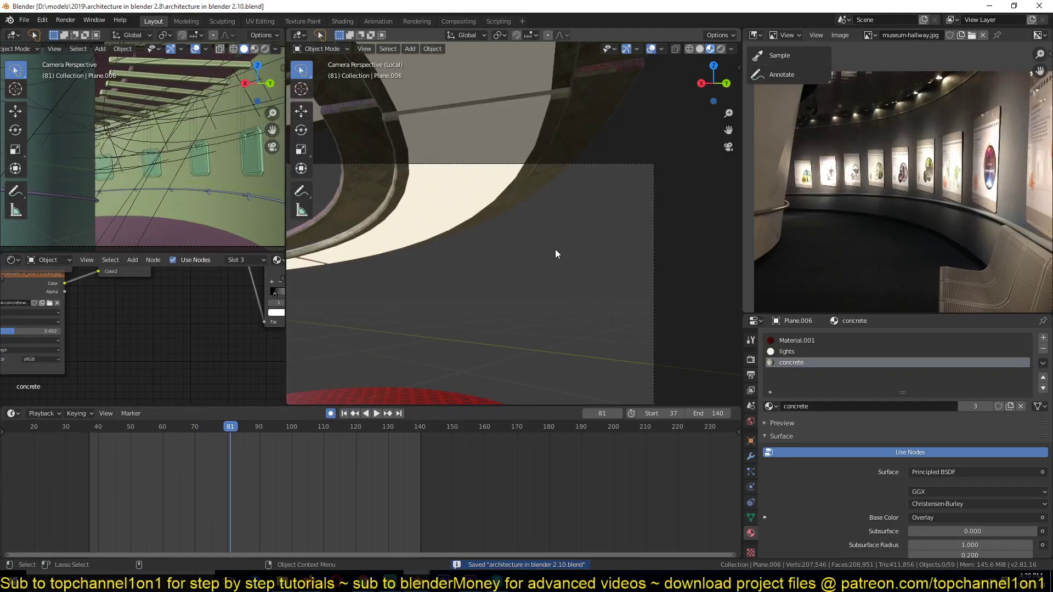
{"action": "key", "text": "KP_Divide"}
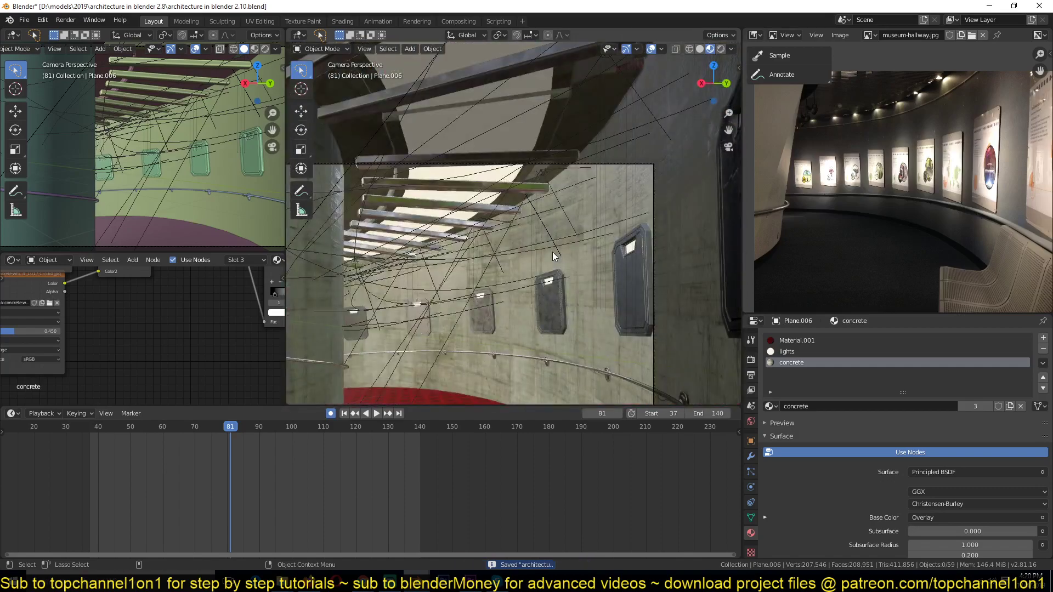
{"action": "key", "text": "ctrl+s"}
- In Edit Mode, select the narrow border face loops along both edges of the carpeted spiral floor
{"action": "middle_click_drag", "start_coordinate": [514, 224], "coordinate": [596, 169], "text": "shift"}
{"action": "scroll", "coordinate": [580, 221], "scroll_direction": "down", "scroll_amount": 1}
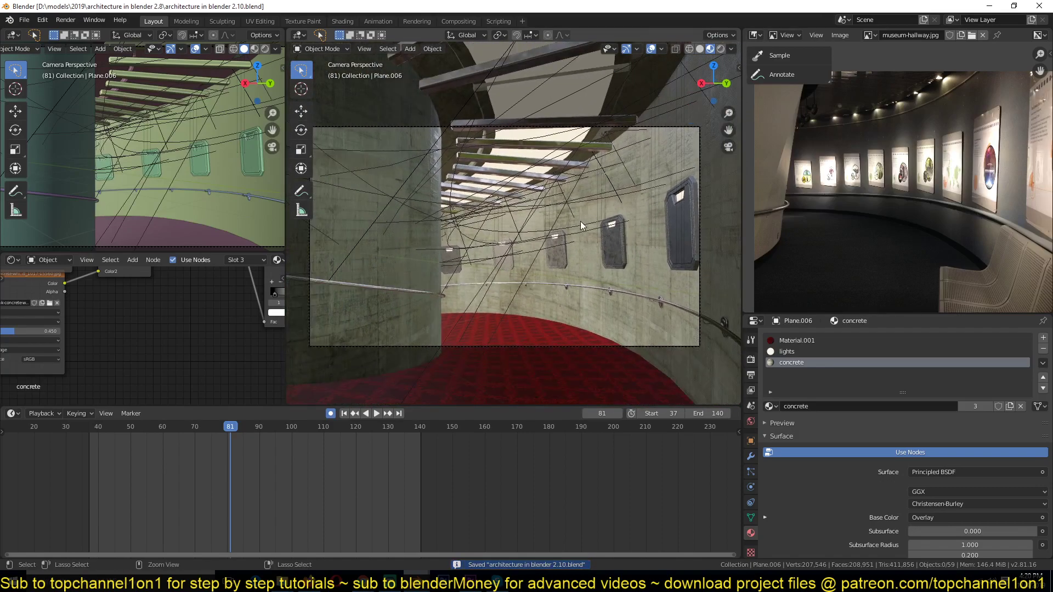
{"action": "middle_click_drag", "start_coordinate": [580, 221], "coordinate": [560, 283]}
{"action": "key", "text": "Tab"}
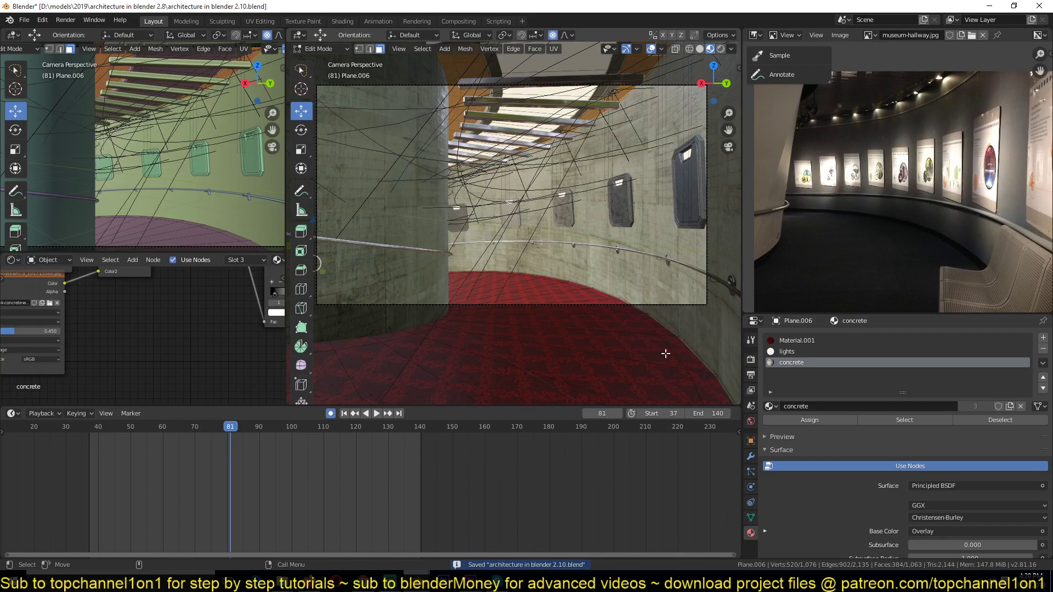
{"action": "left_click", "coordinate": [667, 338], "text": "alt"}
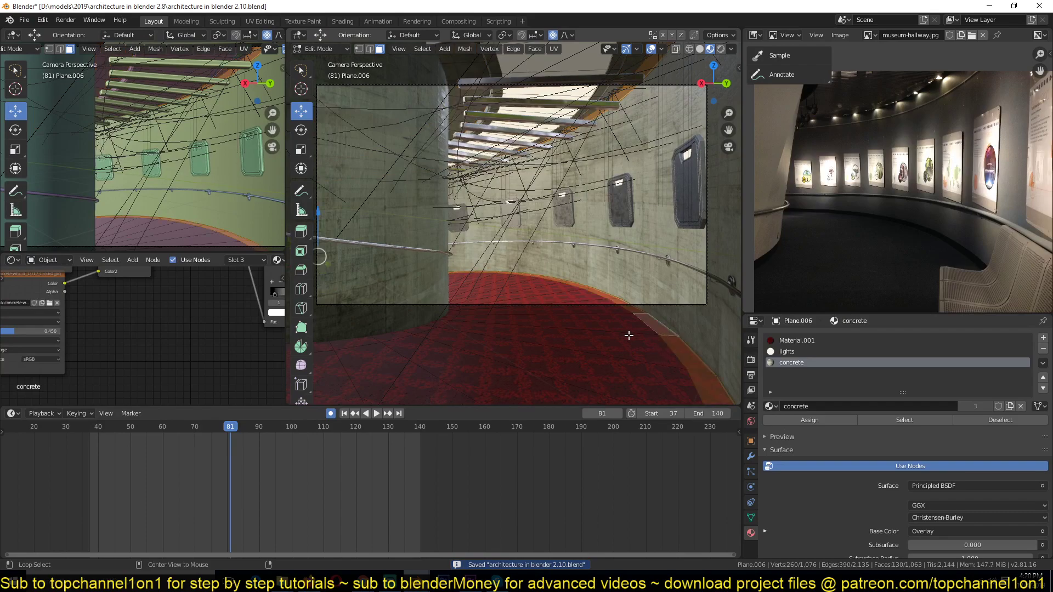
{"action": "left_click", "coordinate": [429, 327], "text": "alt+shift"}
{"action": "left_click", "coordinate": [433, 327], "text": "alt+shift"}
{"action": "left_click", "coordinate": [434, 327], "text": "alt+shift"}
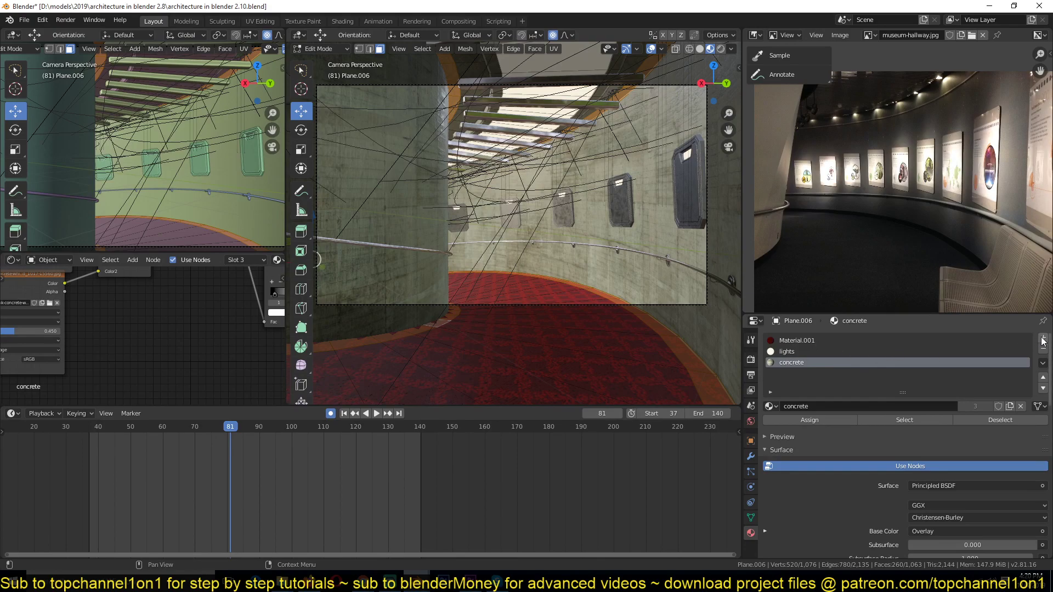
- Add a slot with the carpet Material.001 for the selected border faces, assign it, and make it a single-user copy
{"action": "left_click", "coordinate": [1043, 339]}
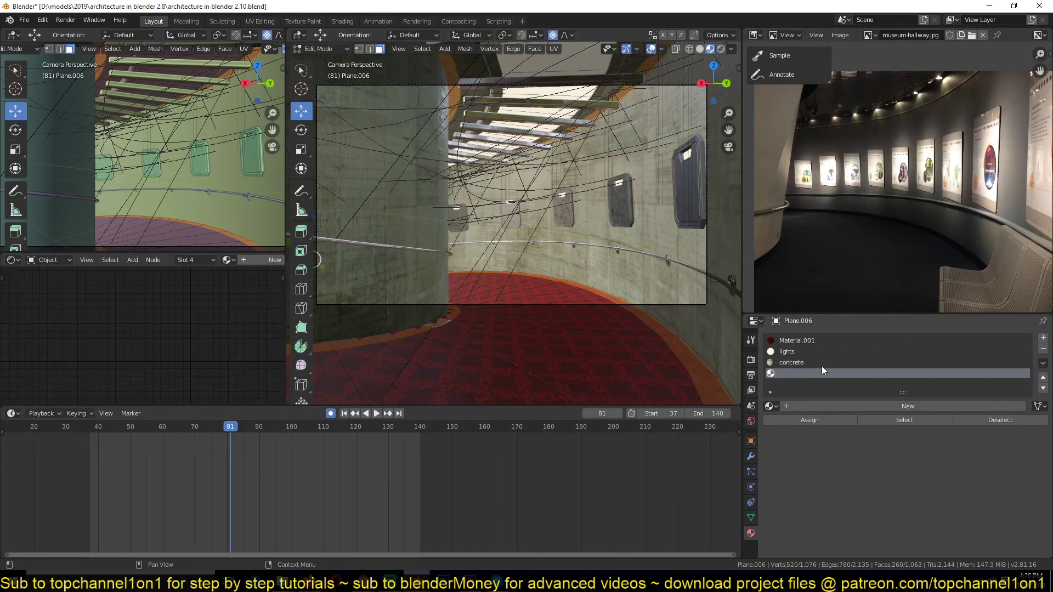
{"action": "left_click", "coordinate": [776, 403]}
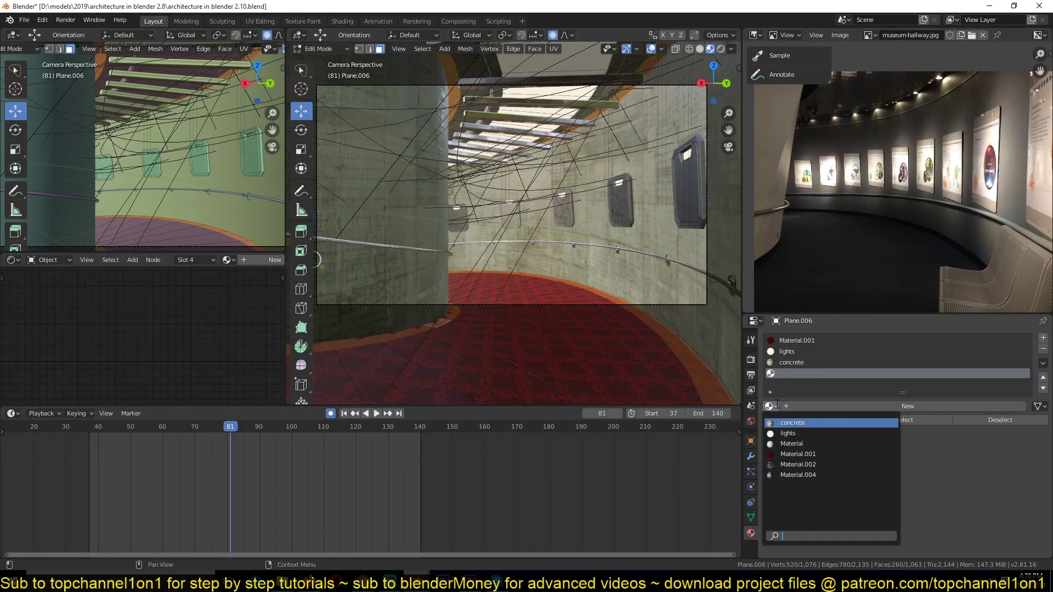
{"action": "left_click", "coordinate": [787, 453]}
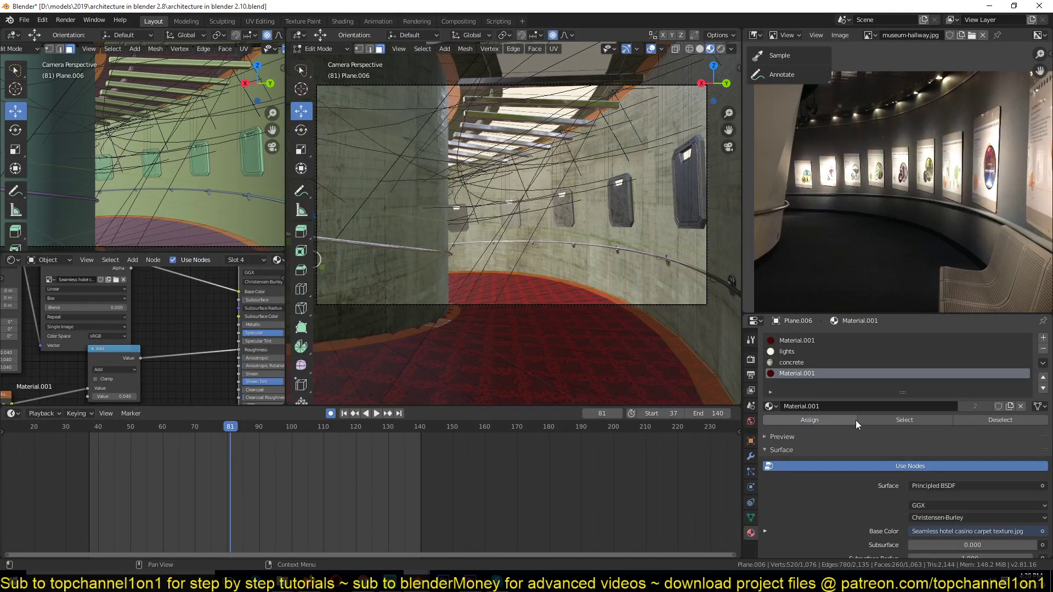
{"action": "key", "text": "Tab"}
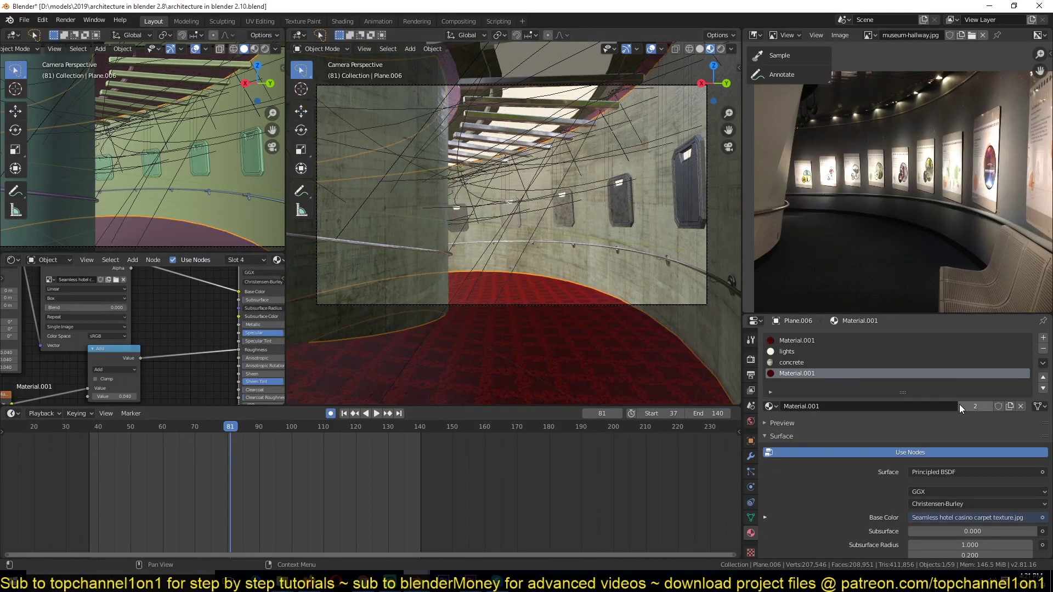
{"action": "left_click", "coordinate": [968, 406]}
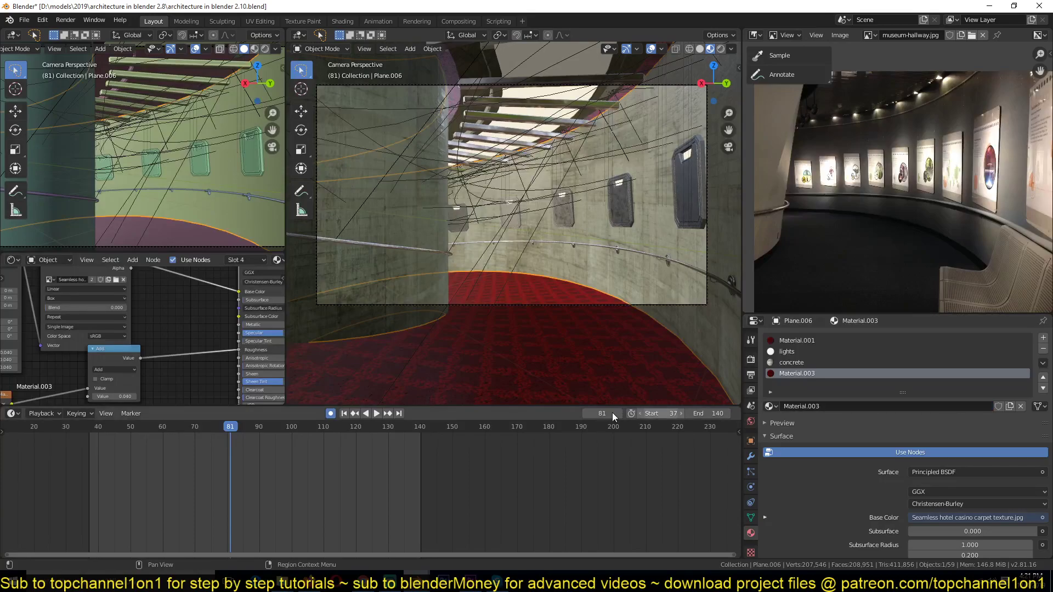
- Insert a MixRGB node between the border material's carpet texture and its Base Color, with the blend mode set to Overlay
{"action": "middle_click_drag", "start_coordinate": [154, 322], "coordinate": [186, 369]}
{"action": "key", "text": "shift+a"}
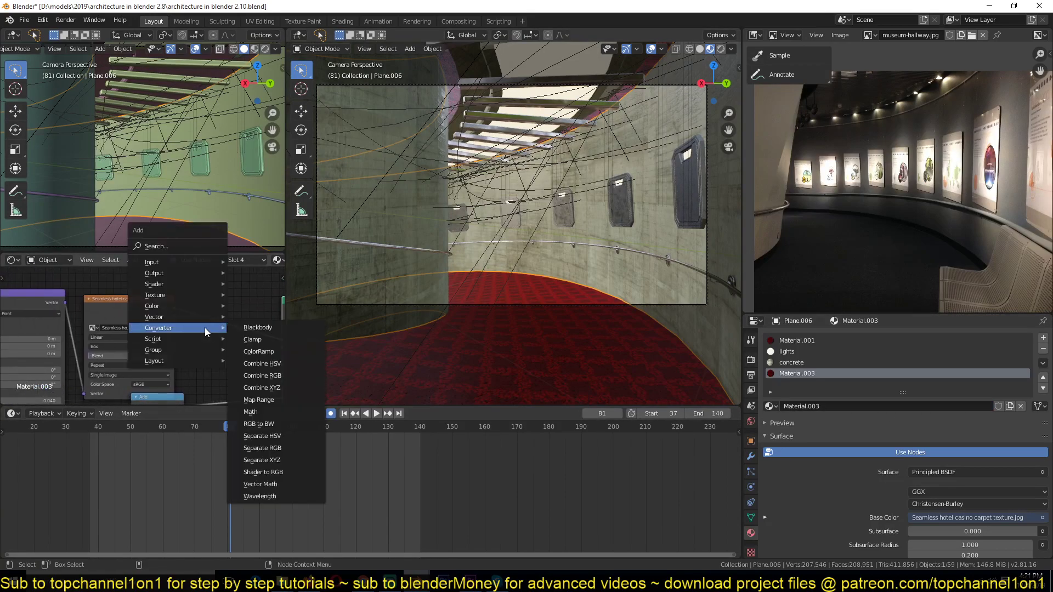
{"action": "mouse_move", "coordinate": [175, 307]}
{"action": "left_click", "coordinate": [255, 365]}
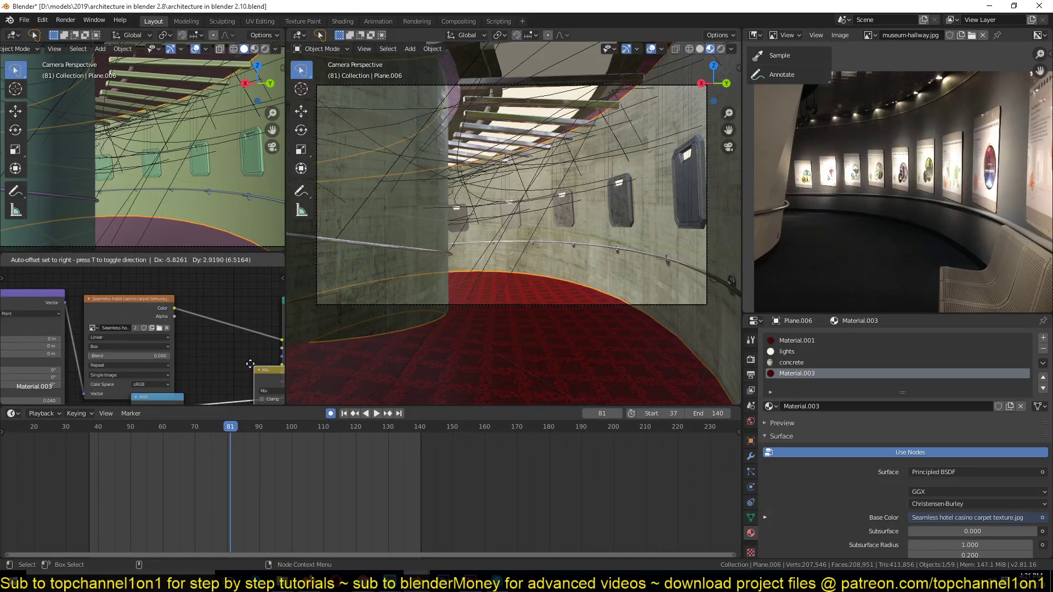
{"action": "left_click", "coordinate": [248, 329]}
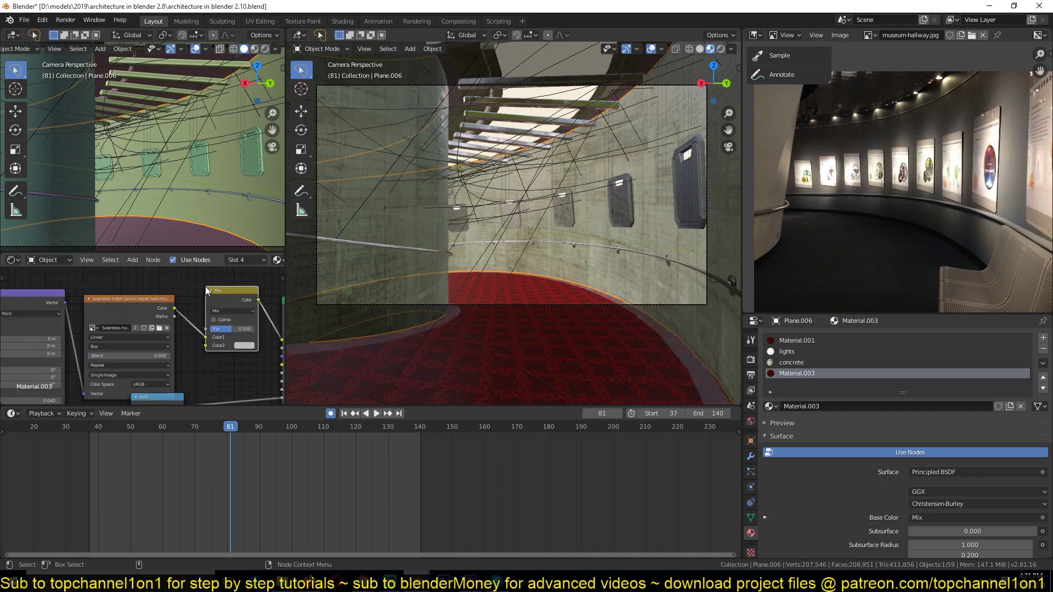
{"action": "middle_click_drag", "start_coordinate": [244, 311], "coordinate": [239, 327]}
{"action": "left_click", "coordinate": [238, 328]}
{"action": "left_click", "coordinate": [218, 414]}
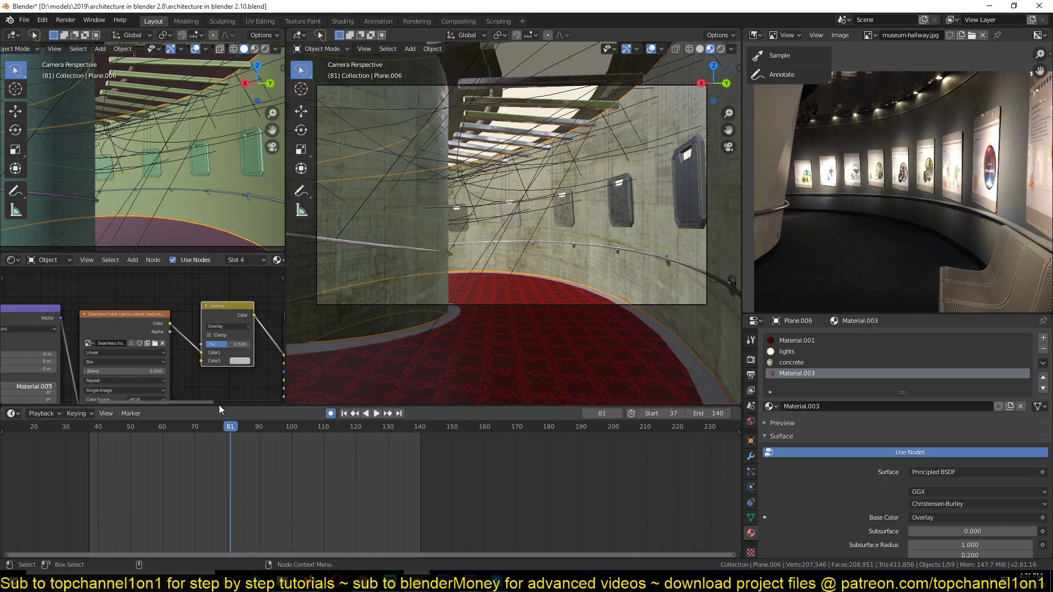
- Raise the Overlay node's factor to about 0.87, set Color2 to a dark reddish tone, and save the file
{"action": "scroll", "coordinate": [226, 351], "scroll_direction": "up", "scroll_amount": 1}
{"action": "left_click_drag", "start_coordinate": [227, 334], "coordinate": [259, 334]}
{"action": "left_click", "coordinate": [258, 352]}
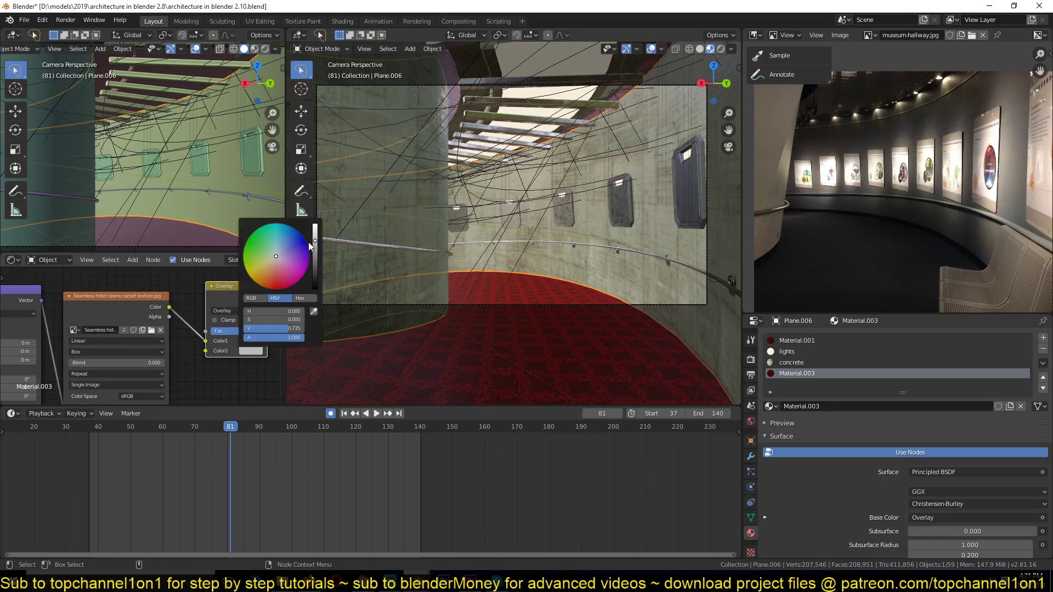
{"action": "mouse_move", "coordinate": [313, 243]}
{"action": "left_mouse_down"}
{"action": "mouse_move", "coordinate": [316, 271]}
{"action": "mouse_move", "coordinate": [275, 267]}
{"action": "left_mouse_up"}
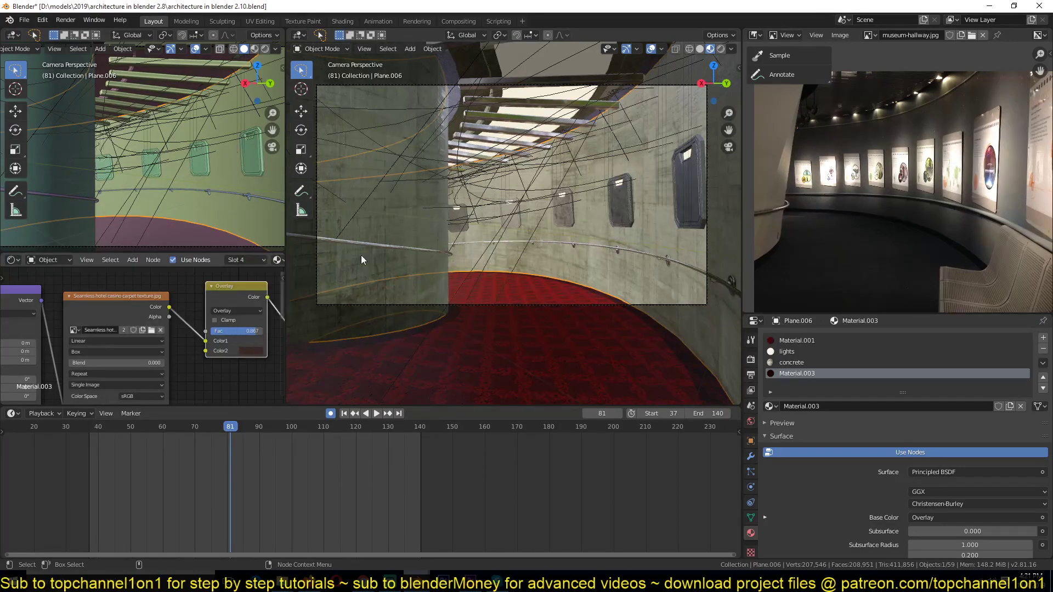
{"action": "key", "text": "ctrl+s"}
- Play the camera animation, stop it at frame 67, and save the file
{"action": "key", "text": "space"}
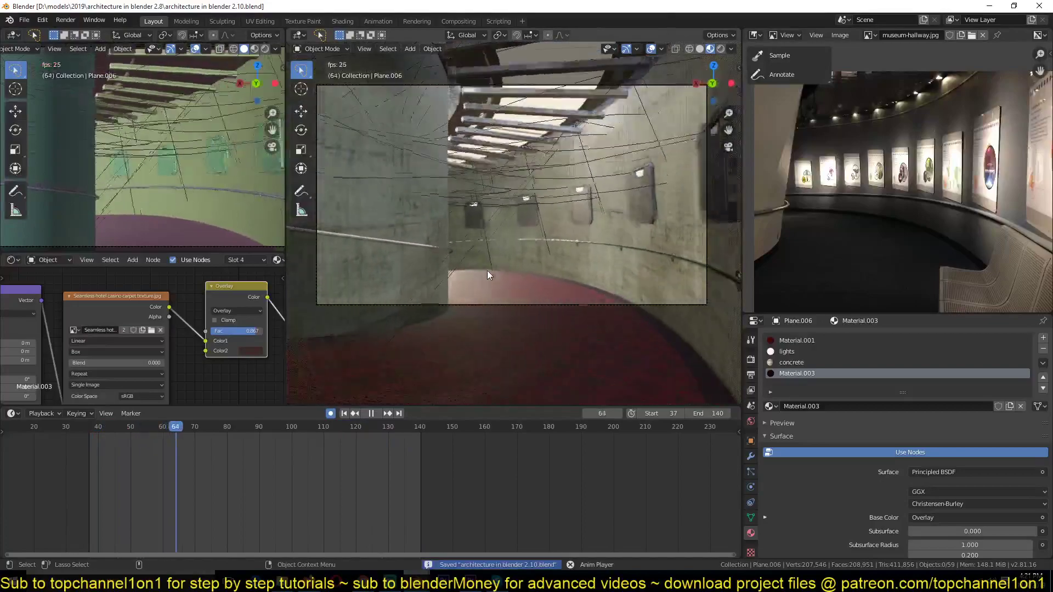
{"action": "key", "text": "space"}
{"action": "key", "text": "ctrl+s"}
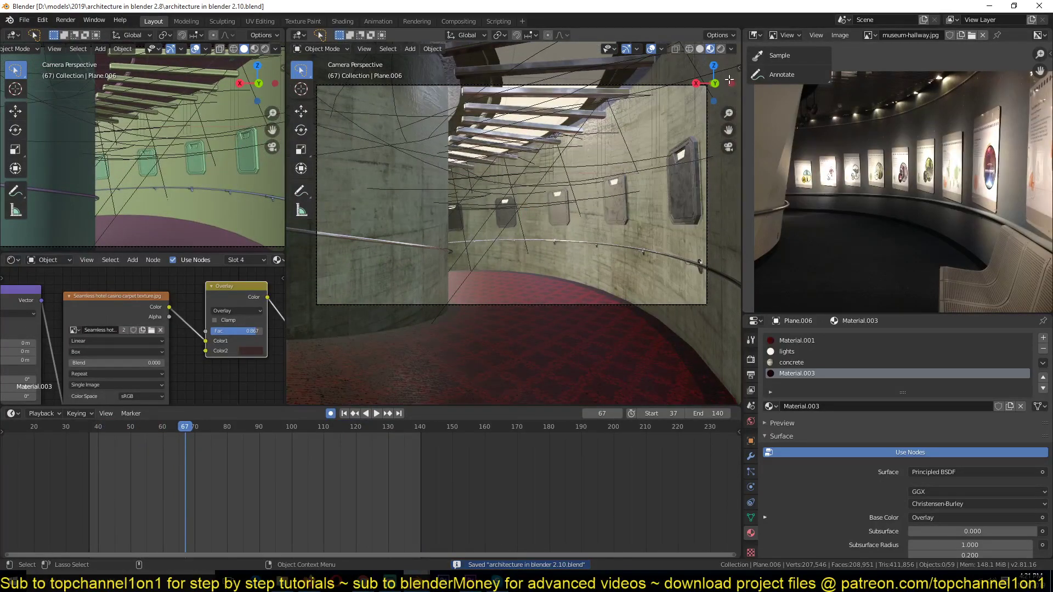
- Switch the large camera view to Rendered shading with its overlays hidden, and save the file
{"action": "left_click", "coordinate": [720, 50]}
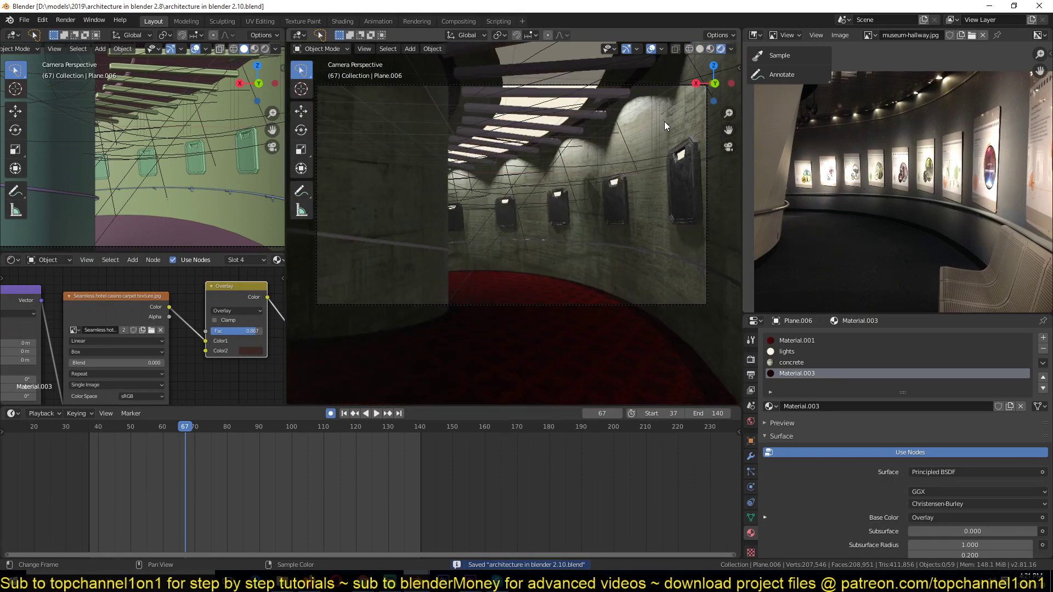
{"action": "left_click", "coordinate": [652, 49]}
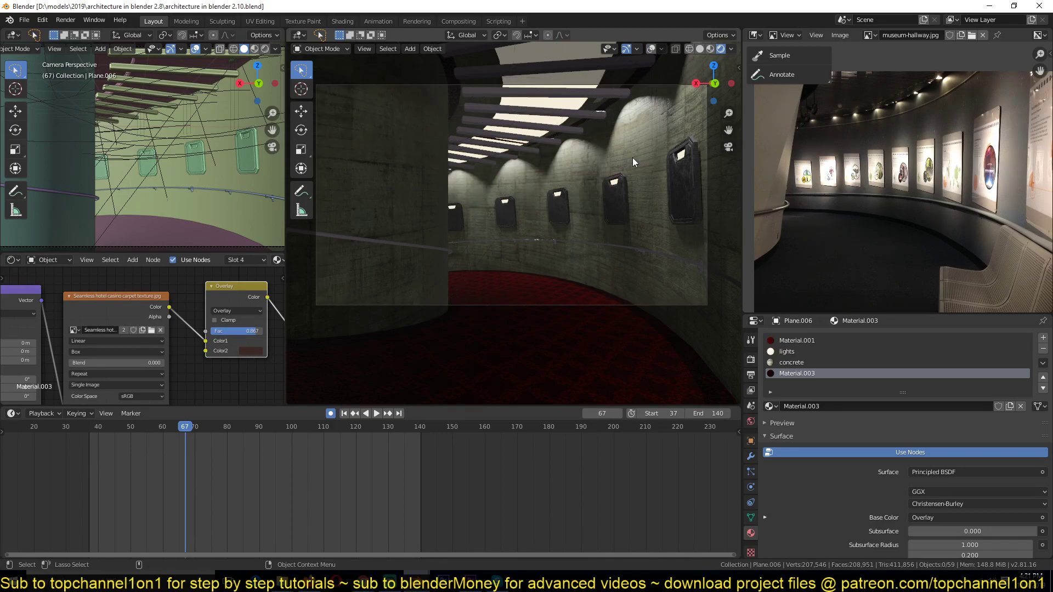
{"action": "key", "text": "ctrl+s"}
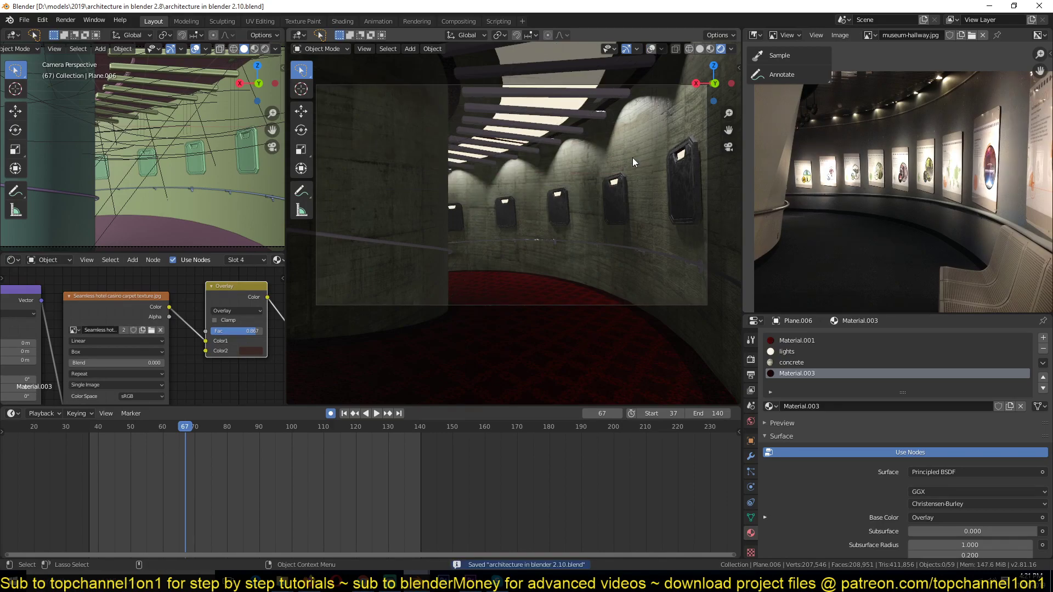
- Select the wall panels, remove their lights material slot, and save the file
{"action": "left_click", "coordinate": [693, 182]}
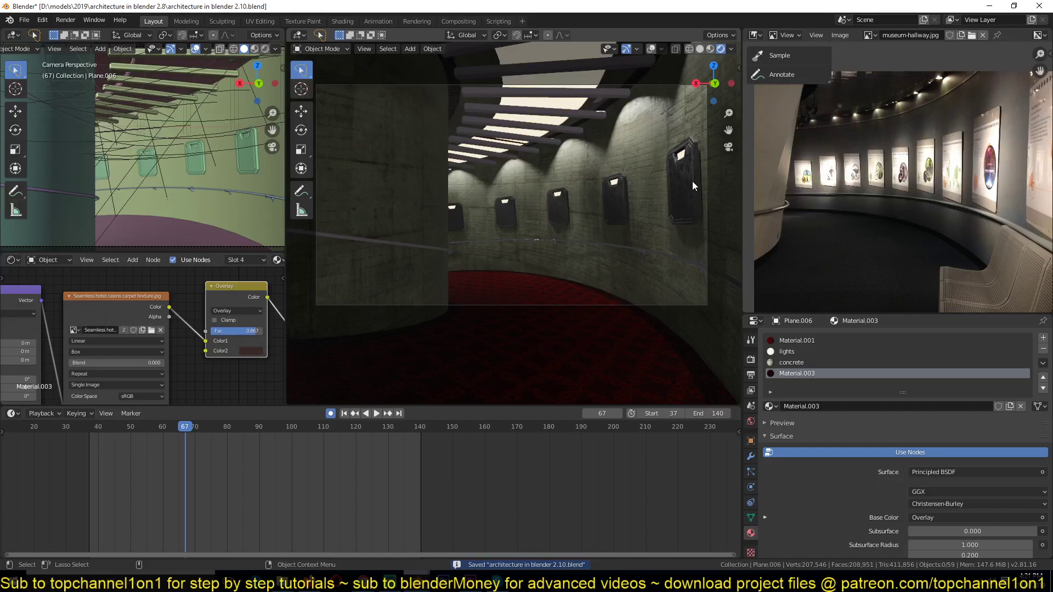
{"action": "left_click", "coordinate": [614, 185]}
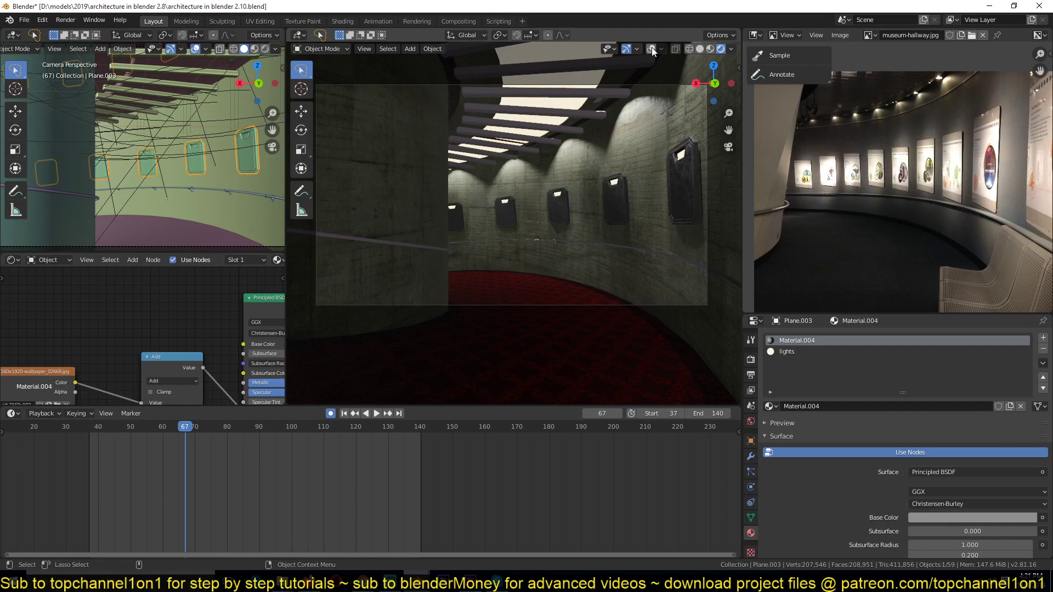
{"action": "key", "text": "Tab"}
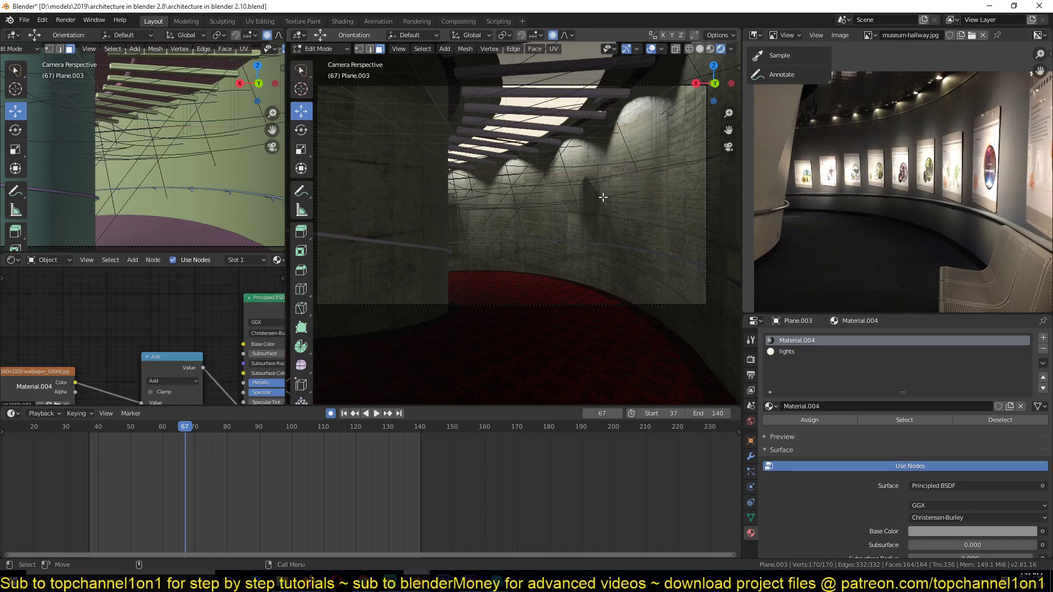
{"action": "key", "text": "Tab"}
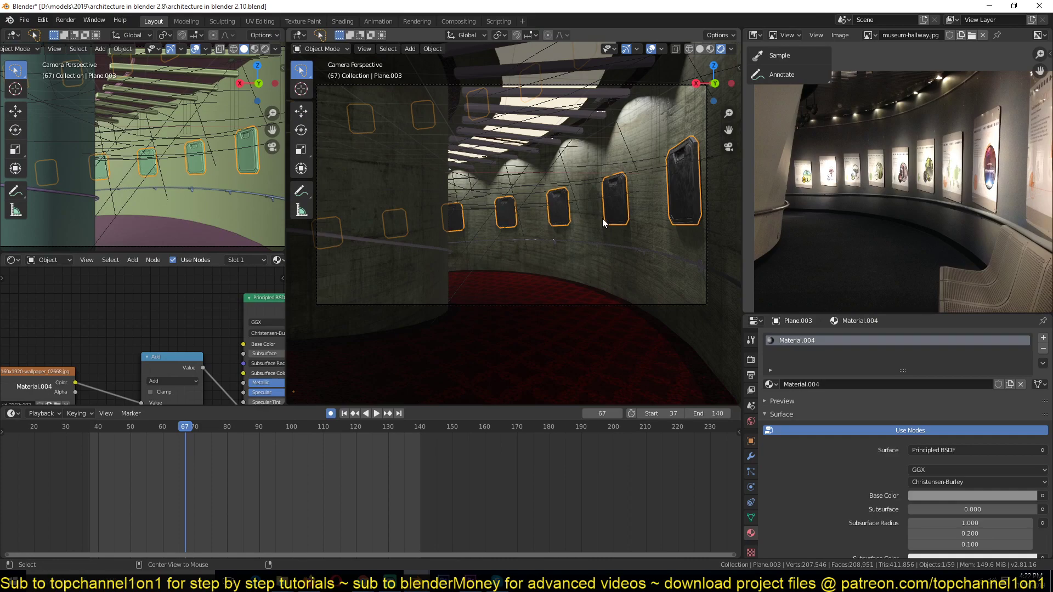
{"action": "left_click", "coordinate": [601, 219]}
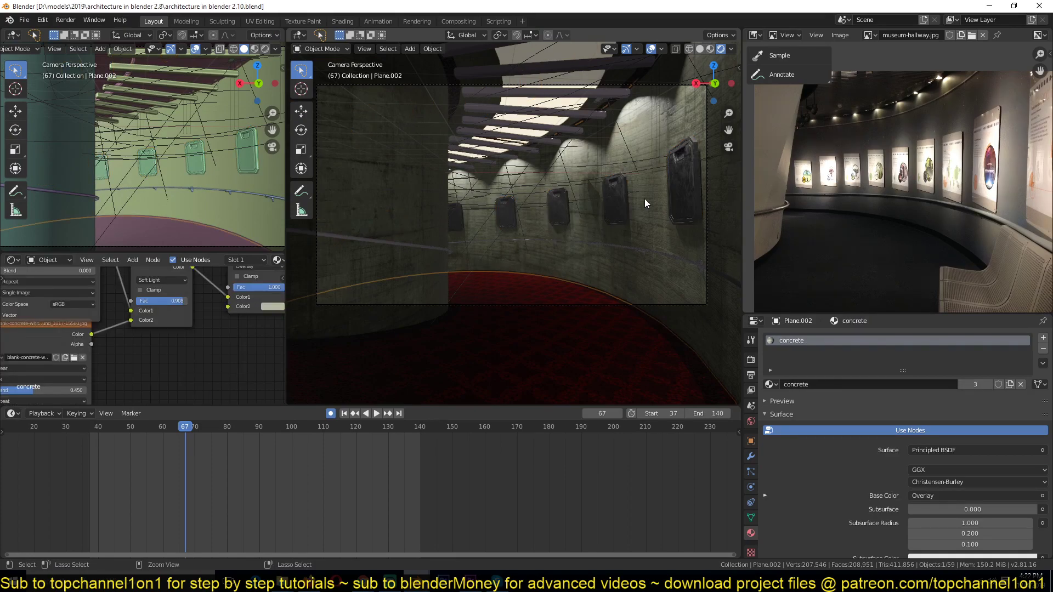
{"action": "key", "text": "ctrl+s"}
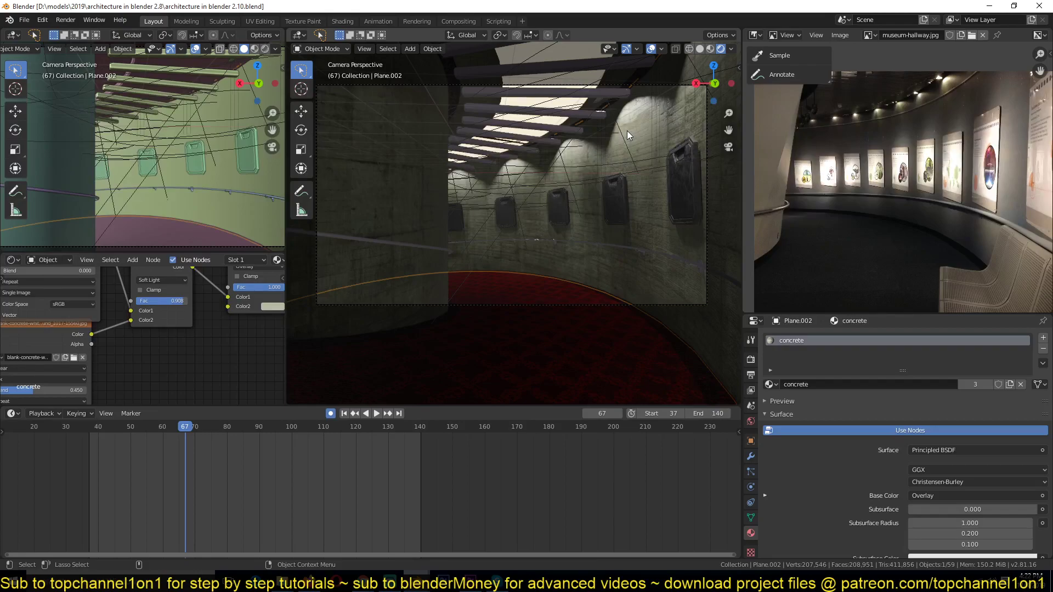
{"action": "left_click", "coordinate": [583, 114]}
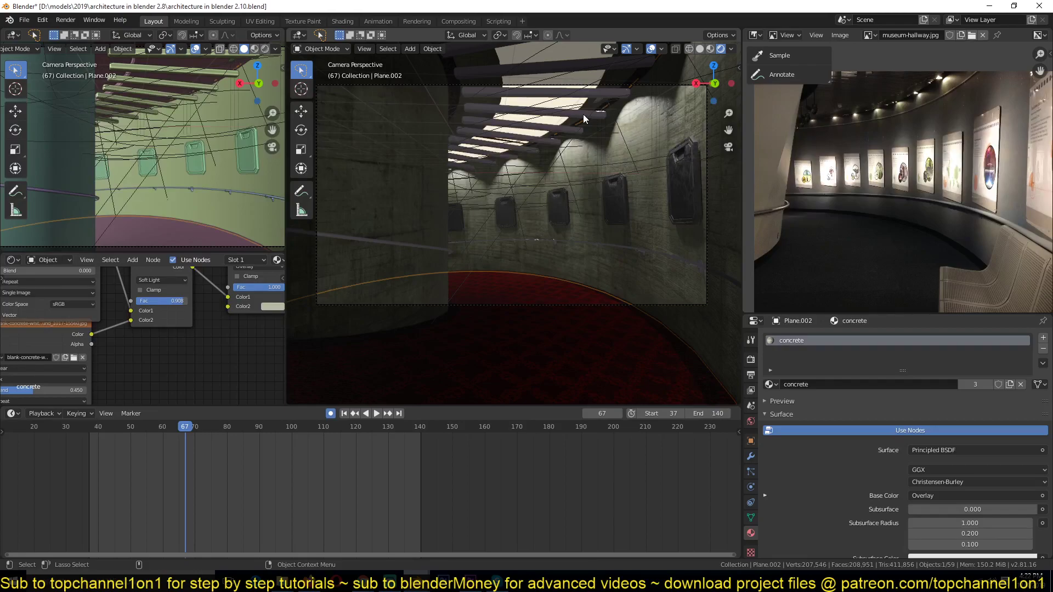
{"action": "left_click", "coordinate": [583, 114]}
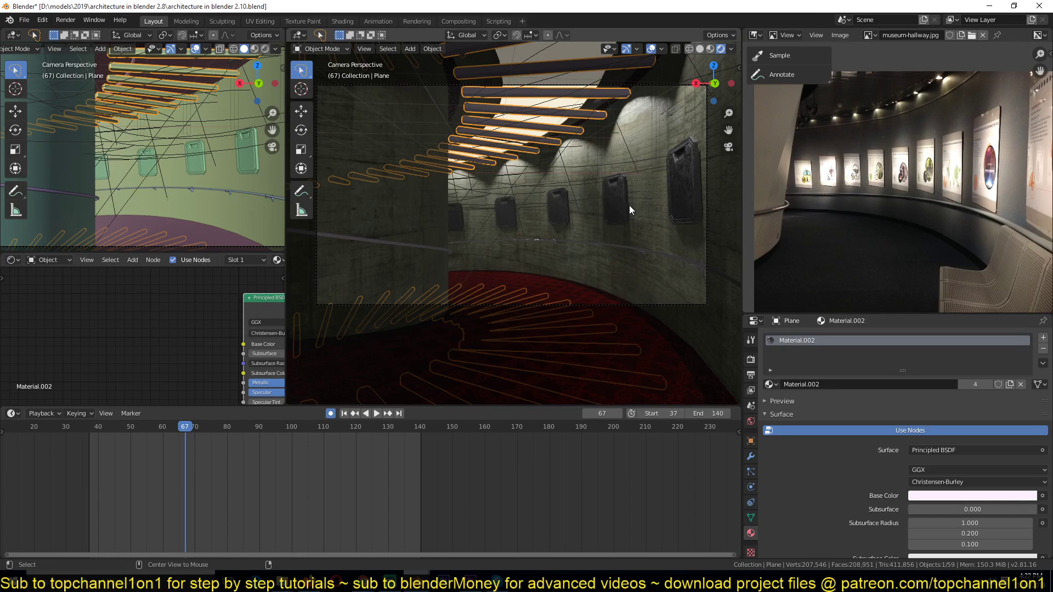
{"action": "key", "text": "ctrl+z"}
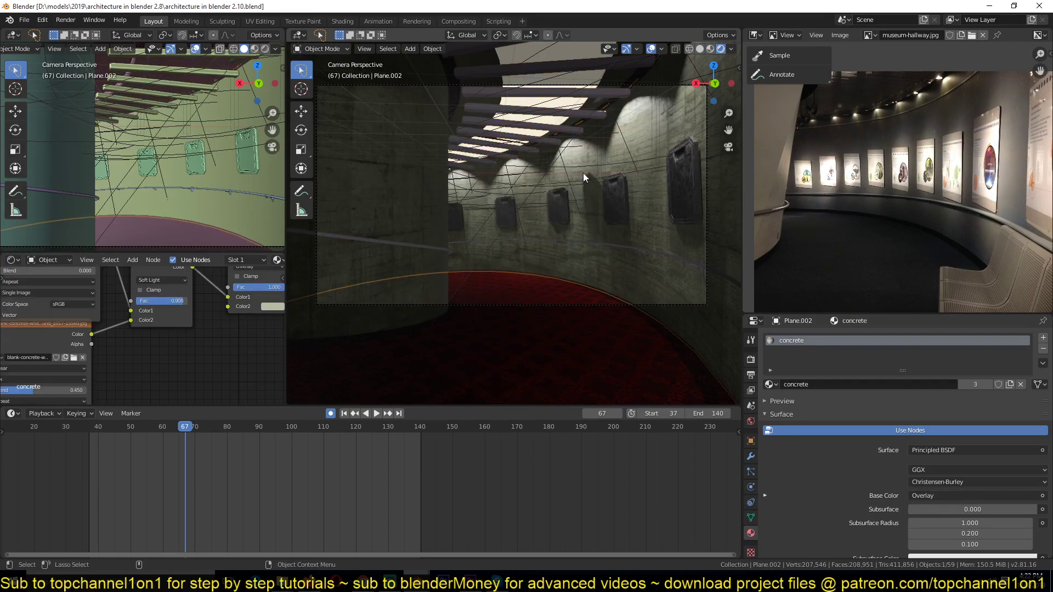
- Save the file and assign an Environment Texture to the world's background color
{"action": "key", "text": "ctrl+s"}
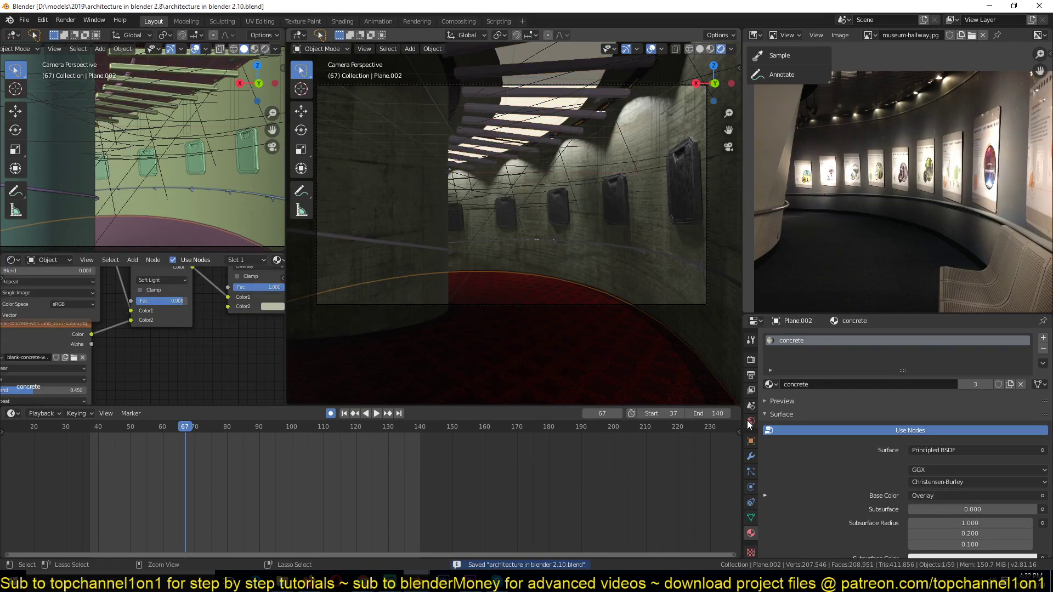
{"action": "left_click", "coordinate": [750, 422]}
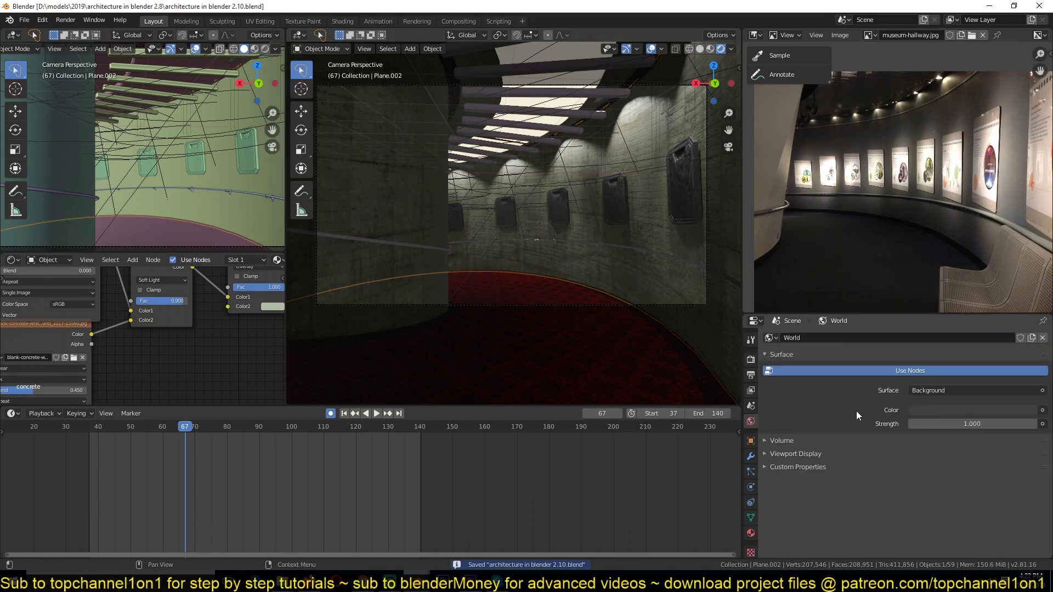
{"action": "left_click", "coordinate": [1042, 410]}
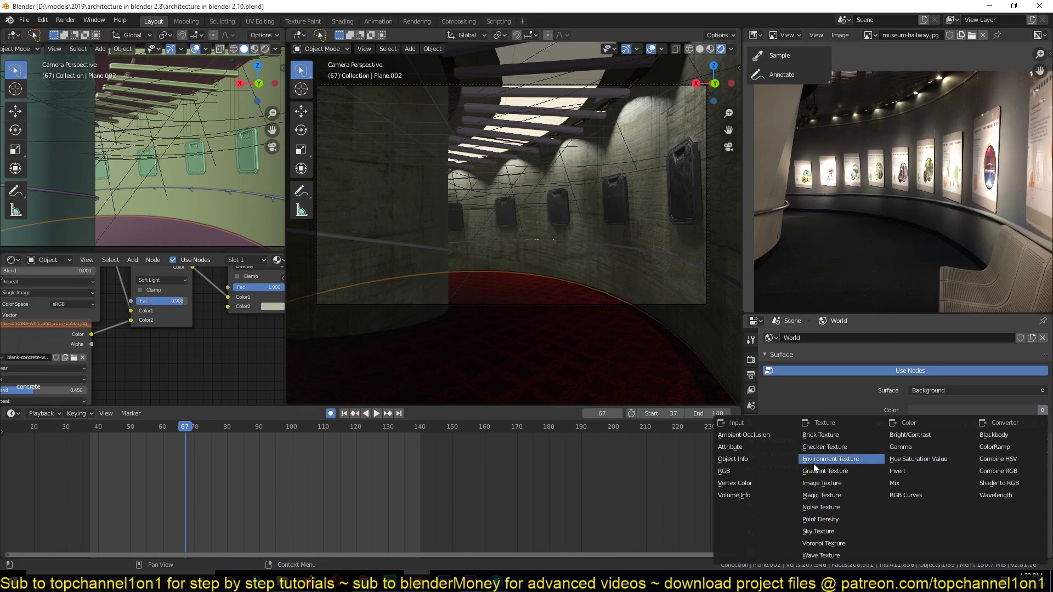
{"action": "left_click", "coordinate": [858, 467]}
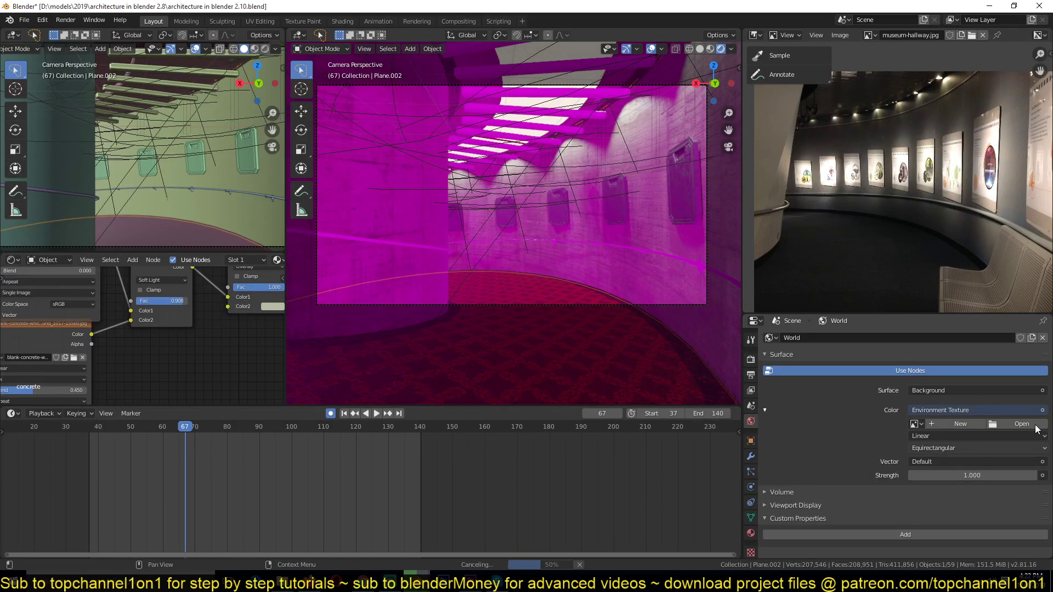
- Start loading an image for the world's environment texture and browse to the D:\textures folder
{"action": "left_click", "coordinate": [1006, 428]}
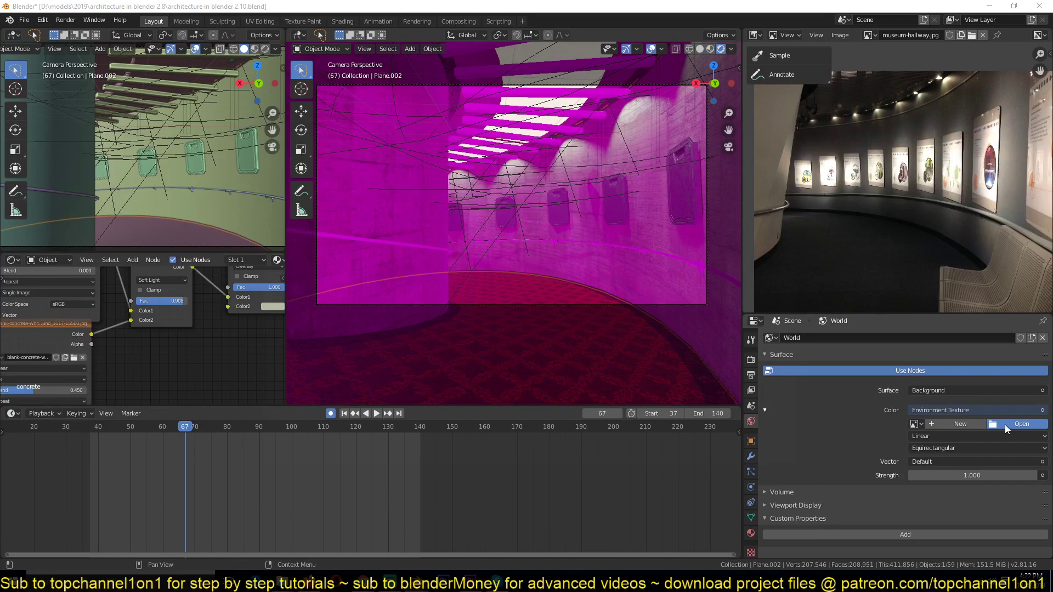
{"action": "left_click", "coordinate": [290, 411]}
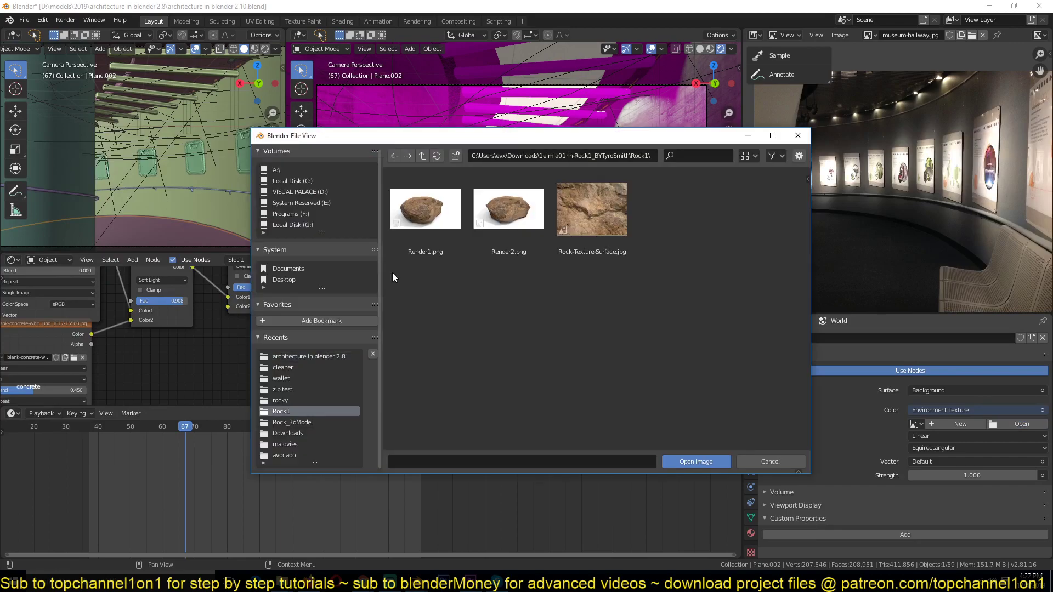
{"action": "left_click", "coordinate": [423, 156]}
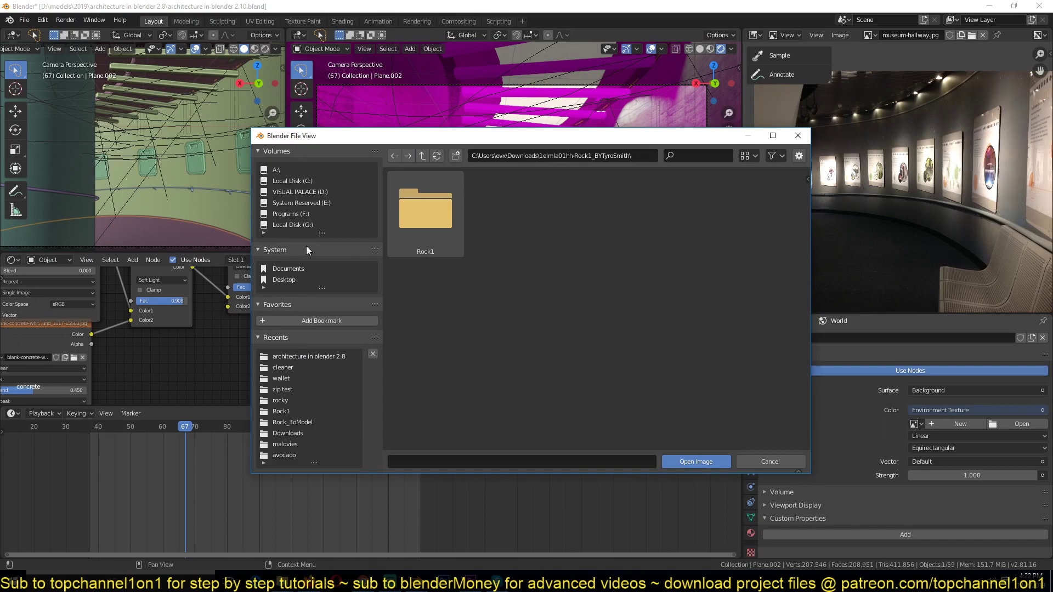
{"action": "left_click", "coordinate": [310, 193]}
{"action": "scroll", "coordinate": [492, 357], "scroll_direction": "down", "scroll_amount": 2}
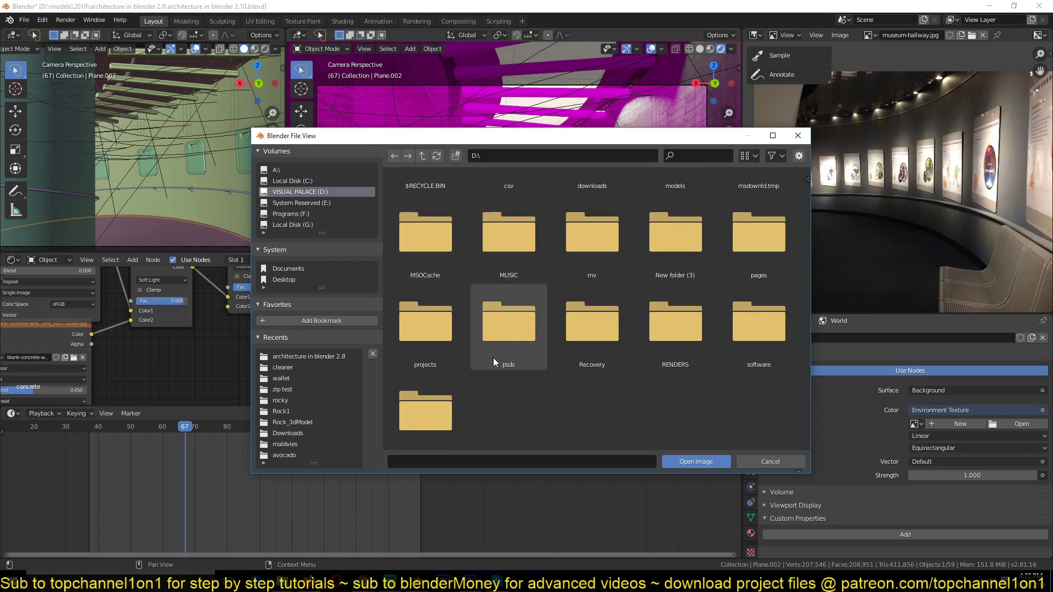
{"action": "scroll", "coordinate": [692, 363], "scroll_direction": "up", "scroll_amount": 2}
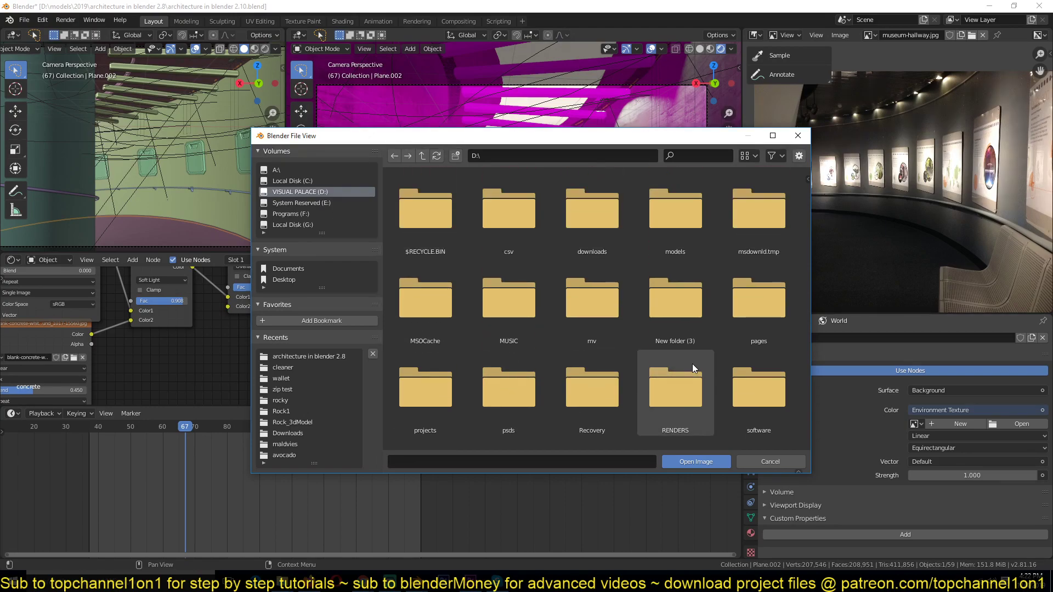
{"action": "scroll", "coordinate": [687, 364], "scroll_direction": "down", "scroll_amount": 2}
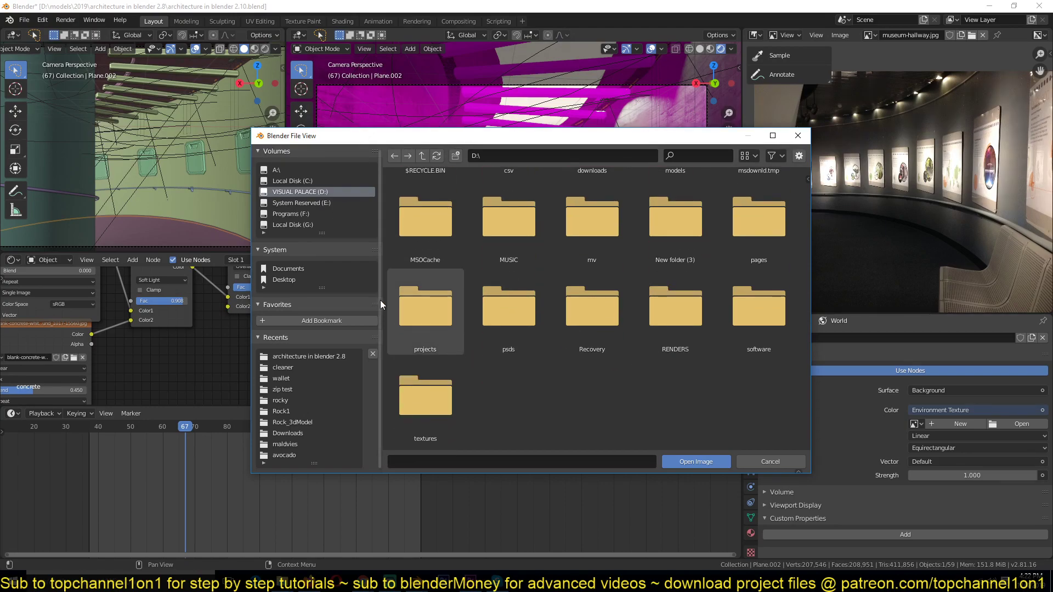
{"action": "double_click", "coordinate": [433, 391]}
- Load sunset_fairway_4k.hdr as the world's environment image and save the file
{"action": "scroll", "coordinate": [449, 400], "scroll_direction": "down", "scroll_amount": 2}
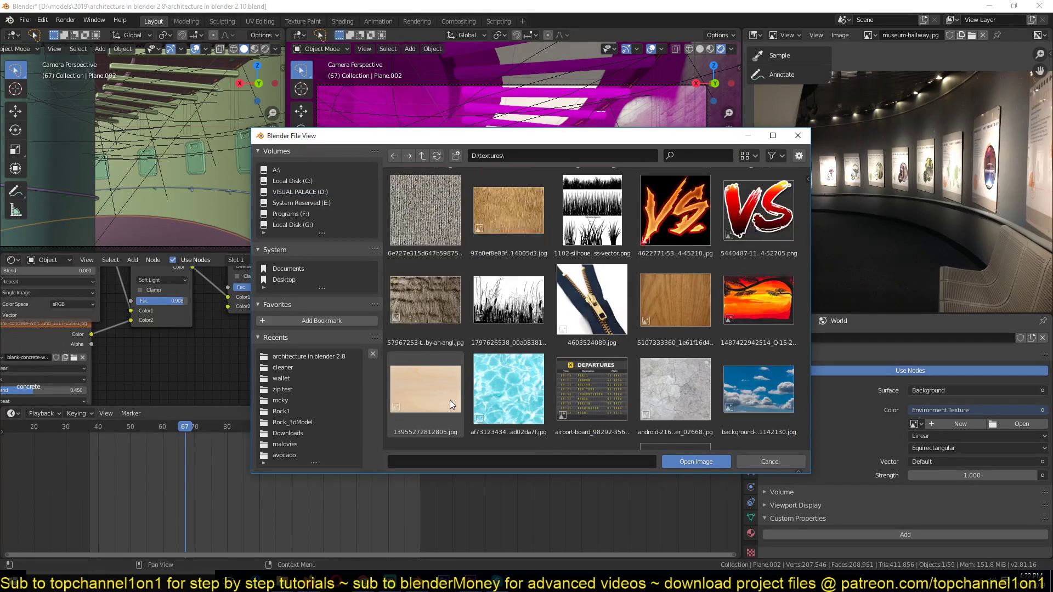
{"action": "scroll", "coordinate": [449, 400], "scroll_direction": "down", "scroll_amount": 8}
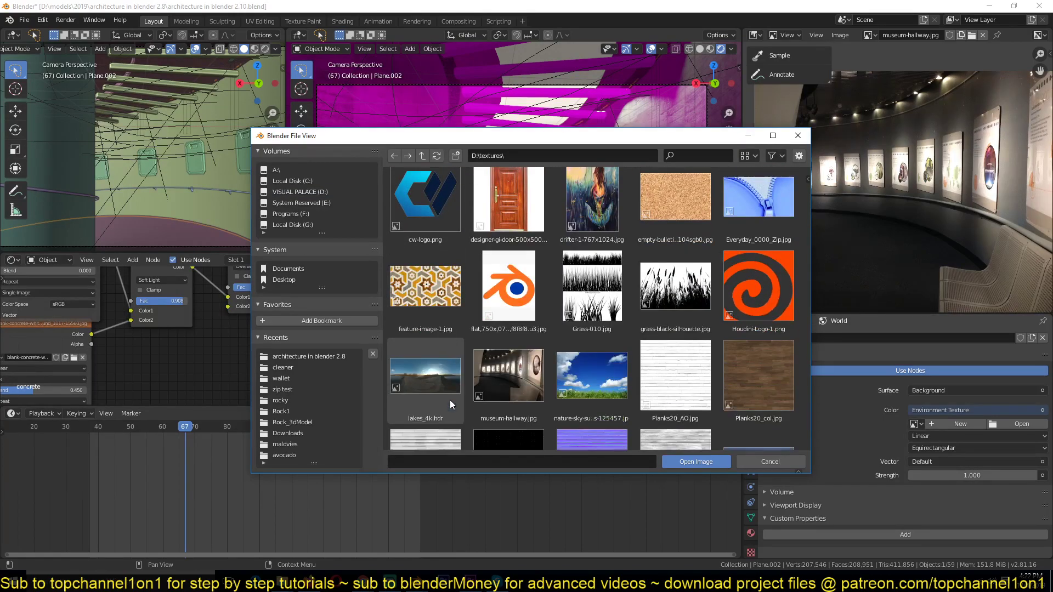
{"action": "scroll", "coordinate": [450, 400], "scroll_direction": "down", "scroll_amount": 8}
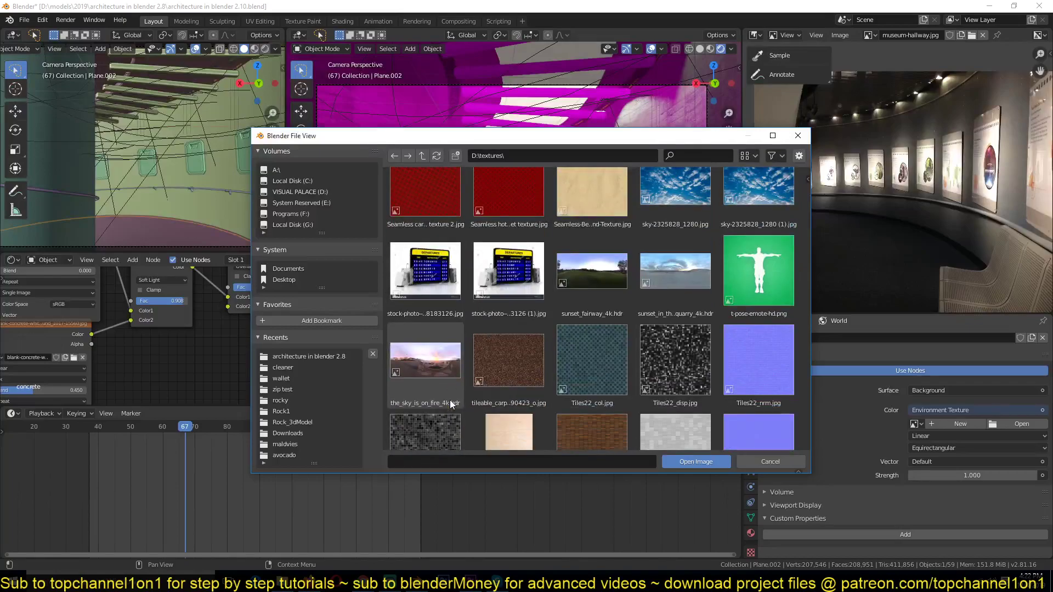
{"action": "scroll", "coordinate": [449, 400], "scroll_direction": "down", "scroll_amount": 3}
{"action": "scroll", "coordinate": [449, 400], "scroll_direction": "up", "scroll_amount": 4}
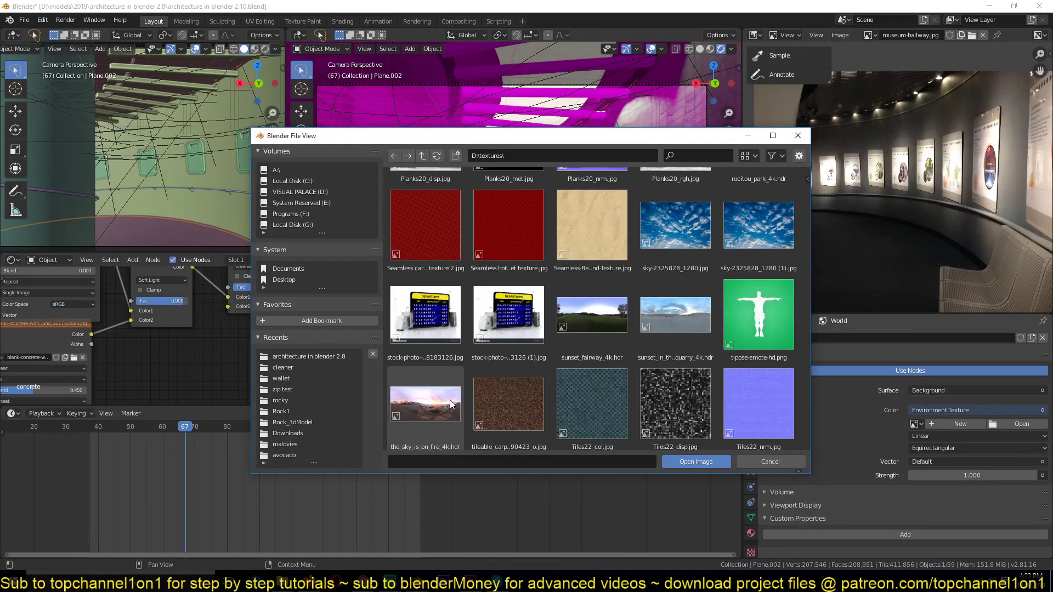
{"action": "left_click", "coordinate": [598, 307]}
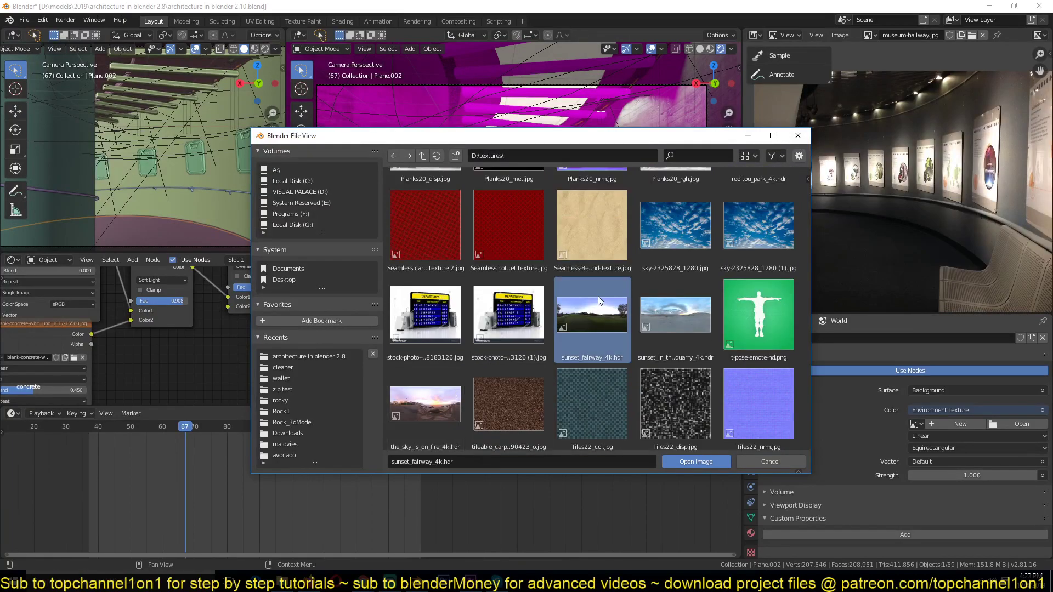
{"action": "left_click", "coordinate": [695, 461]}
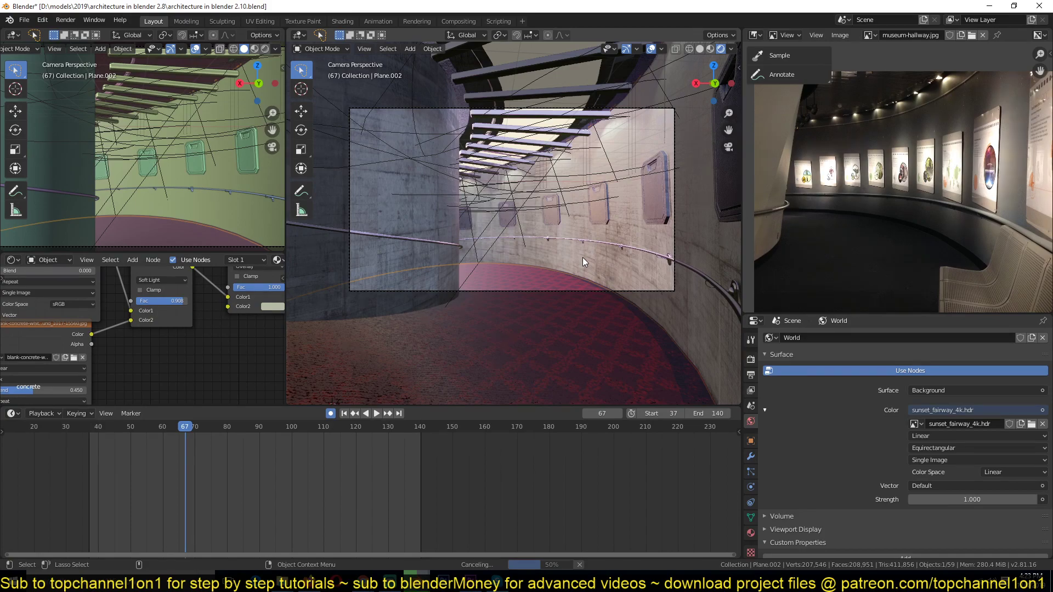
{"action": "scroll", "coordinate": [582, 258], "scroll_direction": "up", "scroll_amount": 2}
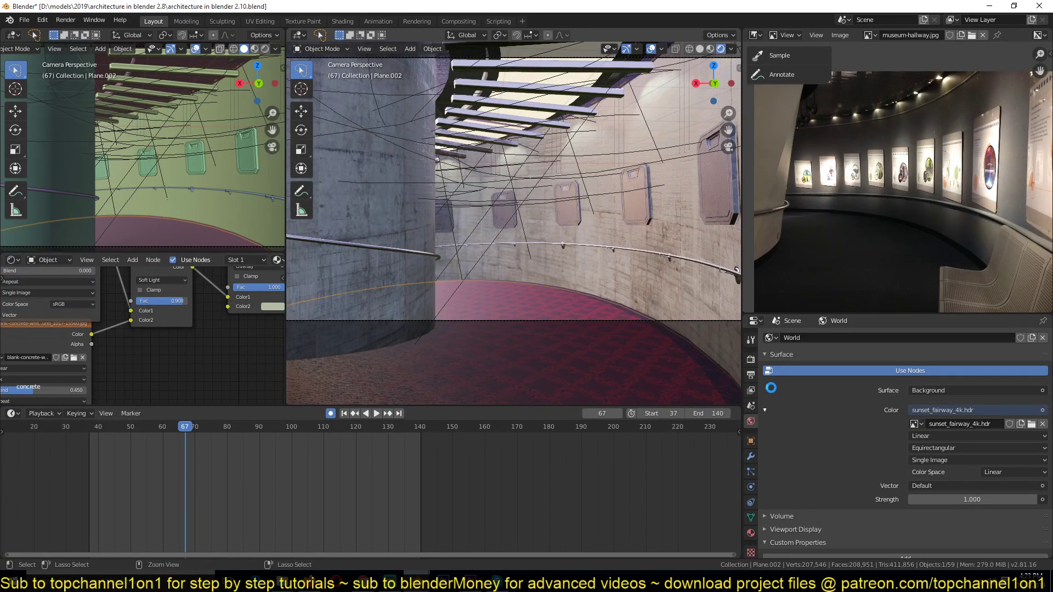
{"action": "key", "text": "ctrl+s"}
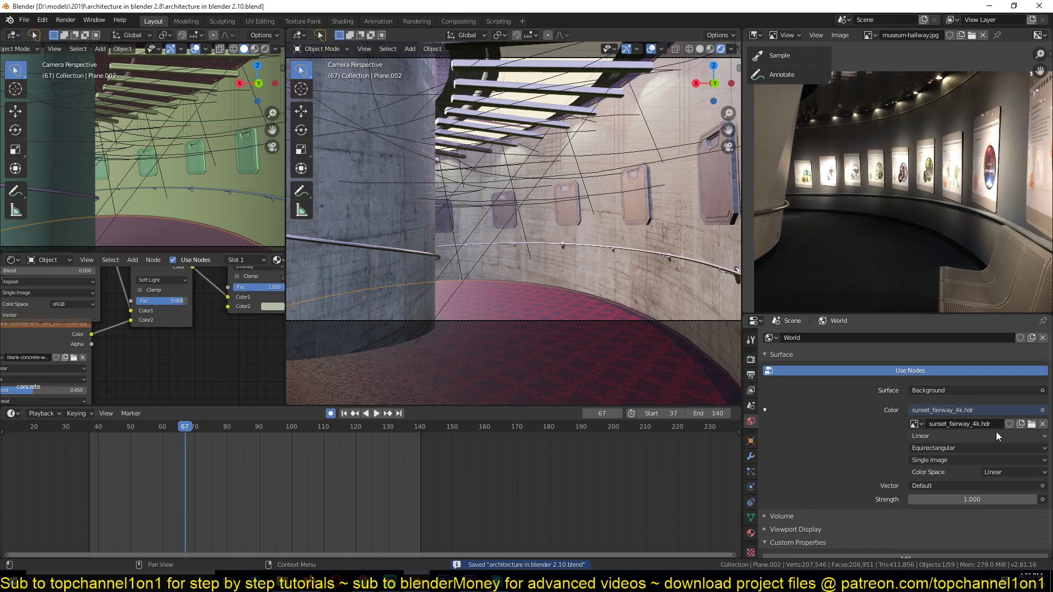
- Set the world background's strength to 0.2 and save the file
{"action": "left_click", "coordinate": [988, 496]}
{"action": "type", "text": ".2"}
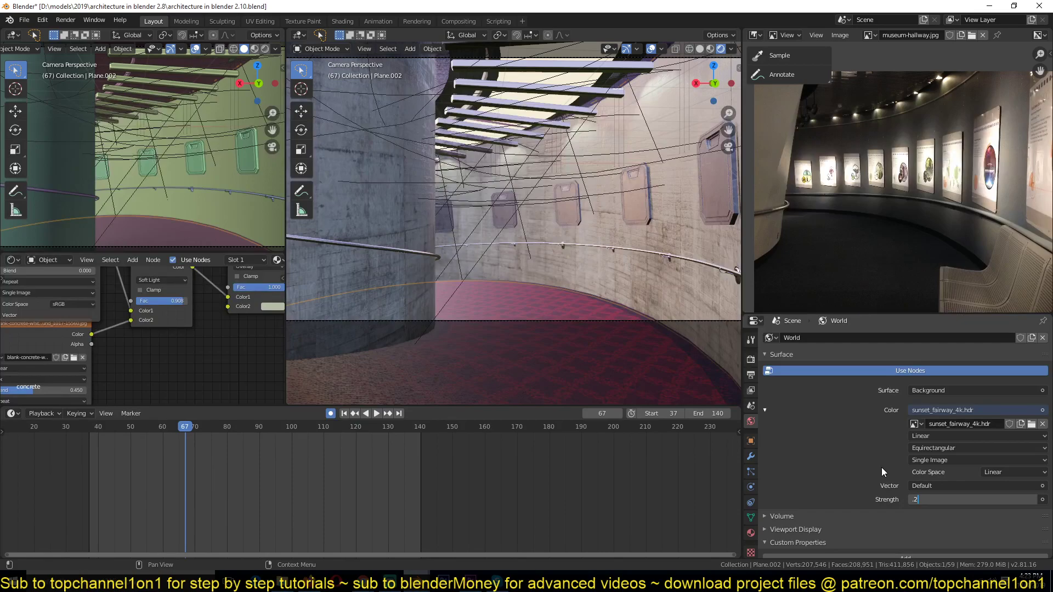
{"action": "key", "text": "Return"}
{"action": "key", "text": "ctrl+s"}
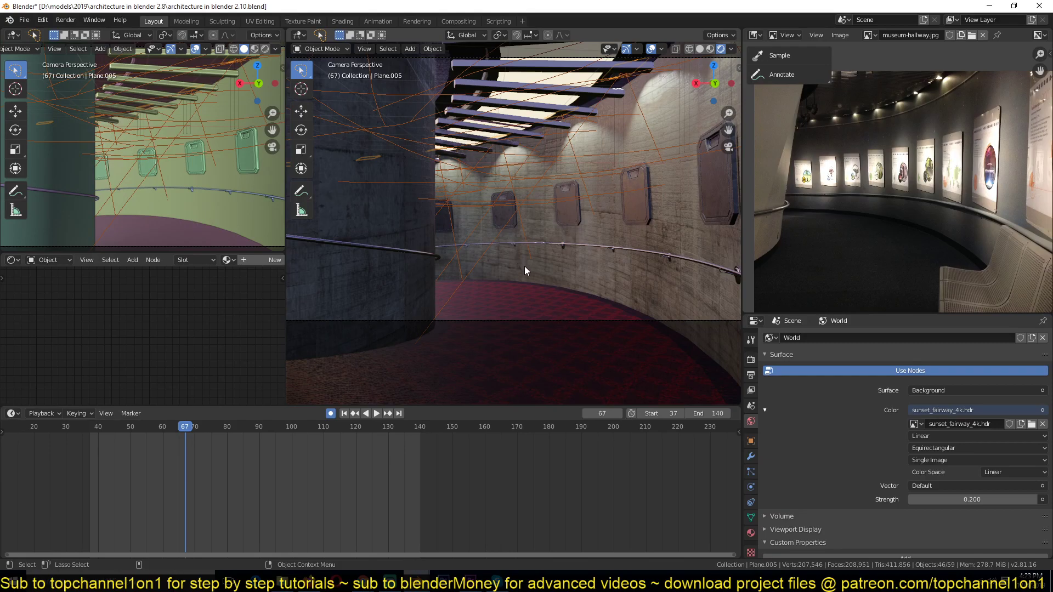
- Switch the large view to wireframe shading outside the camera and deselect all objects
{"action": "key", "text": "z"}
{"action": "left_click", "coordinate": [446, 266]}
{"action": "scroll", "coordinate": [451, 281], "scroll_direction": "down", "scroll_amount": 3}
{"action": "mouse_move", "coordinate": [450, 281]}
{"action": "middle_mouse_down", "text": "shift"}
{"action": "mouse_move", "coordinate": [521, 141]}
{"action": "mouse_move", "coordinate": [507, 268]}
{"action": "mouse_move", "coordinate": [472, 287]}
{"action": "mouse_move", "coordinate": [522, 228]}
{"action": "mouse_move", "coordinate": [521, 184]}
{"action": "mouse_move", "coordinate": [475, 239]}
{"action": "mouse_move", "coordinate": [488, 278]}
{"action": "mouse_move", "coordinate": [516, 304]}
{"action": "mouse_move", "coordinate": [489, 251]}
{"action": "mouse_move", "coordinate": [548, 271]}
{"action": "mouse_move", "coordinate": [684, 248]}
{"action": "mouse_move", "coordinate": [621, 214]}
{"action": "mouse_move", "coordinate": [439, 183]}
{"action": "mouse_move", "coordinate": [415, 196]}
{"action": "mouse_move", "coordinate": [394, 230]}
{"action": "mouse_move", "coordinate": [456, 234]}
{"action": "mouse_move", "coordinate": [449, 311]}
{"action": "mouse_move", "coordinate": [458, 270]}
{"action": "middle_mouse_up", "text": "shift"}
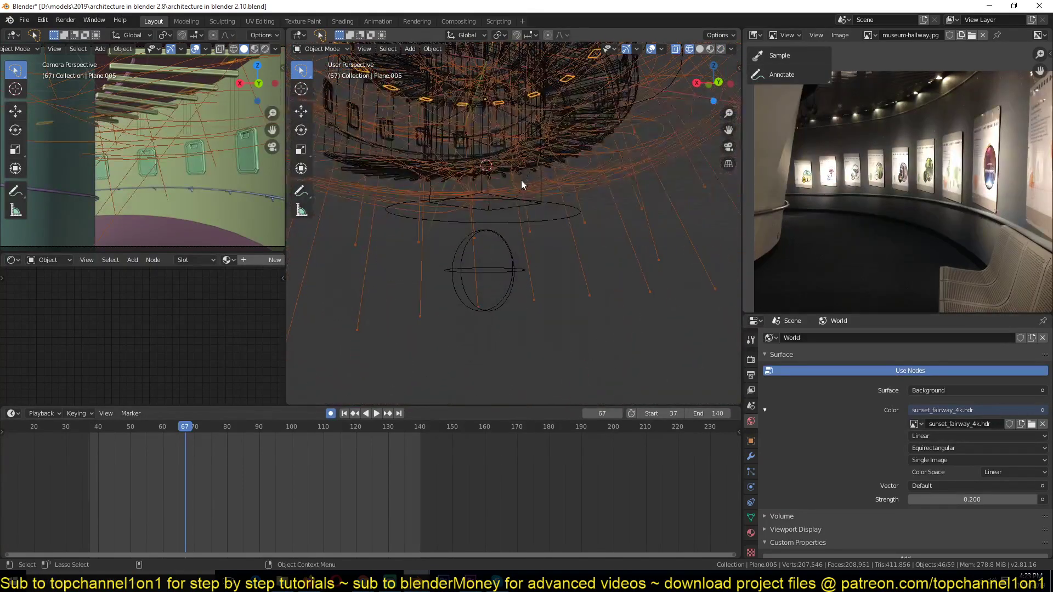
{"action": "key", "text": "alt+a"}
- Select the spot light above the hallway's round central opening and set its power to 150 W
{"action": "scroll", "coordinate": [475, 239], "scroll_direction": "up", "scroll_amount": 3}
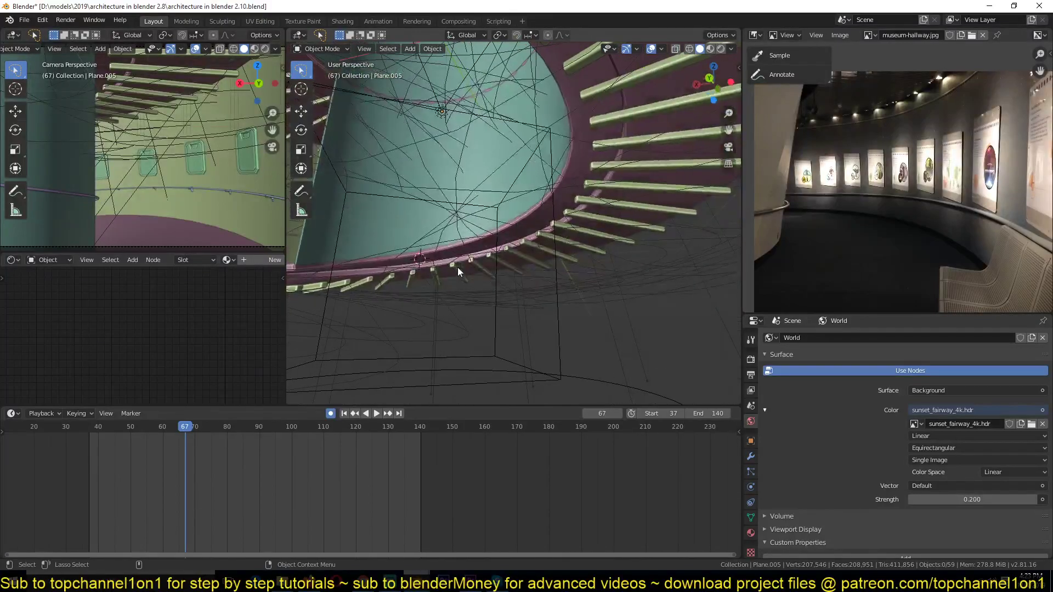
{"action": "left_click", "coordinate": [439, 112]}
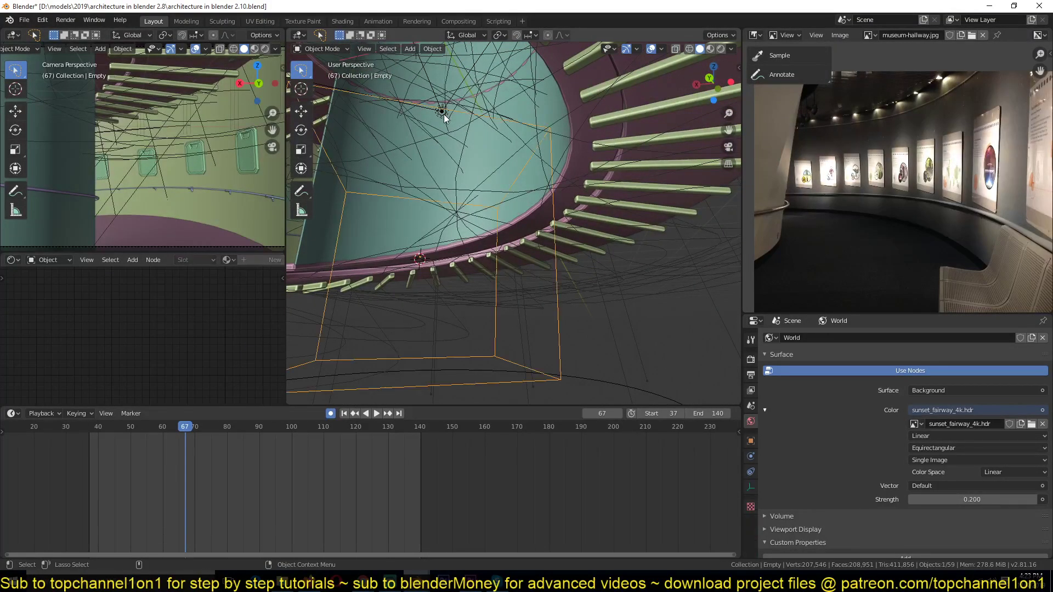
{"action": "middle_click_drag", "start_coordinate": [443, 114], "coordinate": [576, 252]}
{"action": "left_click", "coordinate": [505, 188]}
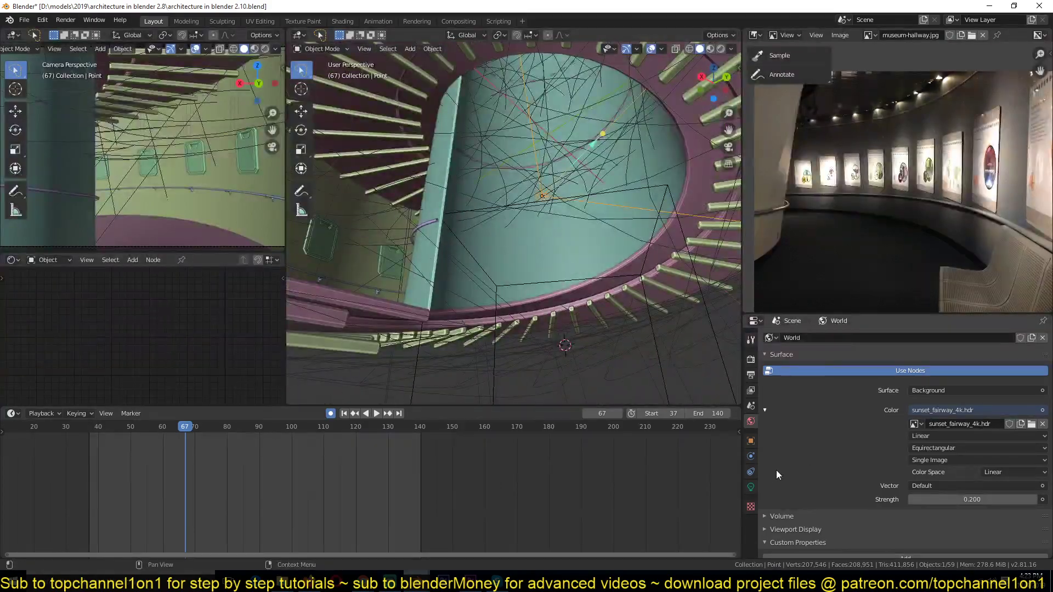
{"action": "left_click", "coordinate": [750, 486]}
{"action": "double_click", "coordinate": [954, 410]}
{"action": "type", "text": "50"}
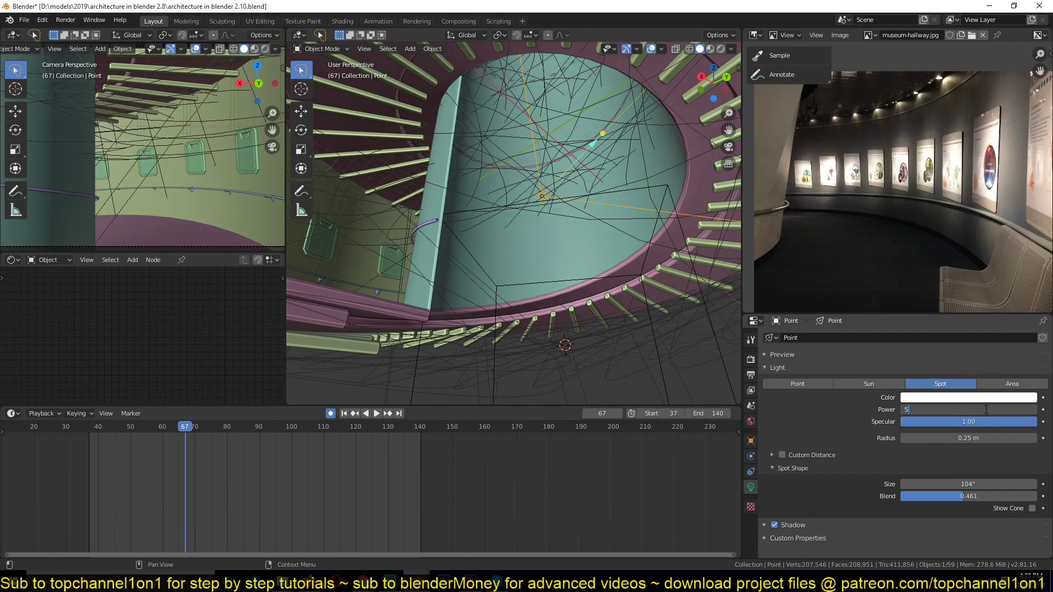
{"action": "key", "text": "BackSpace"}
{"action": "key", "text": "BackSpace"}
{"action": "type", "text": "150"}
{"action": "key", "text": "Return"}
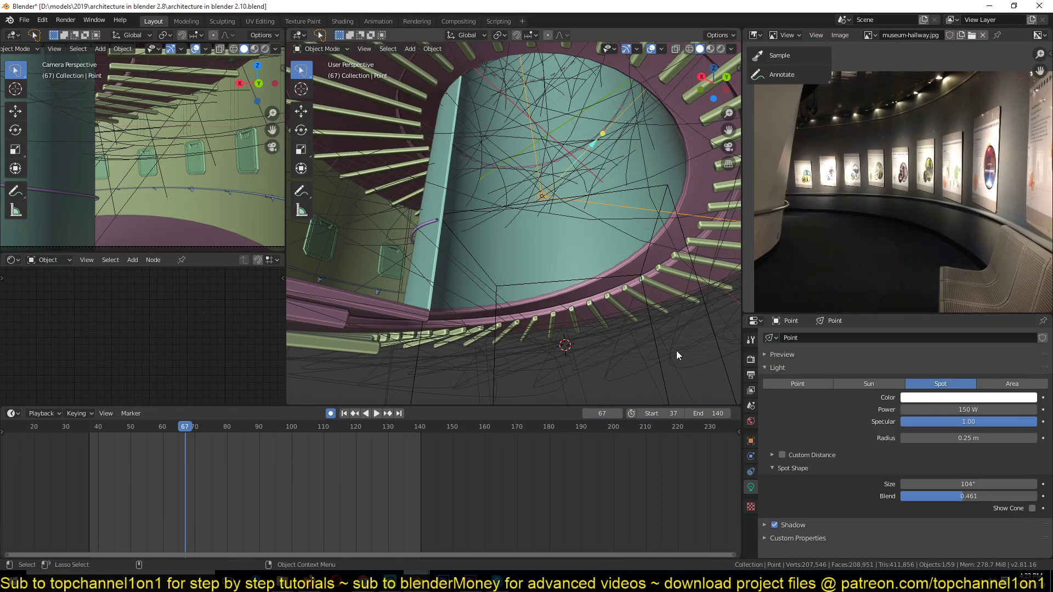
- Return the large view to the camera and save the file
{"action": "key", "text": "KP_0"}
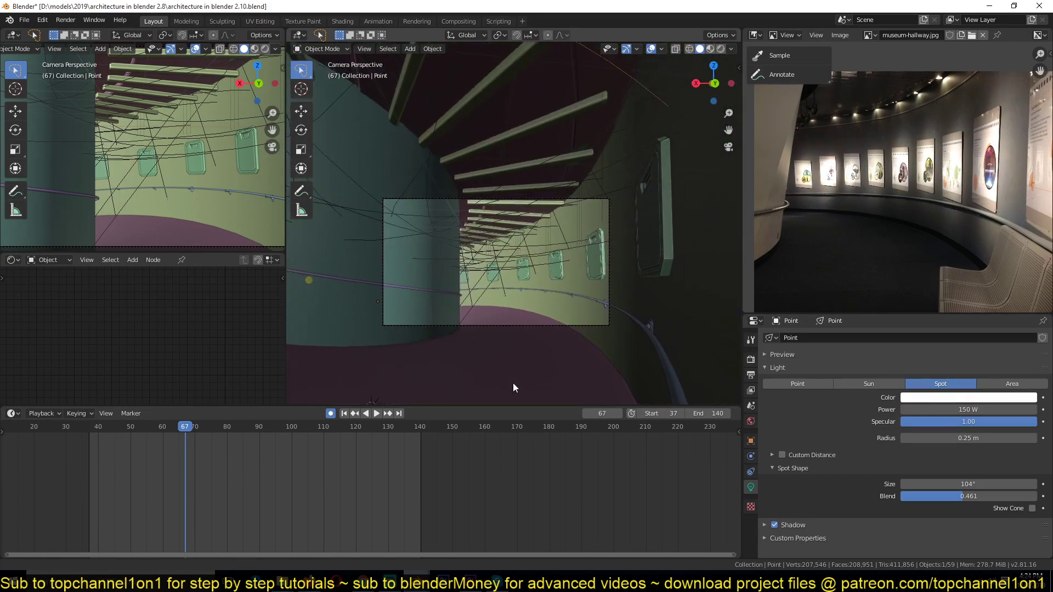
{"action": "key", "text": "ctrl+s"}
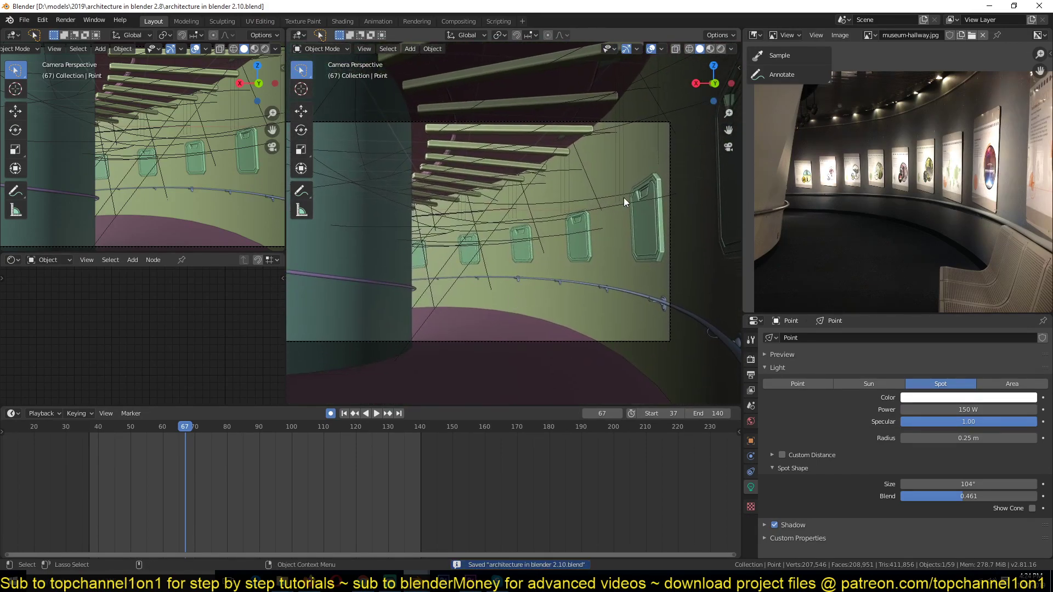
{"action": "scroll", "coordinate": [558, 232], "scroll_direction": "up", "scroll_amount": 1}
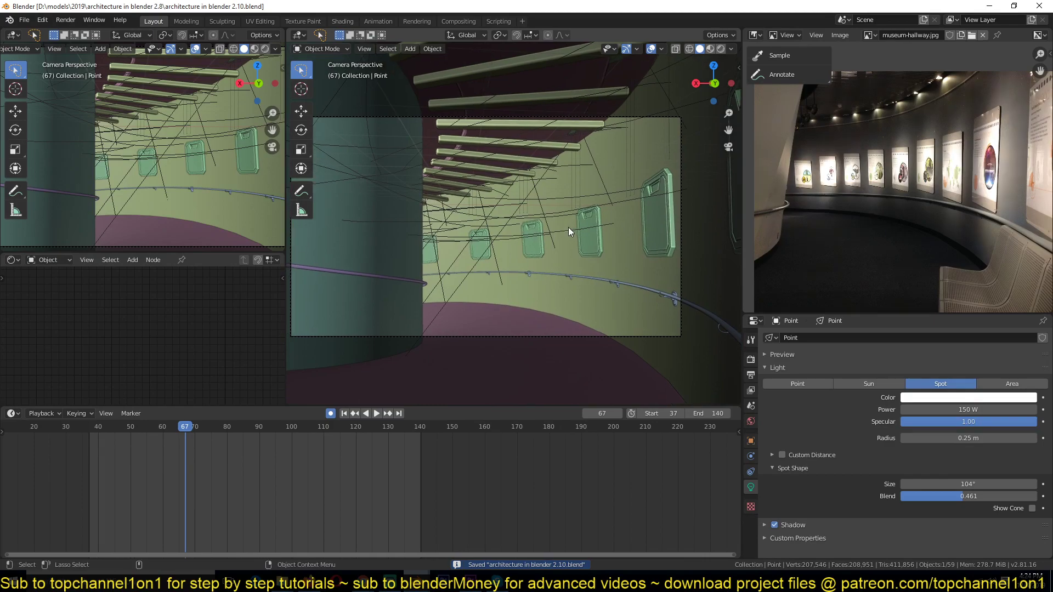
- Darken the Overlay node's Color2 to a dark grey in the curved inner wall's concrete material, and save the file
{"action": "left_click", "coordinate": [372, 255]}
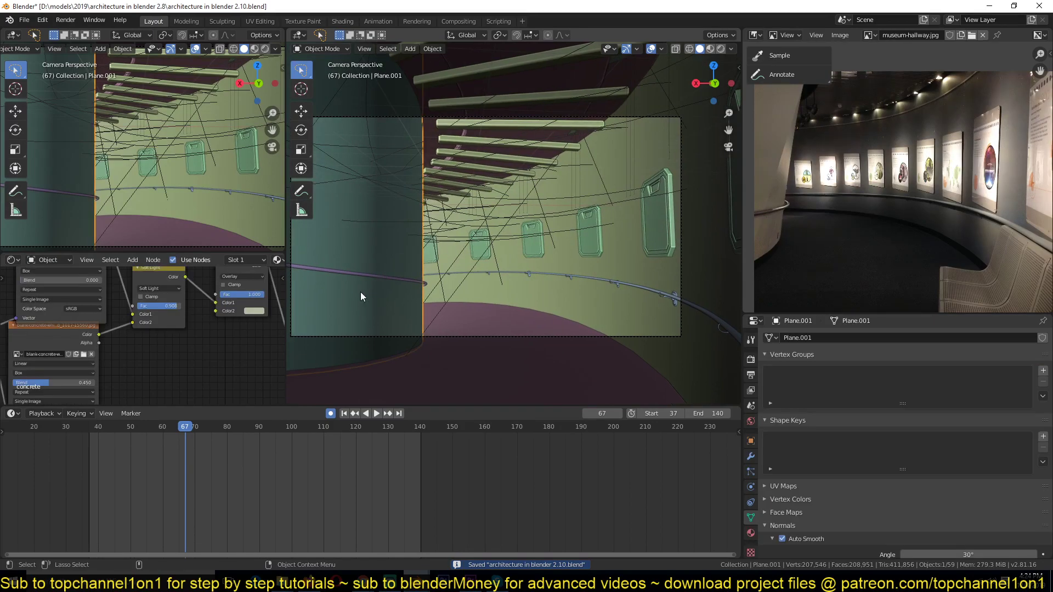
{"action": "middle_click_drag", "start_coordinate": [186, 303], "coordinate": [136, 351]}
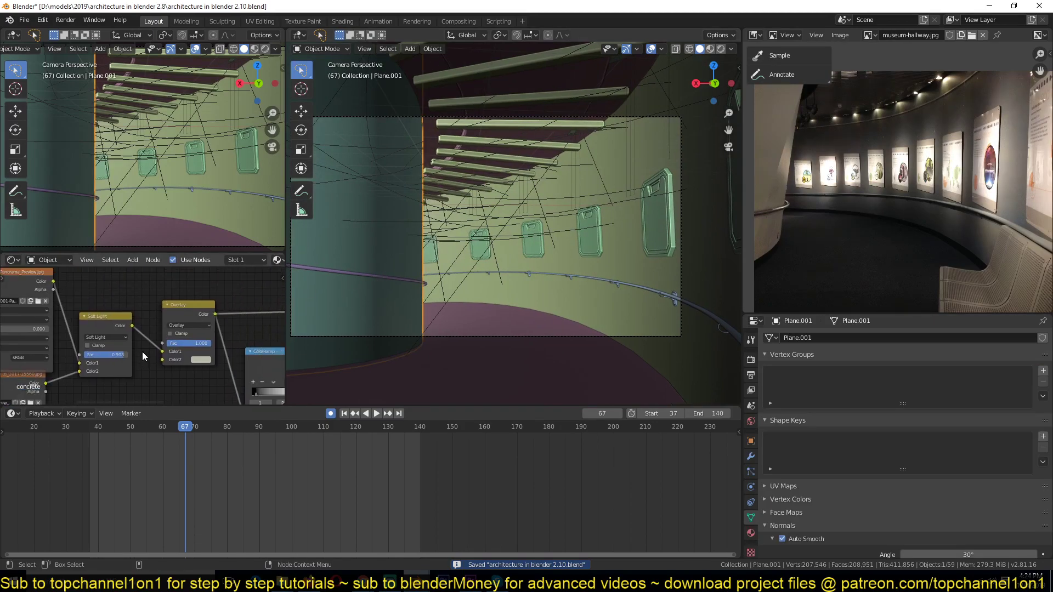
{"action": "scroll", "coordinate": [144, 350], "scroll_direction": "up", "scroll_amount": 3}
{"action": "left_click", "coordinate": [223, 366]}
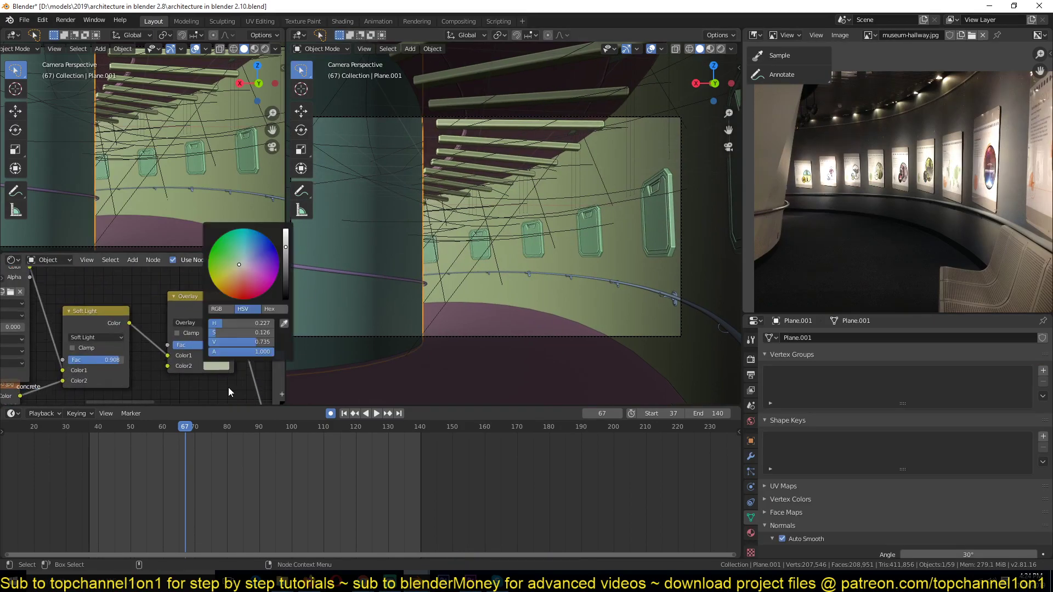
{"action": "scroll", "coordinate": [208, 373], "scroll_direction": "down", "scroll_amount": 3}
{"action": "middle_click_drag", "start_coordinate": [203, 372], "coordinate": [141, 339]}
{"action": "scroll", "coordinate": [146, 347], "scroll_direction": "down", "scroll_amount": 5}
{"action": "scroll", "coordinate": [165, 342], "scroll_direction": "up", "scroll_amount": 3}
{"action": "left_click", "coordinate": [141, 340]}
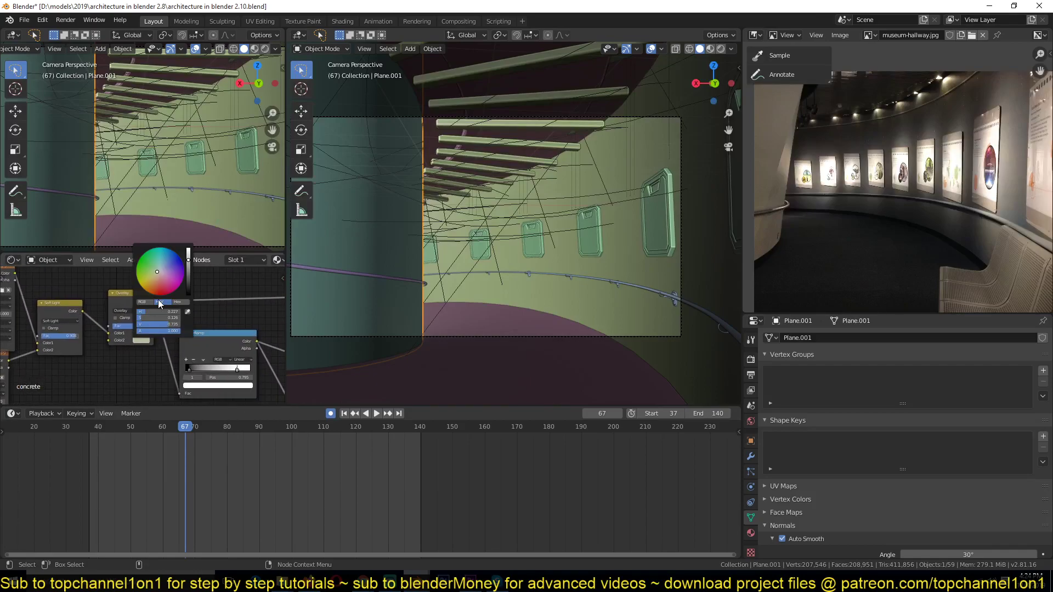
{"action": "left_click", "coordinate": [187, 274]}
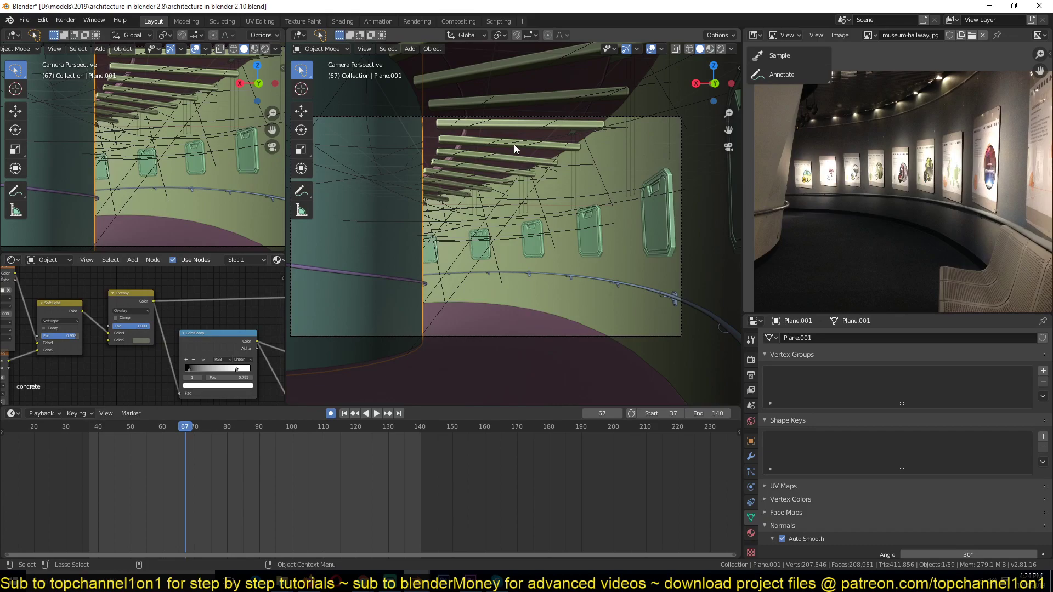
{"action": "key", "text": "ctrl+s"}
- Select the ceiling and floor object, switch the large view to rendered shading, and save the file
{"action": "key", "text": "ctrl+z"}
{"action": "left_click", "coordinate": [584, 83]}
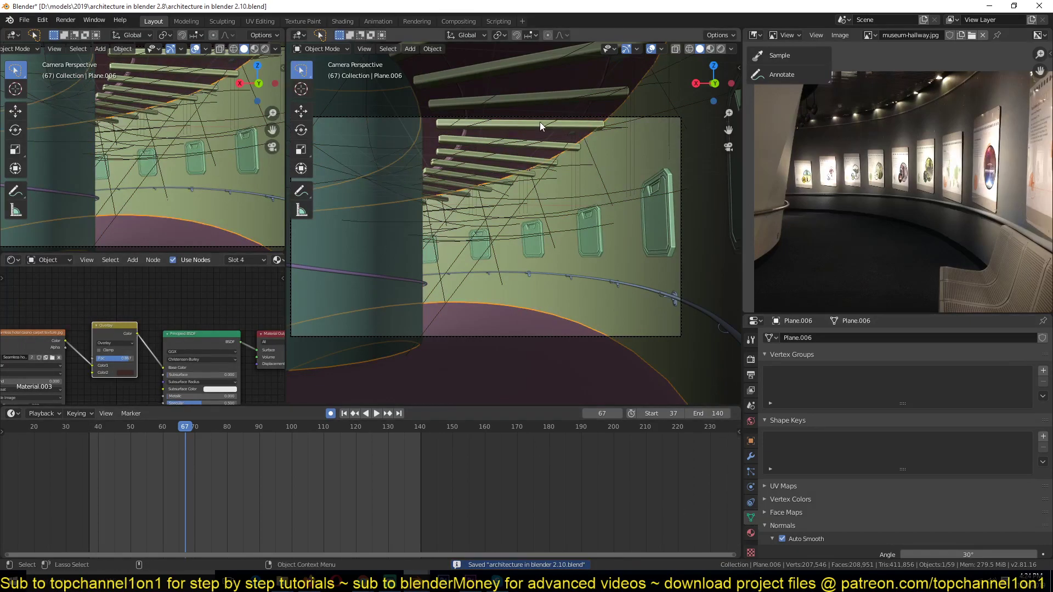
{"action": "left_click", "coordinate": [721, 49]}
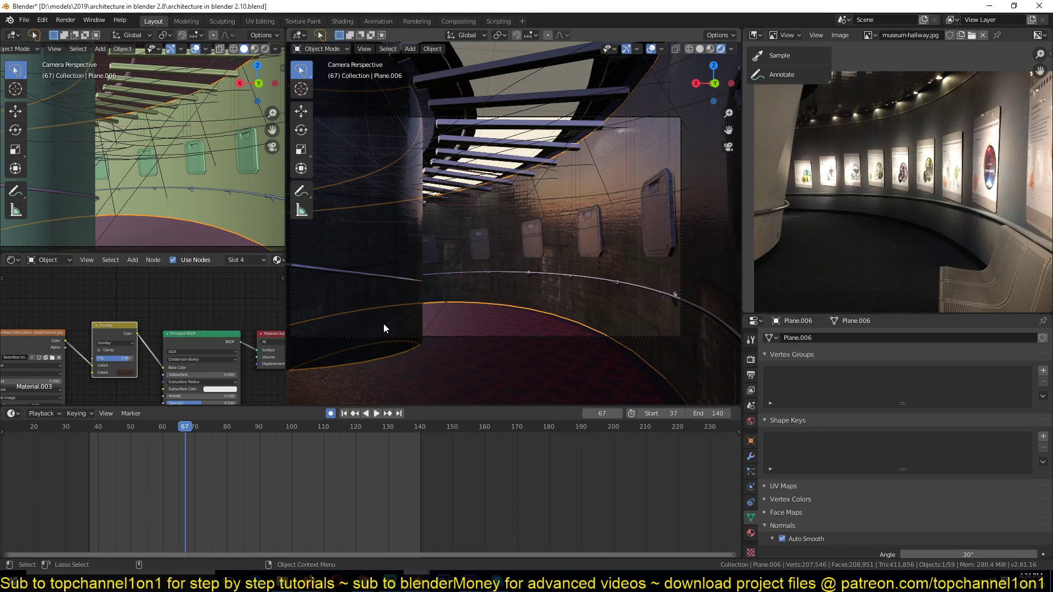
{"action": "middle_click_drag", "start_coordinate": [245, 394], "coordinate": [258, 297]}
{"action": "scroll", "coordinate": [211, 324], "scroll_direction": "up", "scroll_amount": 1}
{"action": "key", "text": "ctrl+s"}
- Make the concrete material slot of the ceiling and floor object active and frame its whole node tree
{"action": "scroll", "coordinate": [176, 322], "scroll_direction": "up", "scroll_amount": 2}
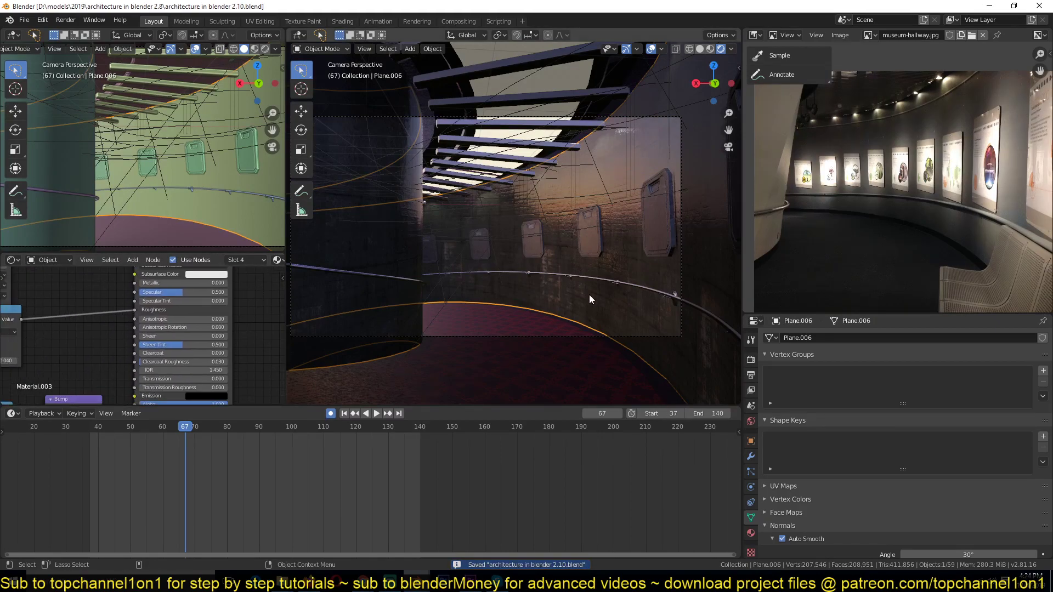
{"action": "middle_click_drag", "start_coordinate": [218, 369], "coordinate": [258, 328]}
{"action": "middle_click_drag", "start_coordinate": [124, 334], "coordinate": [152, 326]}
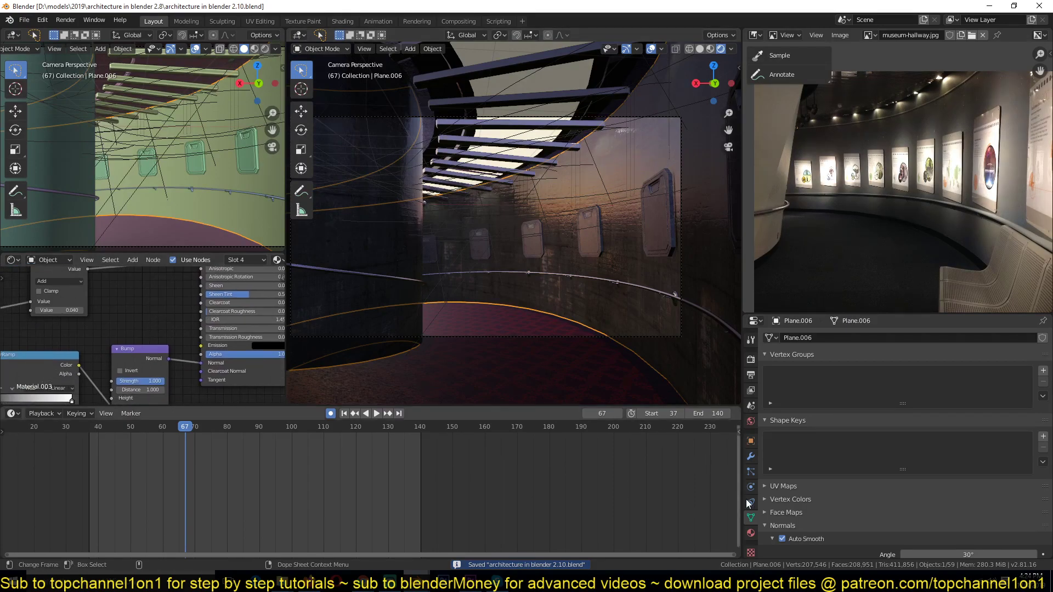
{"action": "left_click", "coordinate": [750, 532]}
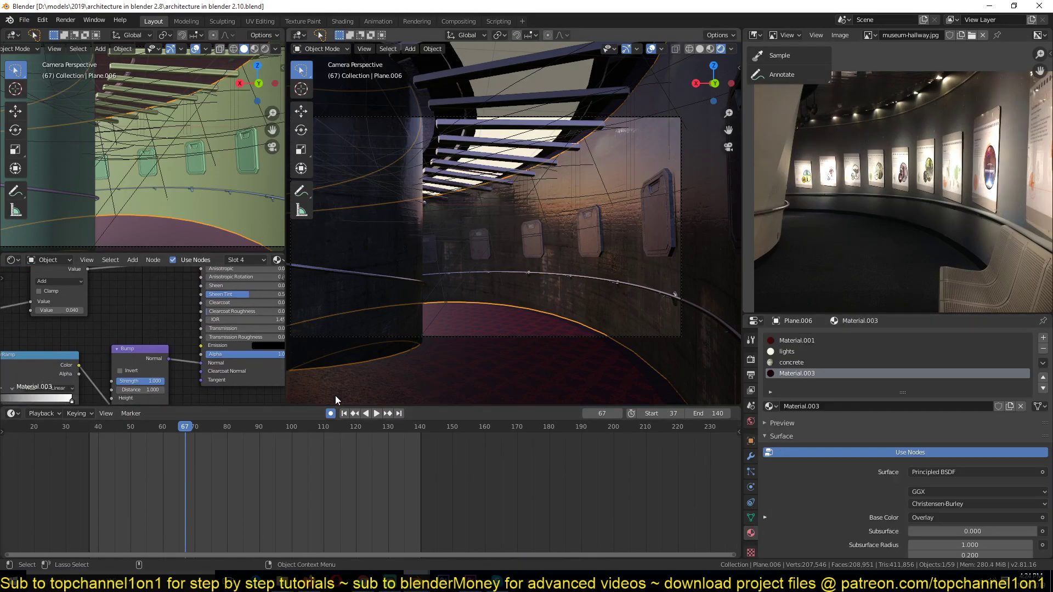
{"action": "middle_click_drag", "start_coordinate": [98, 373], "coordinate": [100, 361]}
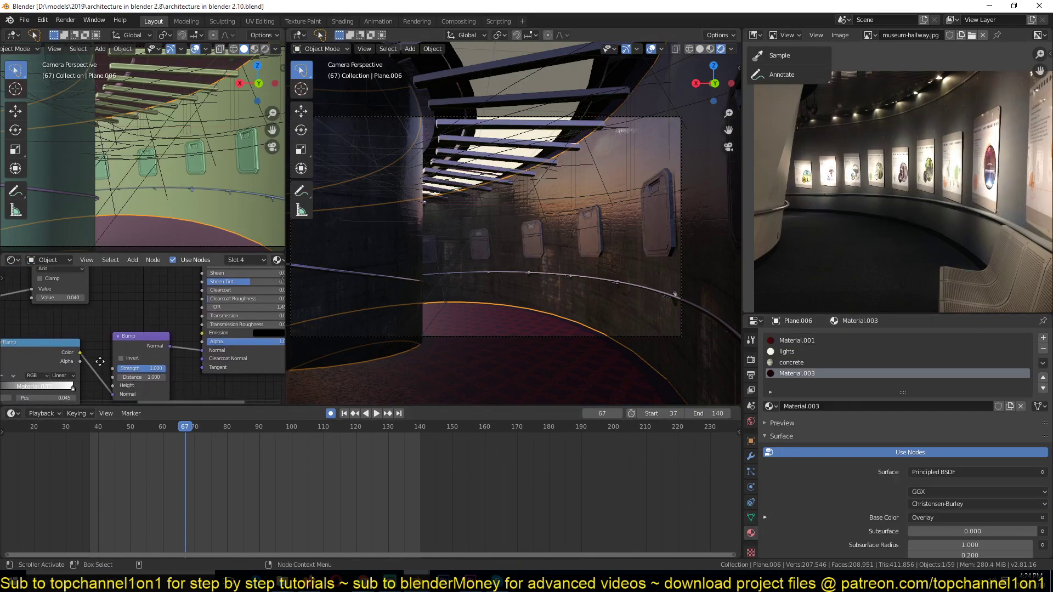
{"action": "left_click", "coordinate": [824, 364]}
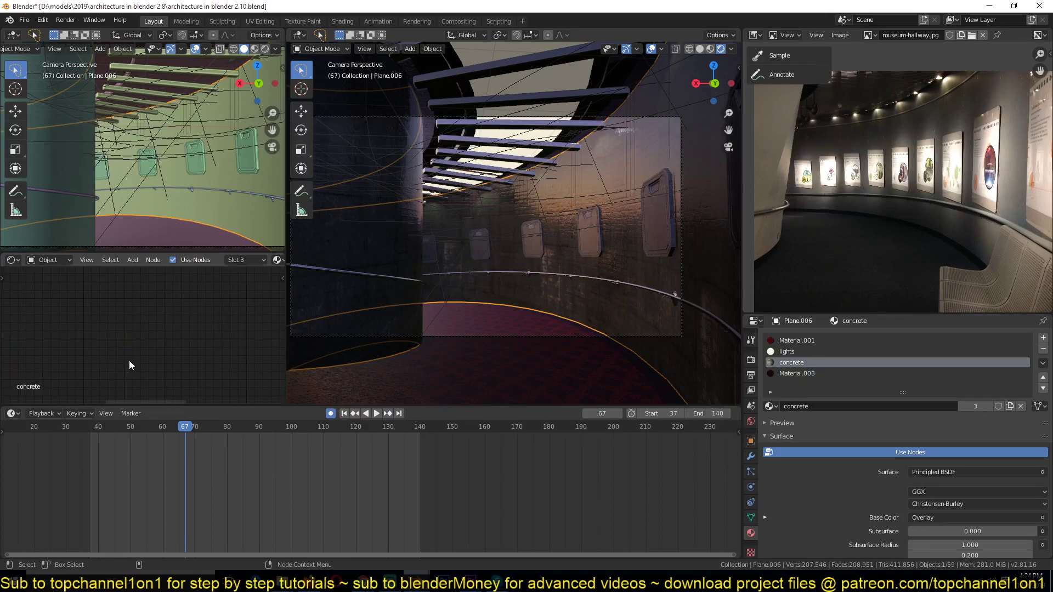
{"action": "key", "text": "Home"}
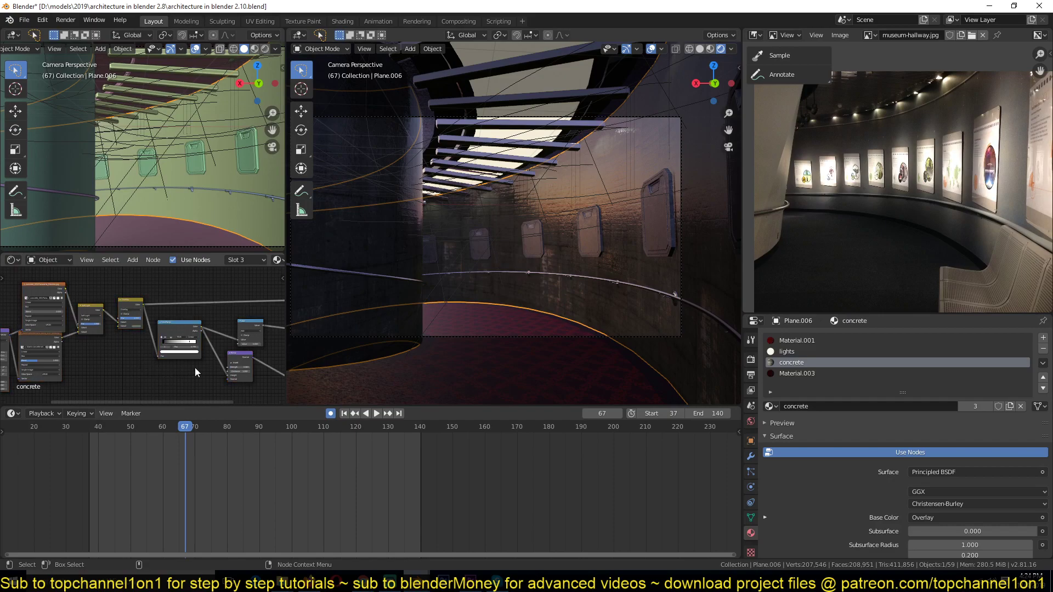
- Set the Add node feeding the concrete material's Roughness to 0.620, deselect the object and save the file
{"action": "middle_click_drag", "start_coordinate": [195, 367], "coordinate": [150, 347]}
{"action": "scroll", "coordinate": [108, 366], "scroll_direction": "up", "scroll_amount": 10}
{"action": "scroll", "coordinate": [110, 370], "scroll_direction": "up", "scroll_amount": 4}
{"action": "left_click_drag", "start_coordinate": [133, 347], "coordinate": [181, 347], "text": "shift"}
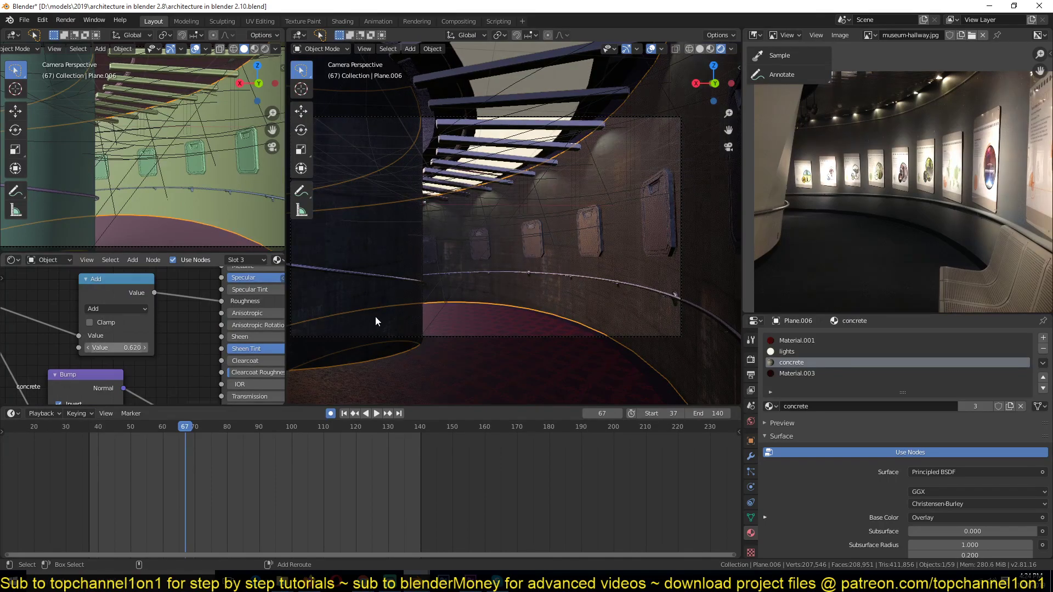
{"action": "left_click", "coordinate": [445, 302]}
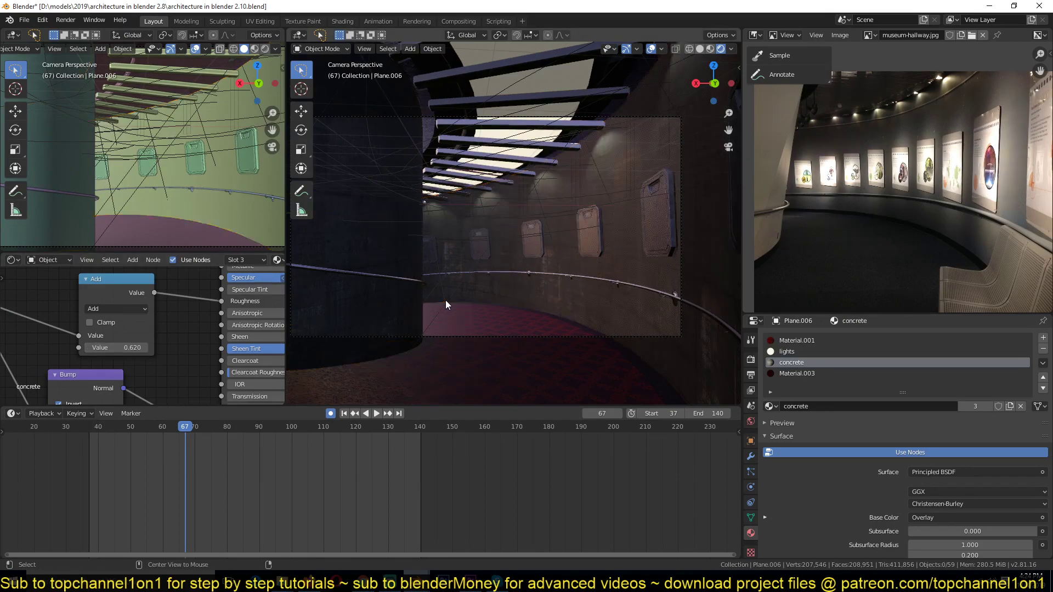
{"action": "key", "text": "ctrl+s"}
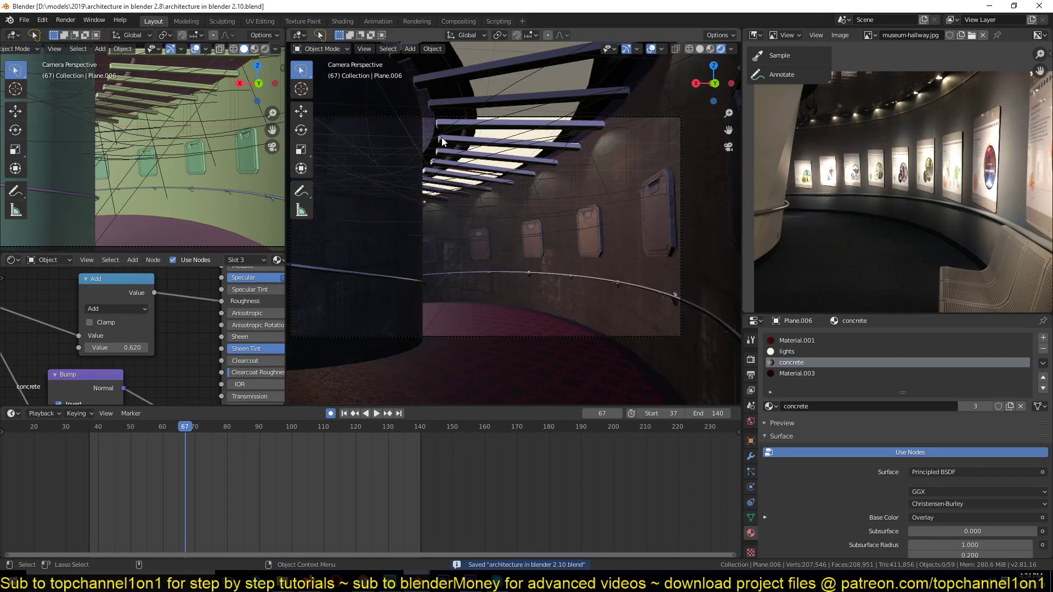
- Replace the lights material in the ceiling and floor object's second slot with concrete, deselect everything and save the file
{"action": "left_click", "coordinate": [580, 82]}
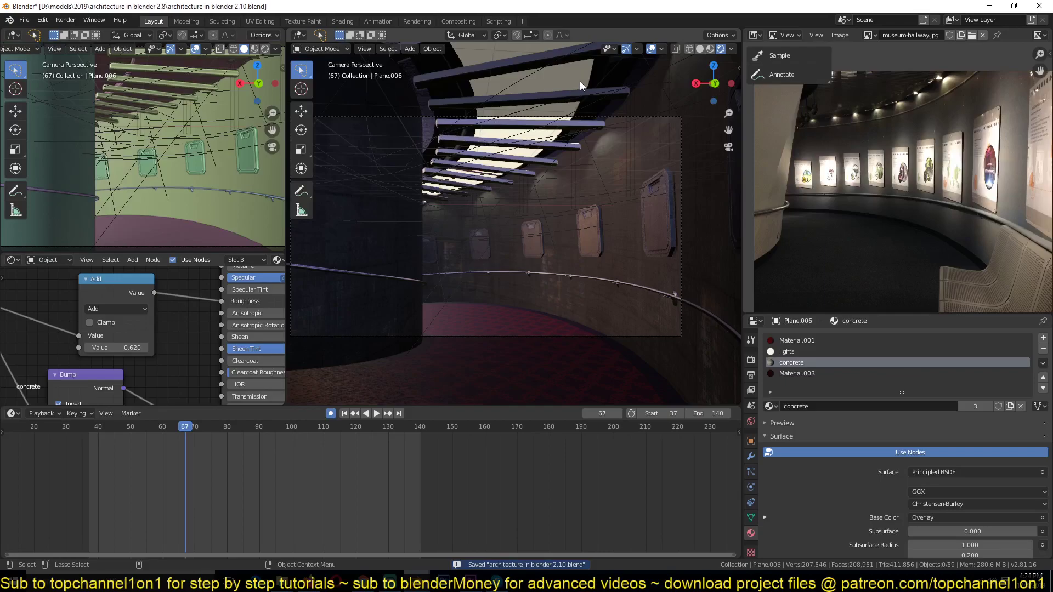
{"action": "left_click", "coordinate": [579, 82]}
{"action": "left_click", "coordinate": [786, 352]}
{"action": "left_click", "coordinate": [769, 406]}
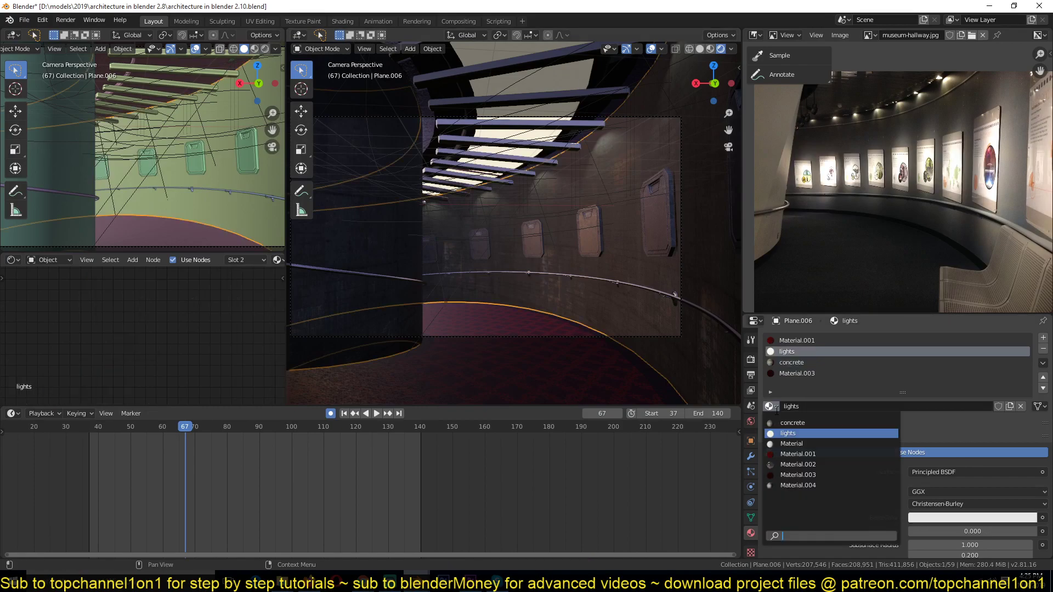
{"action": "left_click", "coordinate": [792, 422]}
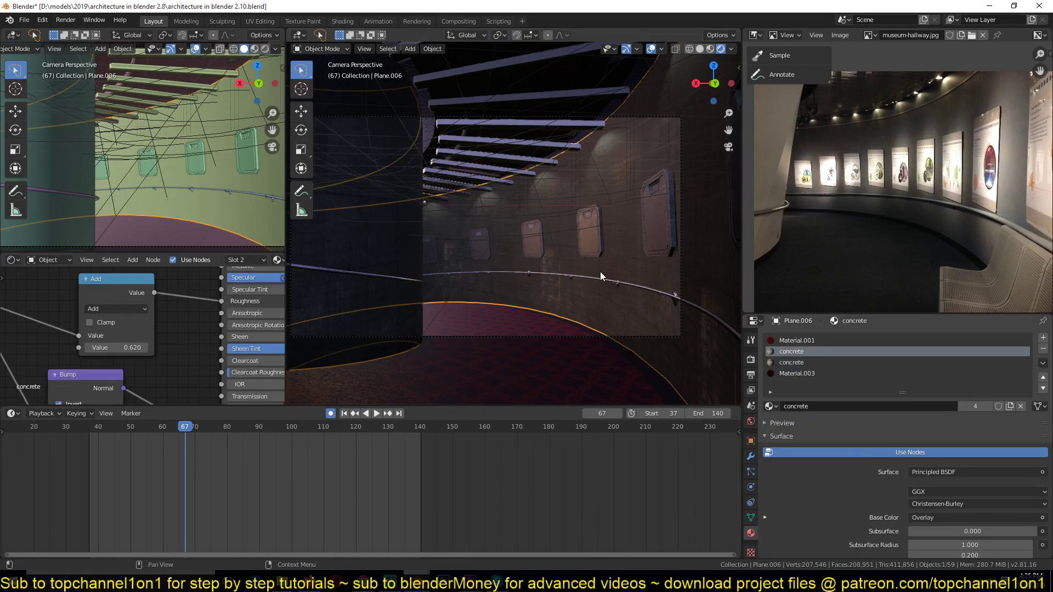
{"action": "left_click", "coordinate": [576, 283]}
{"action": "key", "text": "alt+a"}
{"action": "key", "text": "ctrl+s"}
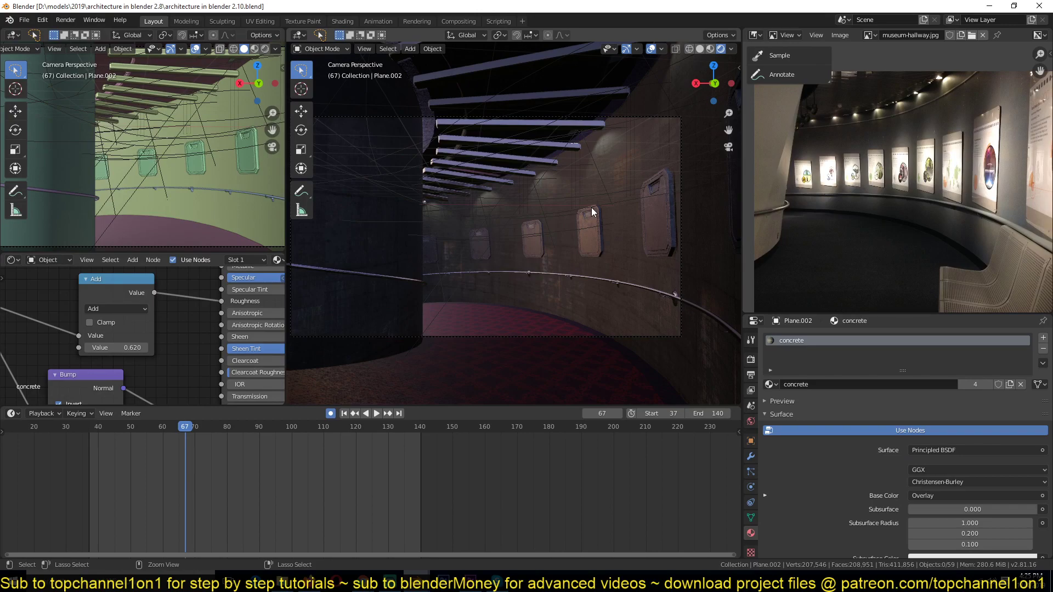
{"action": "key", "text": "ctrl+s"}
- Remove the sunset_fairway_4k.hdr environment texture from the world background color, deselect all objects and save the file
{"action": "left_click", "coordinate": [751, 421]}
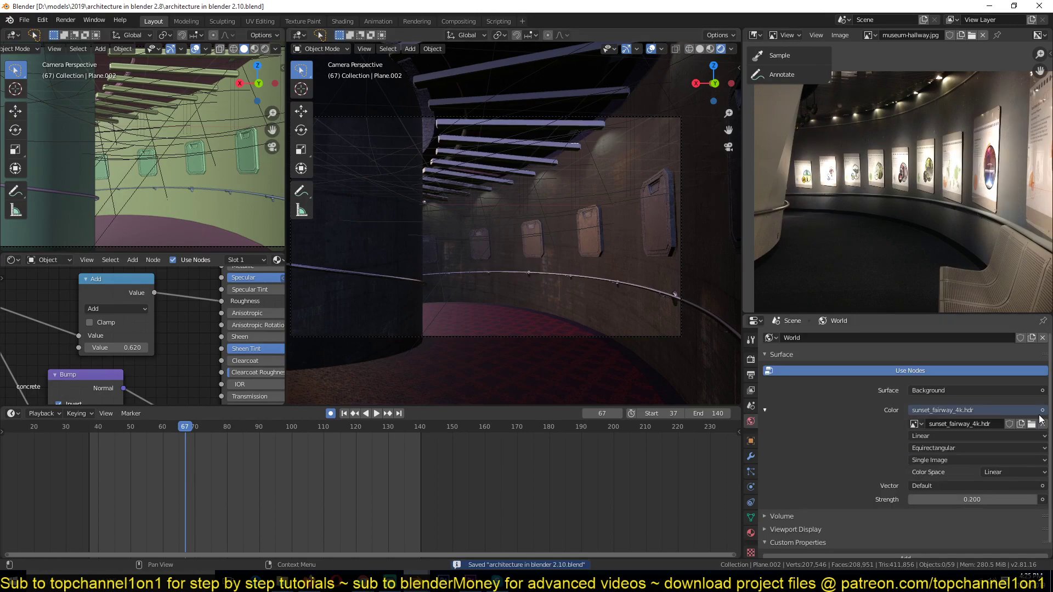
{"action": "left_click", "coordinate": [1042, 410]}
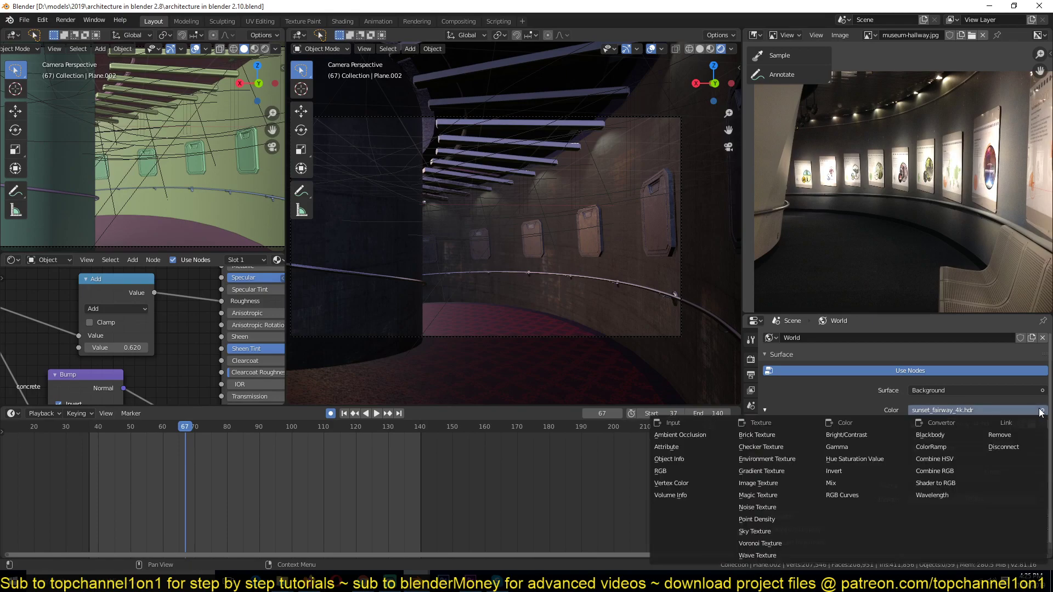
{"action": "left_click", "coordinate": [999, 436]}
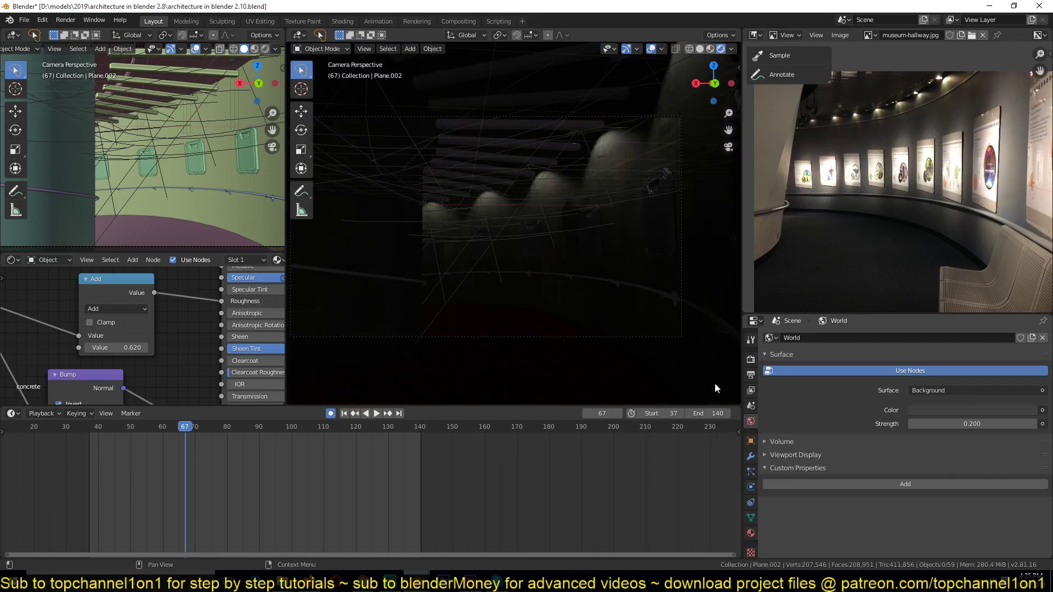
{"action": "left_click", "coordinate": [513, 326]}
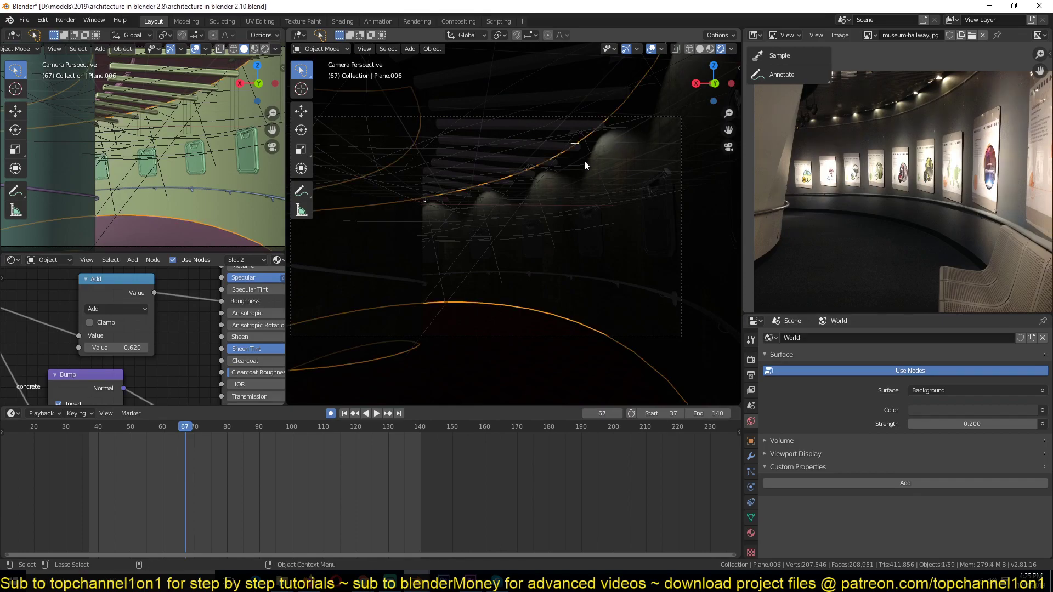
{"action": "key", "text": "alt+a"}
{"action": "key", "text": "ctrl+s"}
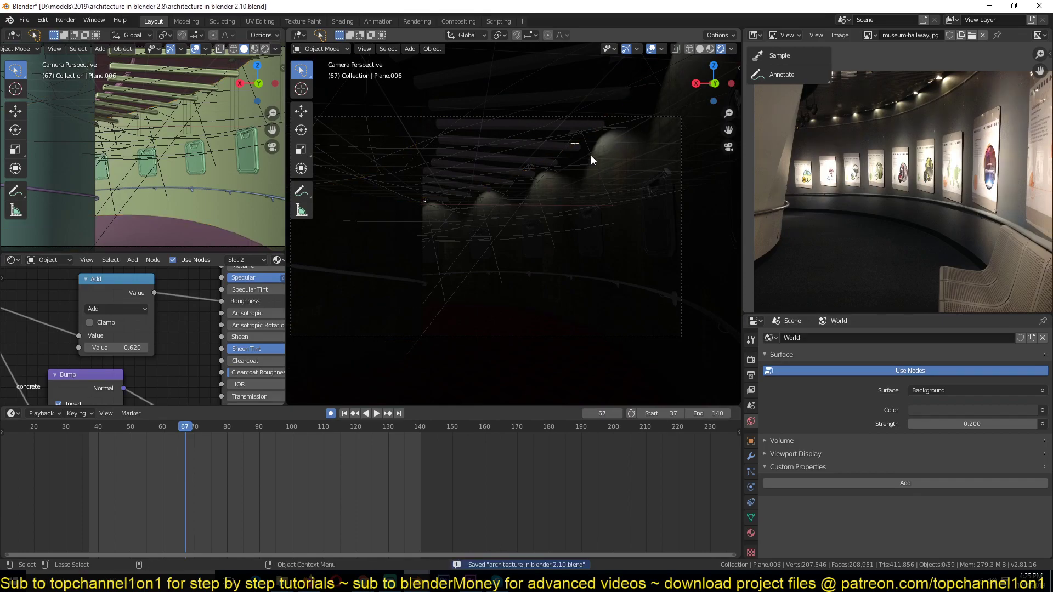
- Select the spot light above the hallway's round central opening, set its power to 300 W and save the file
{"action": "key", "text": "ctrl+z"}
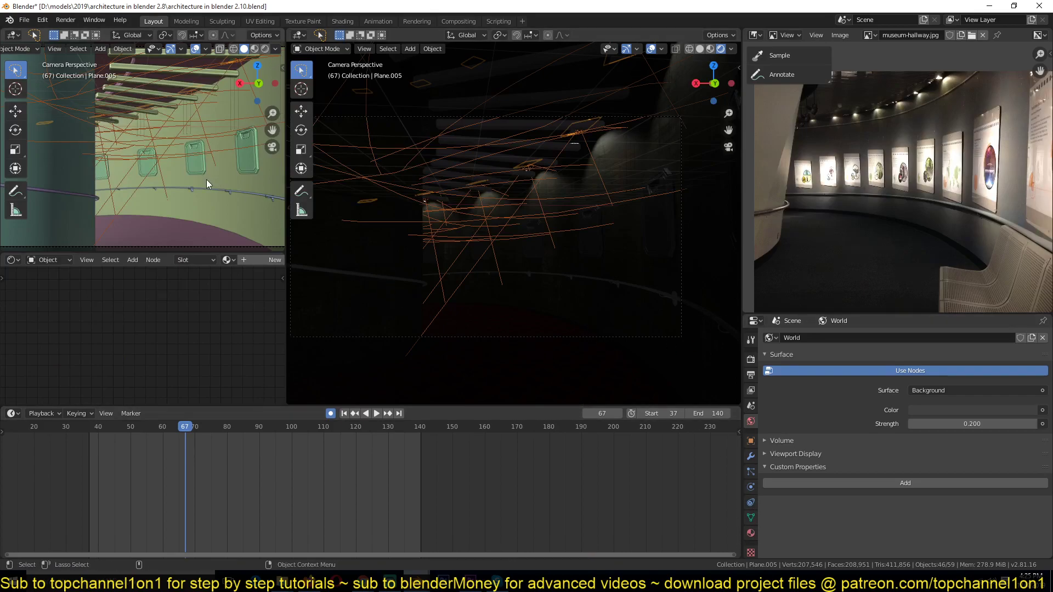
{"action": "middle_click_drag", "start_coordinate": [206, 179], "coordinate": [158, 133]}
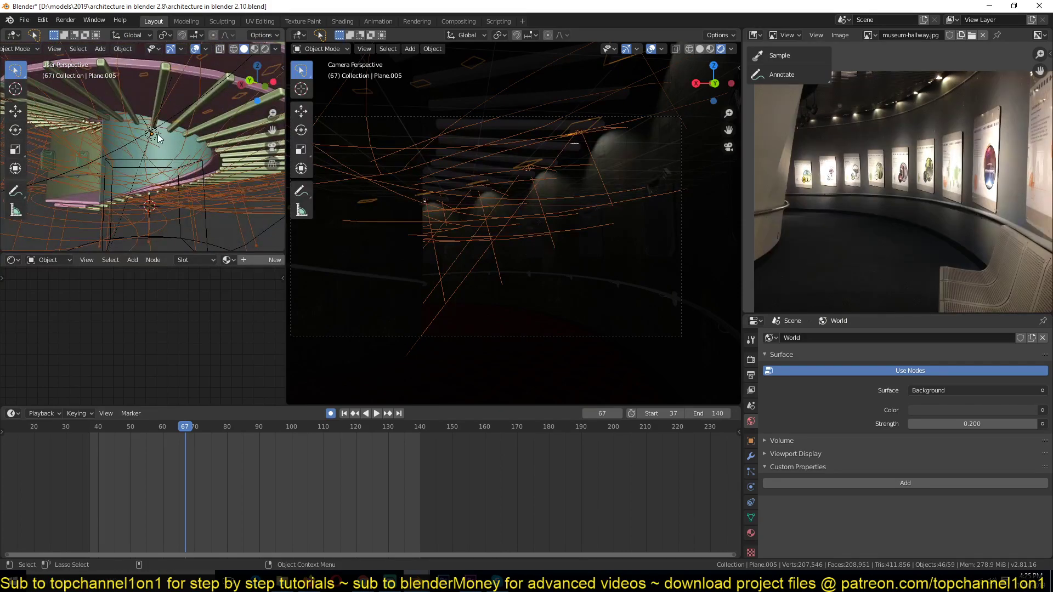
{"action": "left_click", "coordinate": [152, 134]}
{"action": "left_click", "coordinate": [751, 487]}
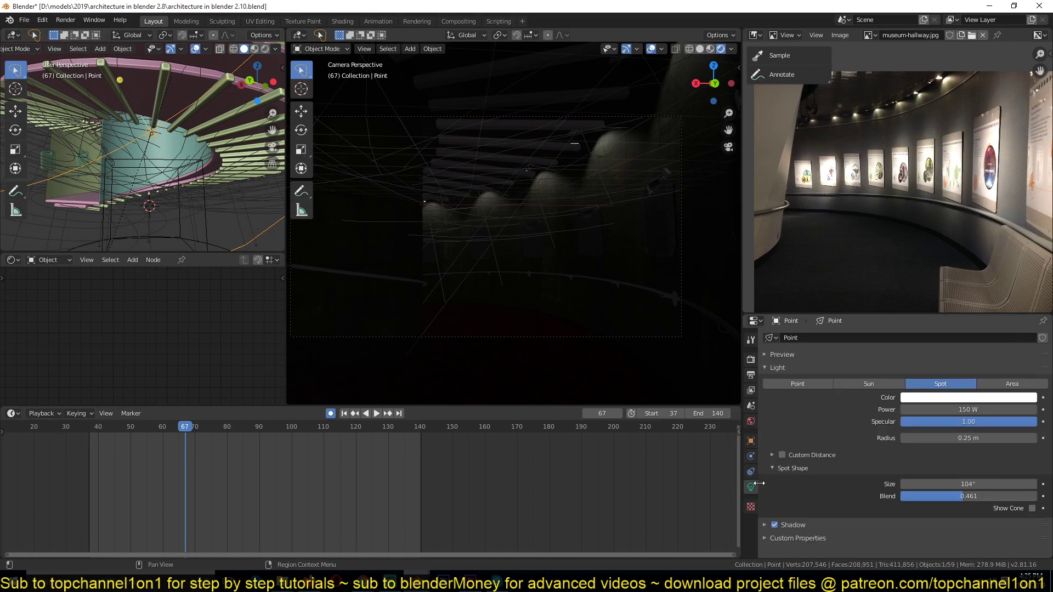
{"action": "left_click", "coordinate": [971, 410]}
{"action": "type", "text": "300"}
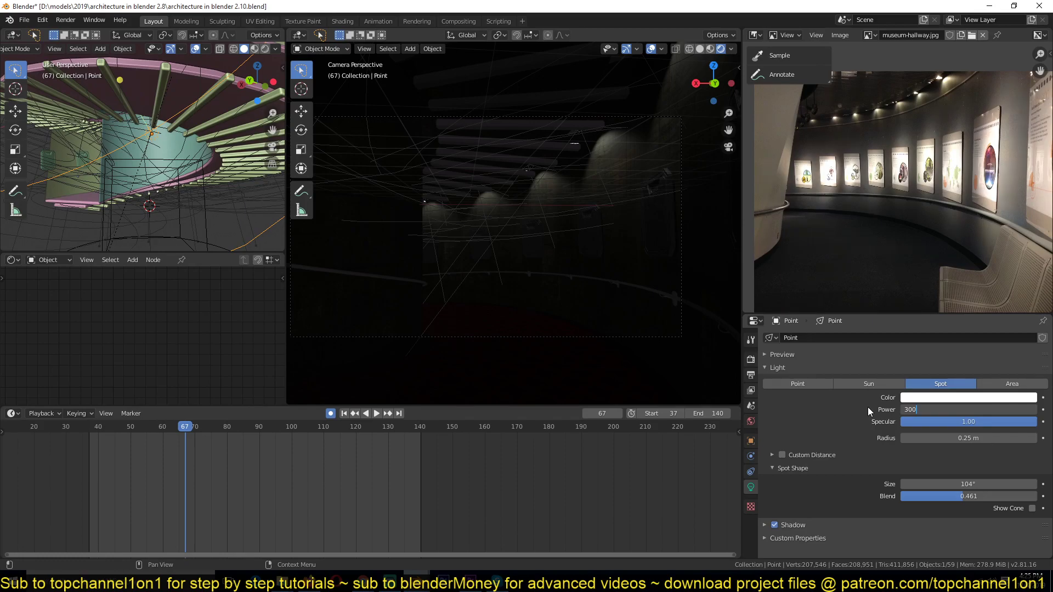
{"action": "key", "text": "Return"}
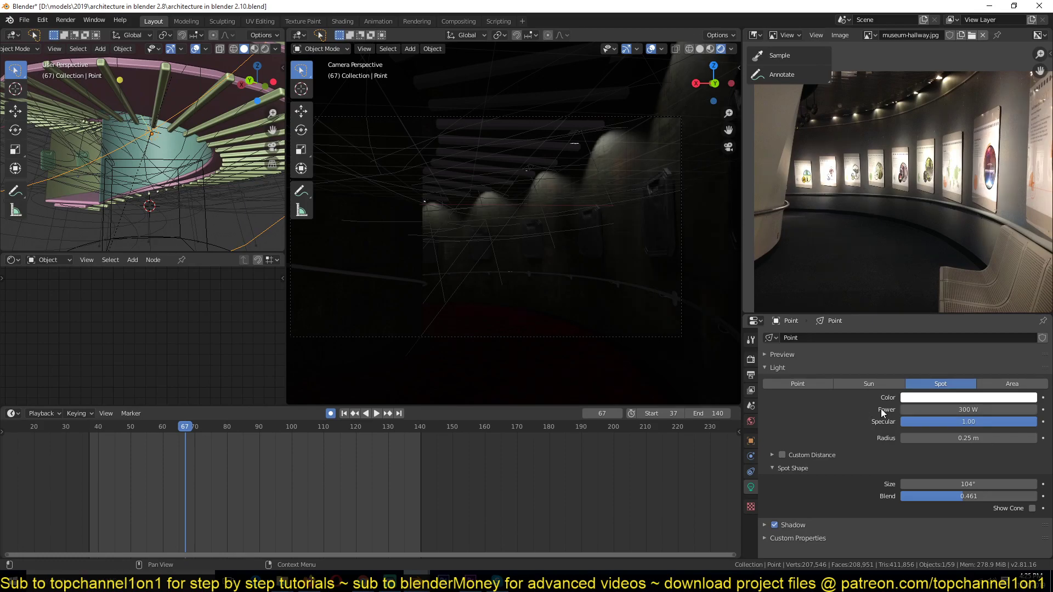
{"action": "left_click", "coordinate": [750, 360]}
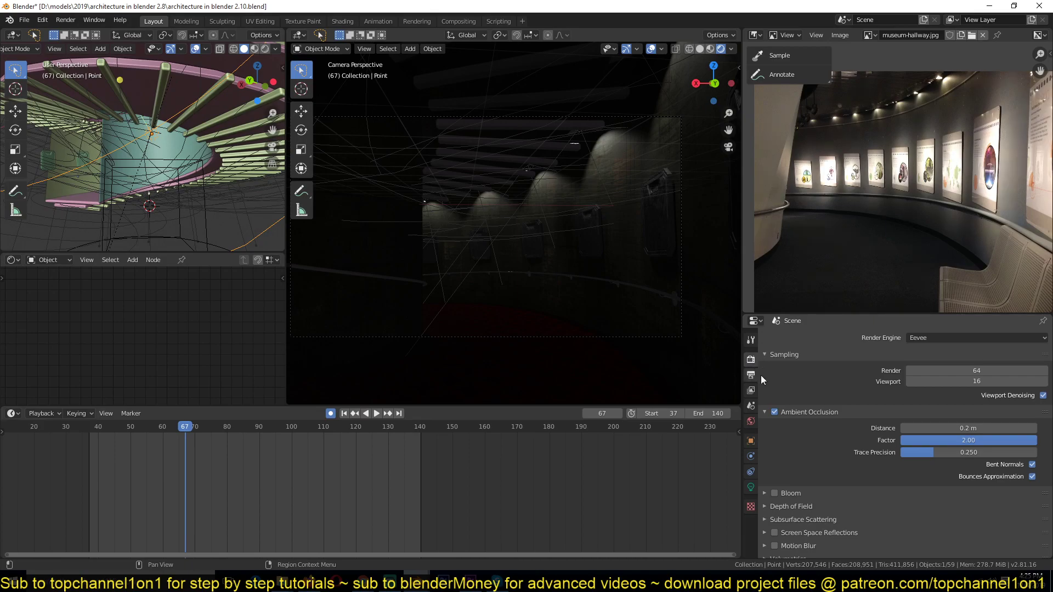
{"action": "key", "text": "ctrl+s"}
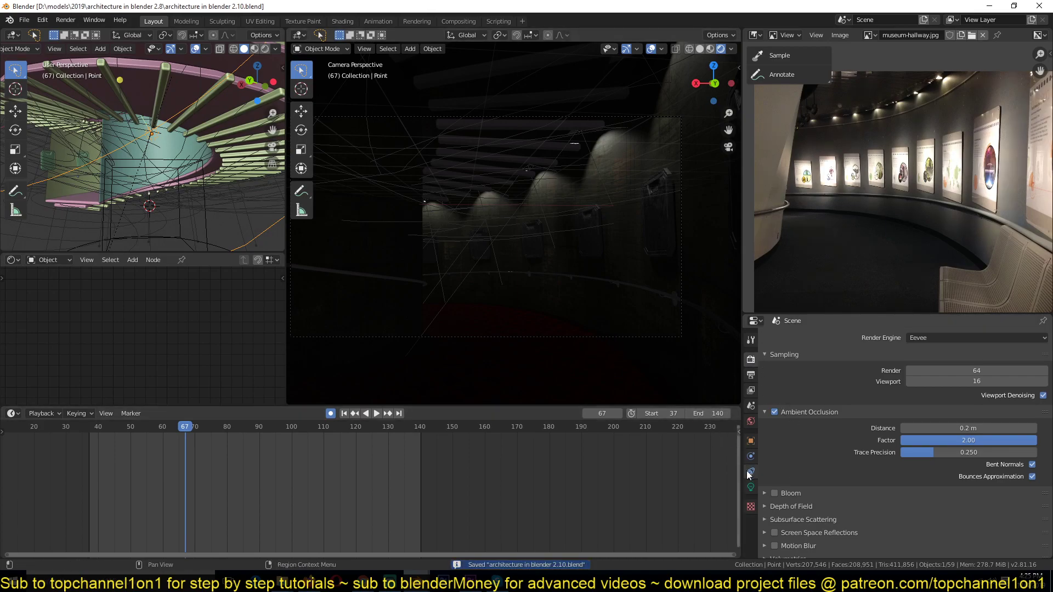
- Try a world background strength of 1
{"action": "left_click", "coordinate": [751, 486]}
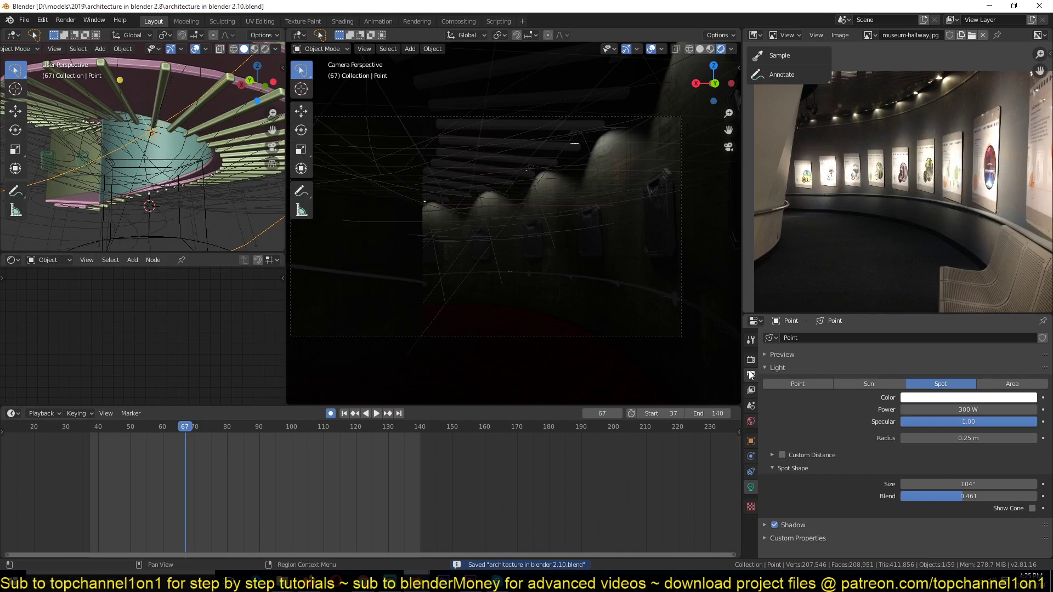
{"action": "left_click", "coordinate": [752, 423]}
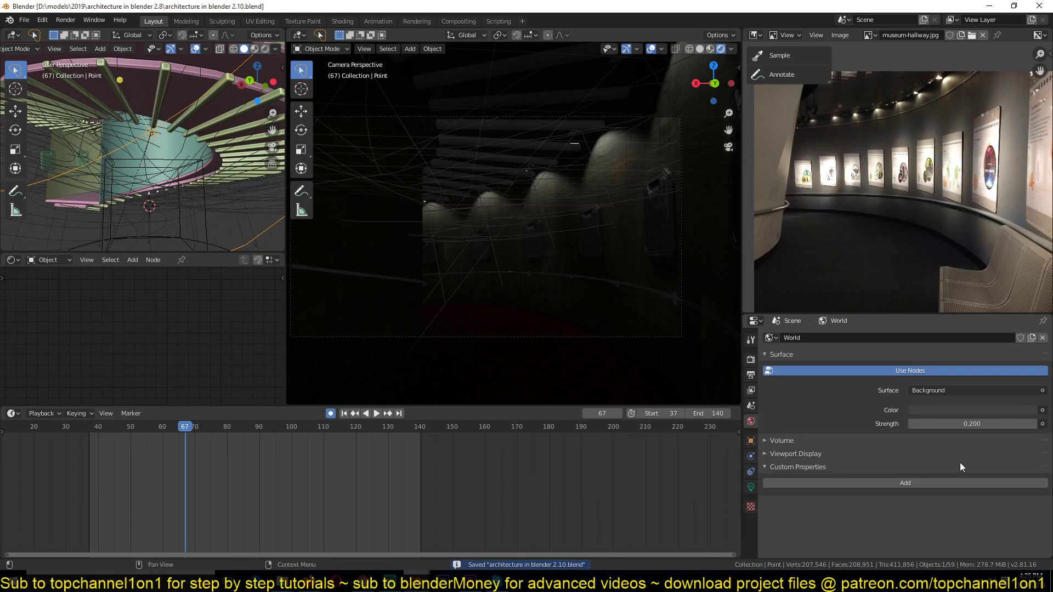
{"action": "left_click", "coordinate": [943, 424]}
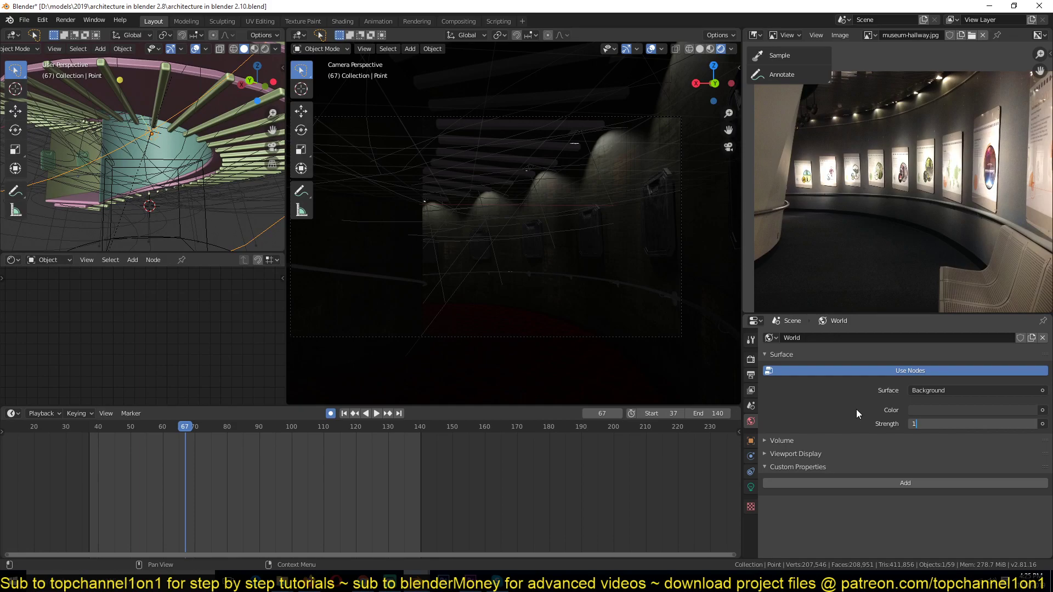
{"action": "type", "text": "1"}
{"action": "key", "text": "Return"}
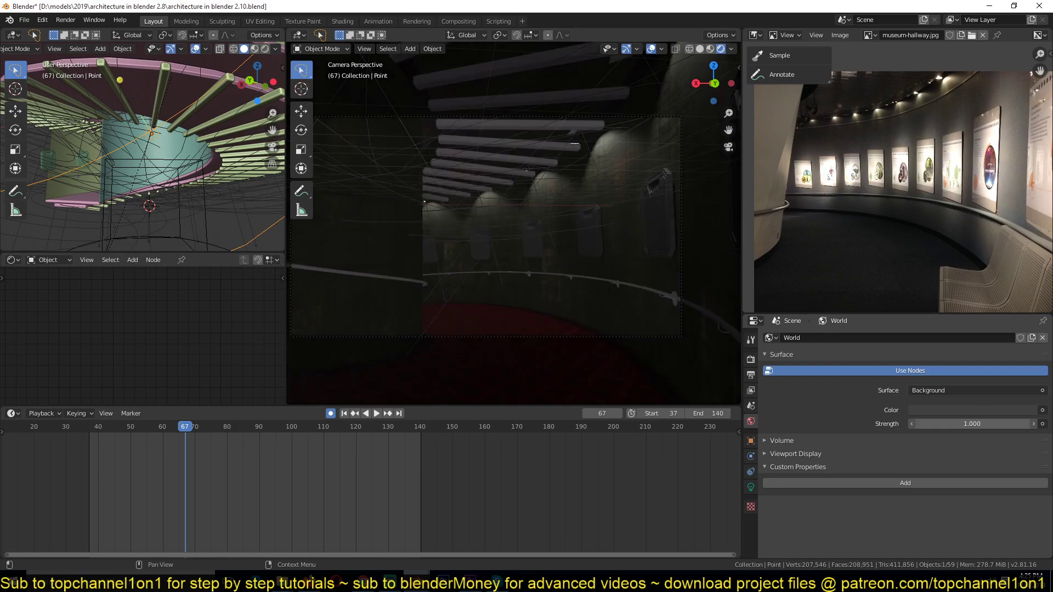
- Set the world background strength to 0.5 and save the file
{"action": "left_click", "coordinate": [943, 423]}
{"action": "type", "text": ".5"}
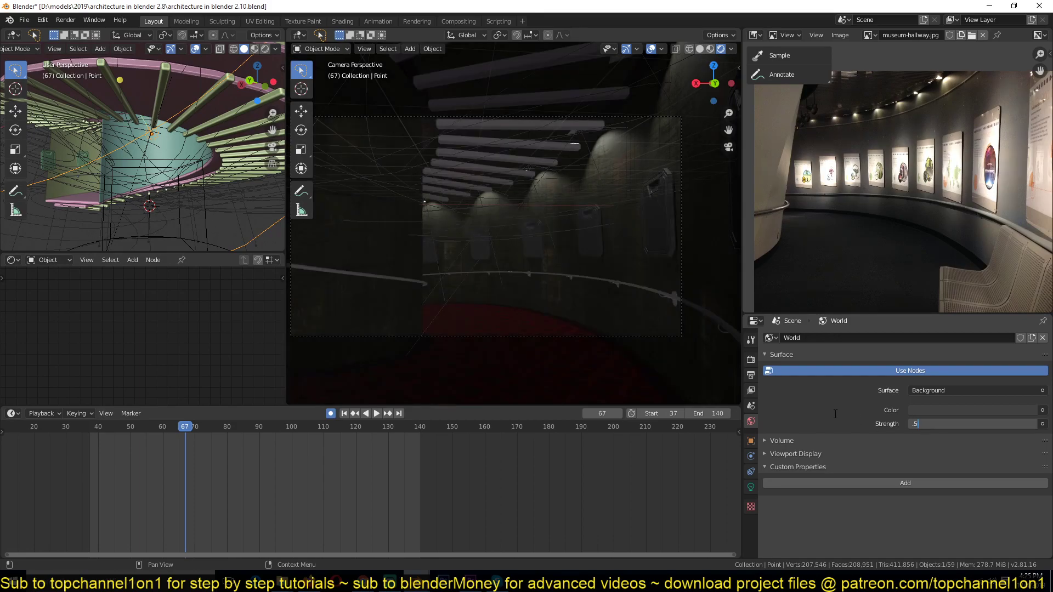
{"action": "key", "text": "Return"}
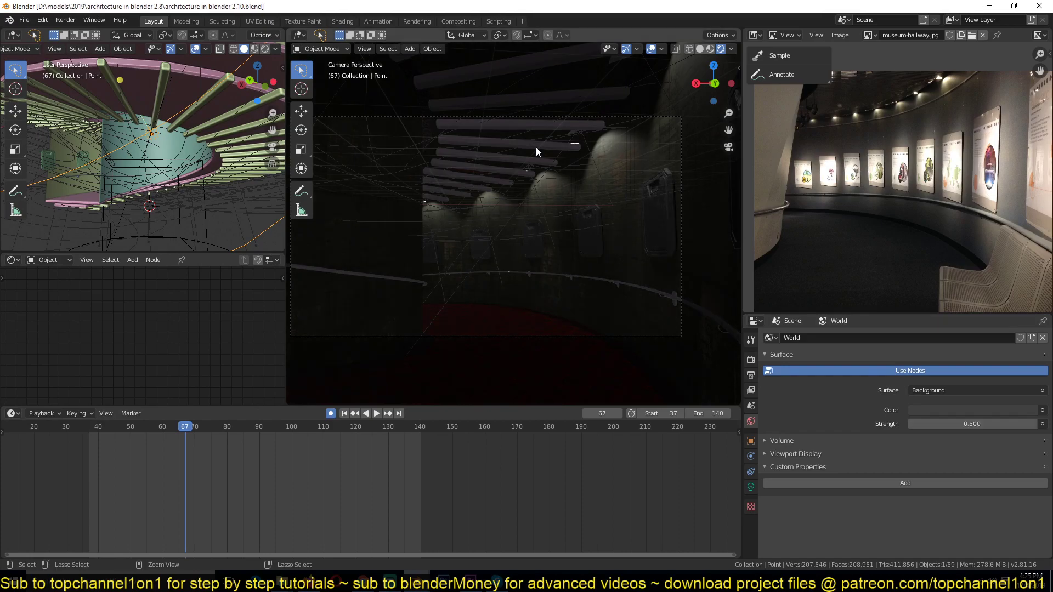
{"action": "key", "text": "ctrl+s"}
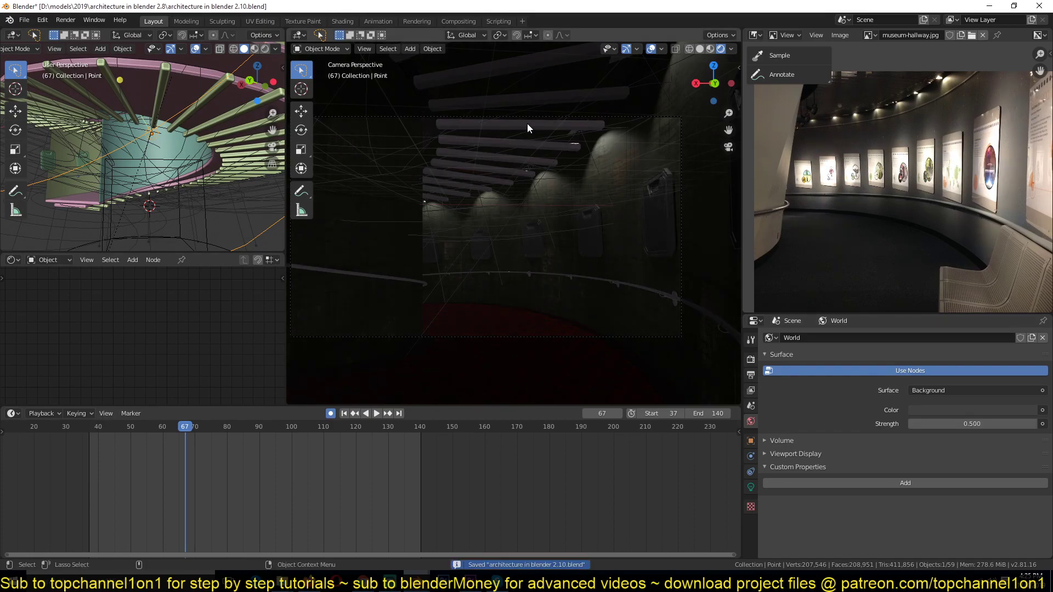
- Select the hallway's ceiling beams and set the metallic value of their Material.002 Principled BSDF to 0
{"action": "left_click", "coordinate": [527, 123]}
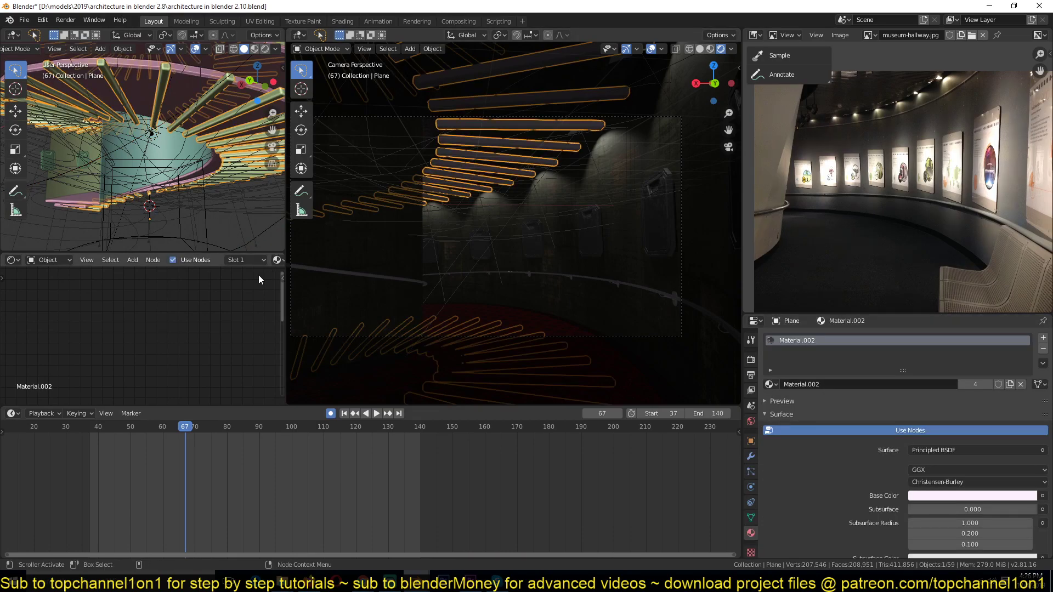
{"action": "key", "text": "Home"}
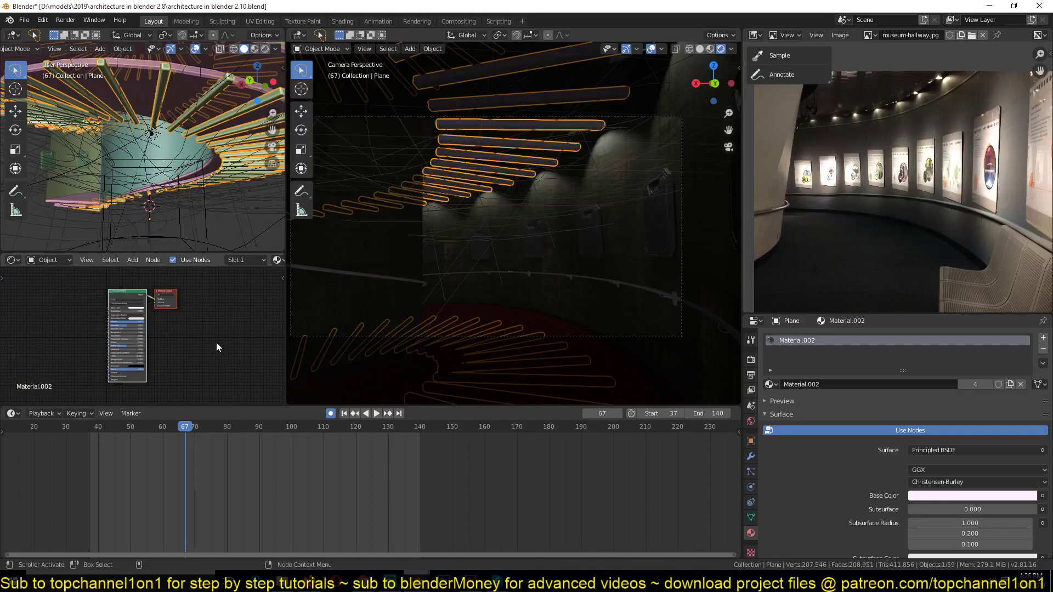
{"action": "middle_click_drag", "start_coordinate": [184, 313], "coordinate": [284, 328]}
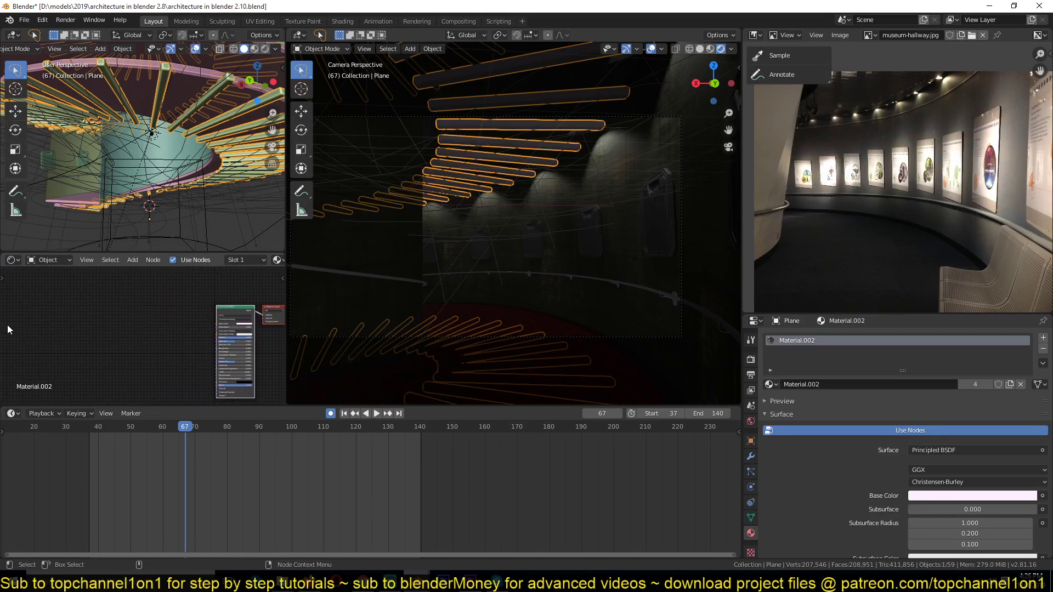
{"action": "scroll", "coordinate": [60, 359], "scroll_direction": "up", "scroll_amount": 3}
{"action": "scroll", "coordinate": [58, 340], "scroll_direction": "up", "scroll_amount": 5}
{"action": "middle_click_drag", "start_coordinate": [148, 355], "coordinate": [97, 416]}
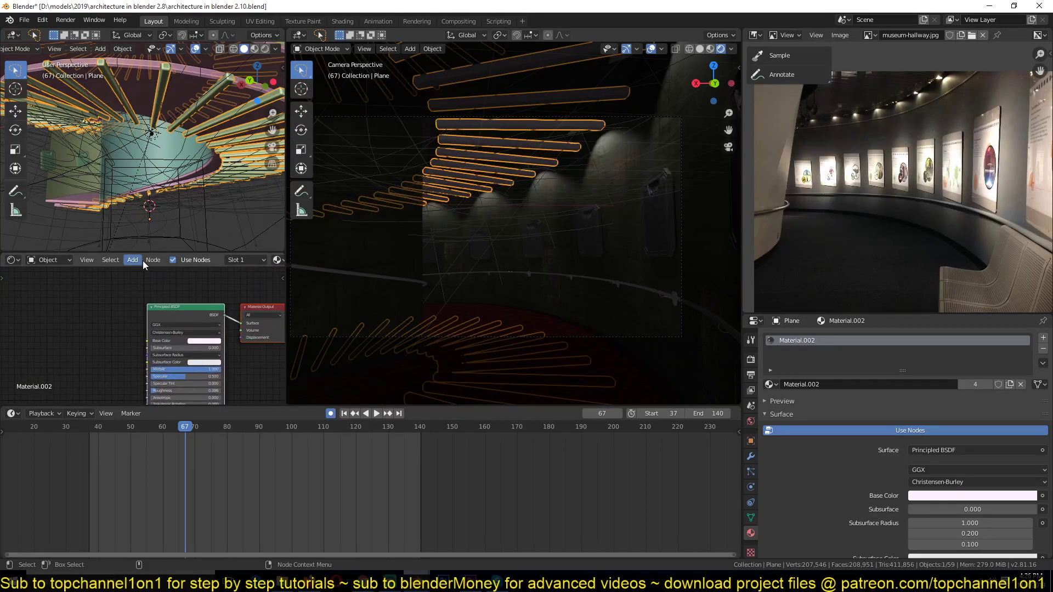
{"action": "middle_click_drag", "start_coordinate": [162, 320], "coordinate": [127, 260]}
{"action": "scroll", "coordinate": [143, 433], "scroll_direction": "up", "scroll_amount": 2}
{"action": "scroll", "coordinate": [148, 302], "scroll_direction": "up", "scroll_amount": 2}
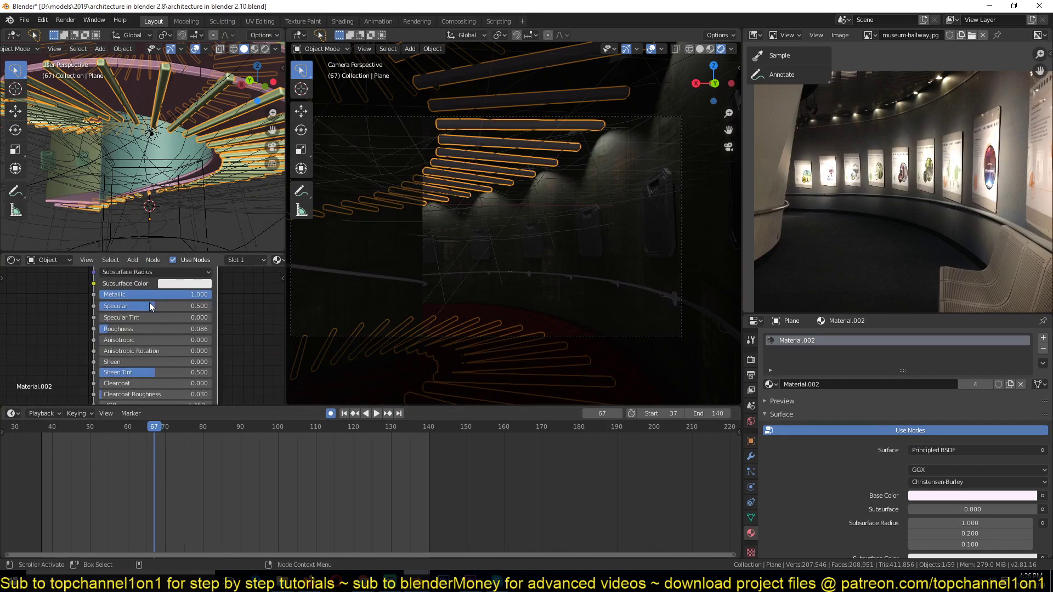
{"action": "double_click", "coordinate": [175, 294]}
{"action": "type", "text": "0"}
{"action": "key", "text": "Return"}
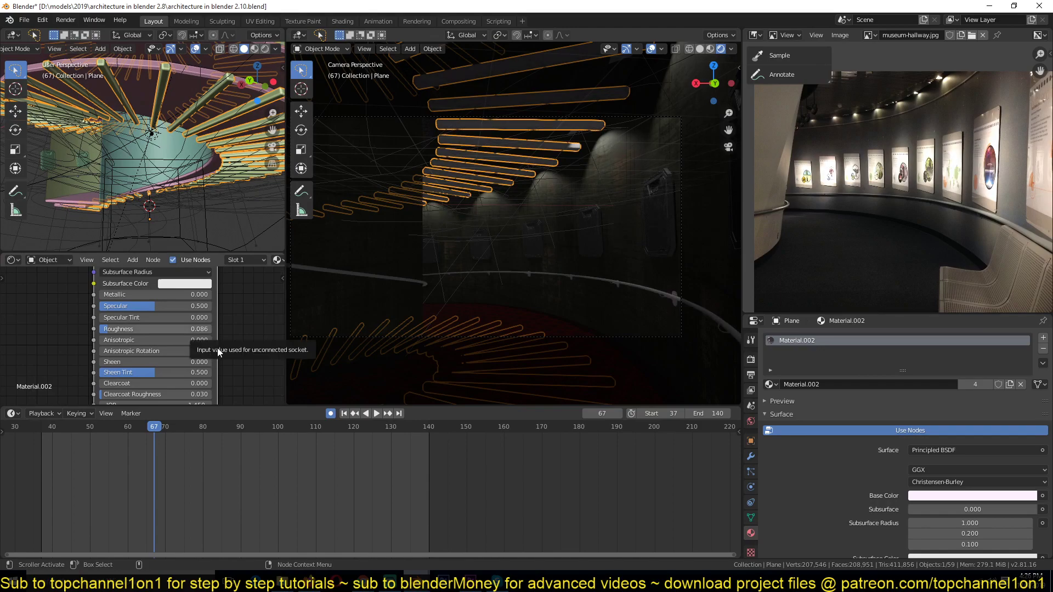
- Darken the ceiling beams' base color to a brightness value of about 0.3, deselect all objects and save the file
{"action": "middle_click_drag", "start_coordinate": [233, 390], "coordinate": [237, 283]}
{"action": "left_click", "coordinate": [206, 301]}
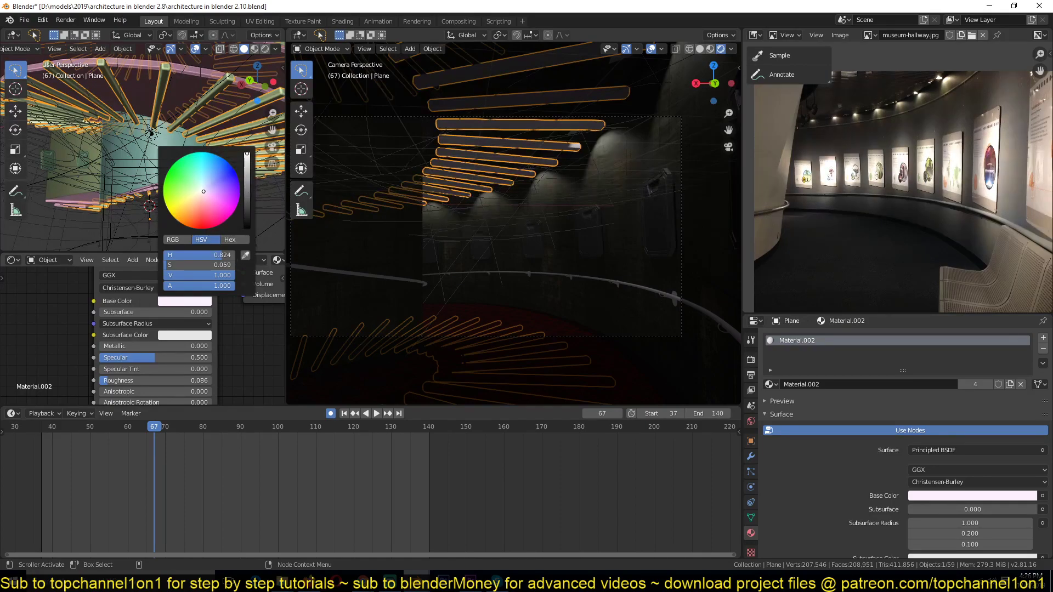
{"action": "left_click_drag", "start_coordinate": [247, 157], "coordinate": [245, 212]}
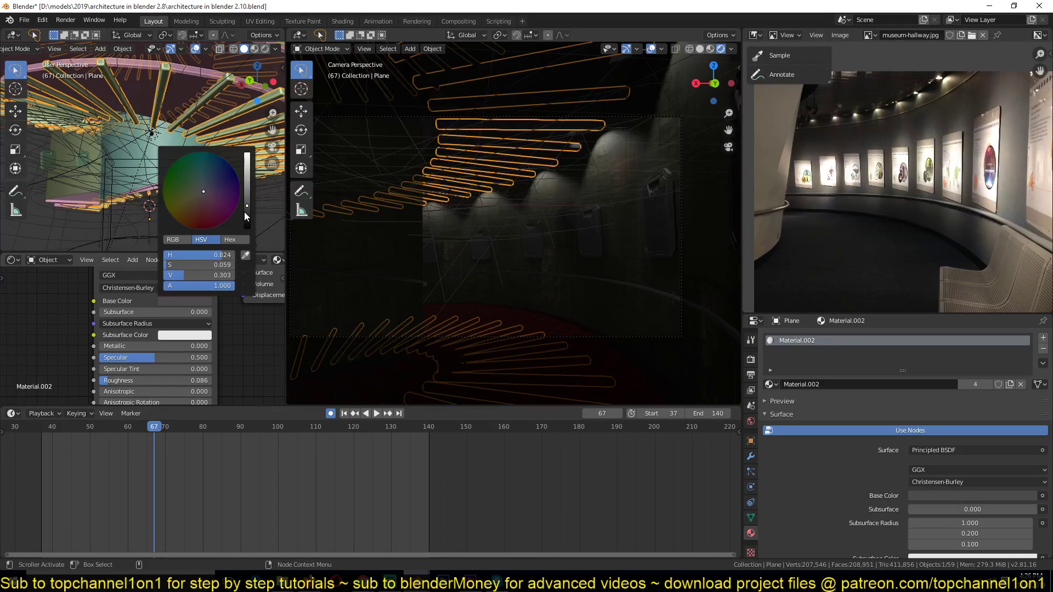
{"action": "left_click", "coordinate": [244, 211]}
{"action": "key", "text": "alt+a"}
{"action": "key", "text": "ctrl+s"}
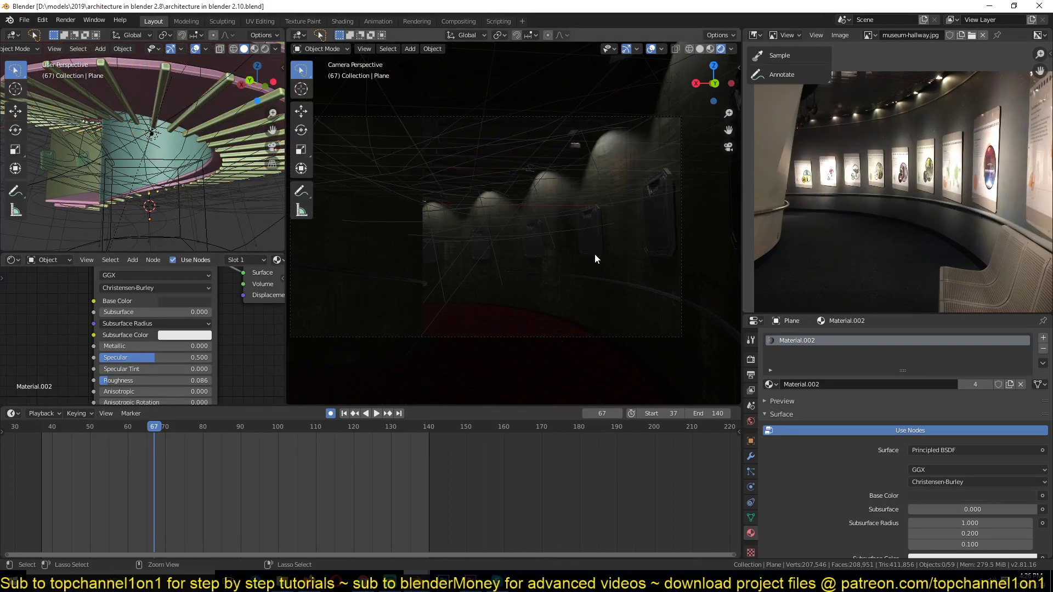
{"action": "middle_click_drag", "start_coordinate": [594, 254], "coordinate": [600, 264], "text": "shift"}
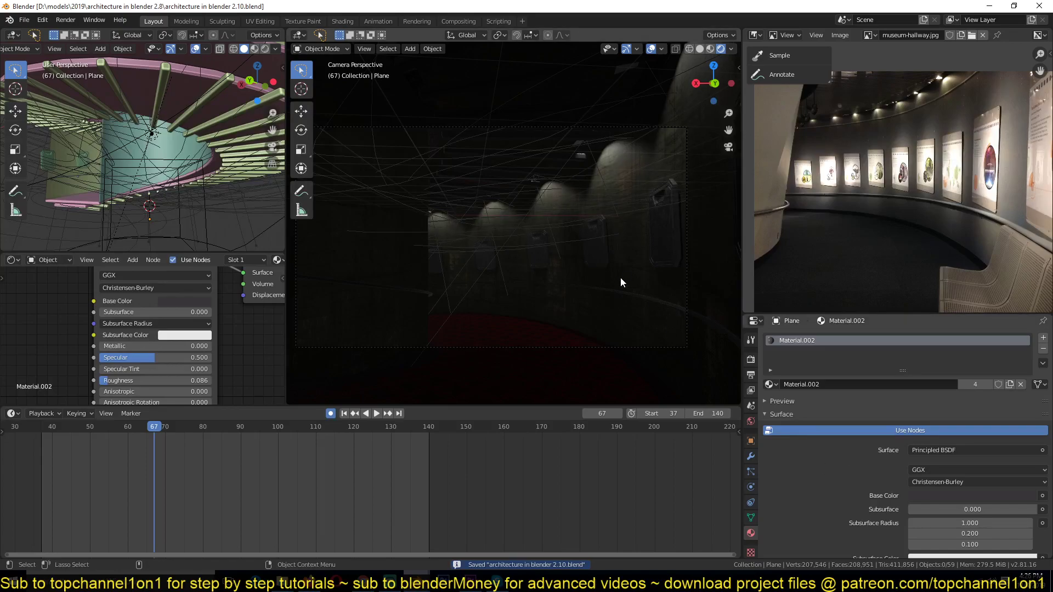
{"action": "middle_click_drag", "start_coordinate": [620, 278], "coordinate": [580, 268], "text": "ctrl"}
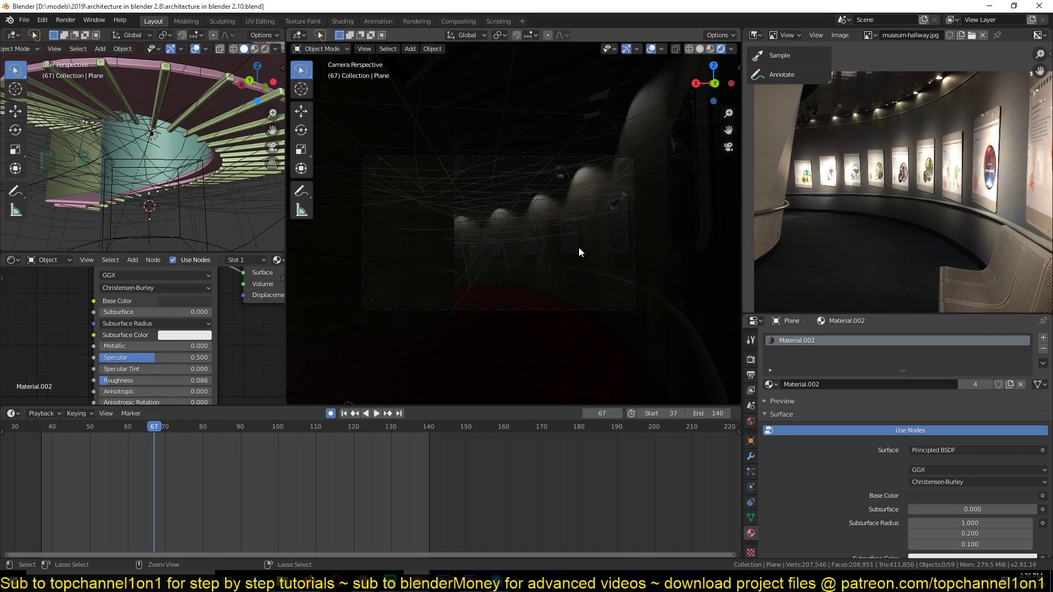
{"action": "key", "text": "ctrl+s"}
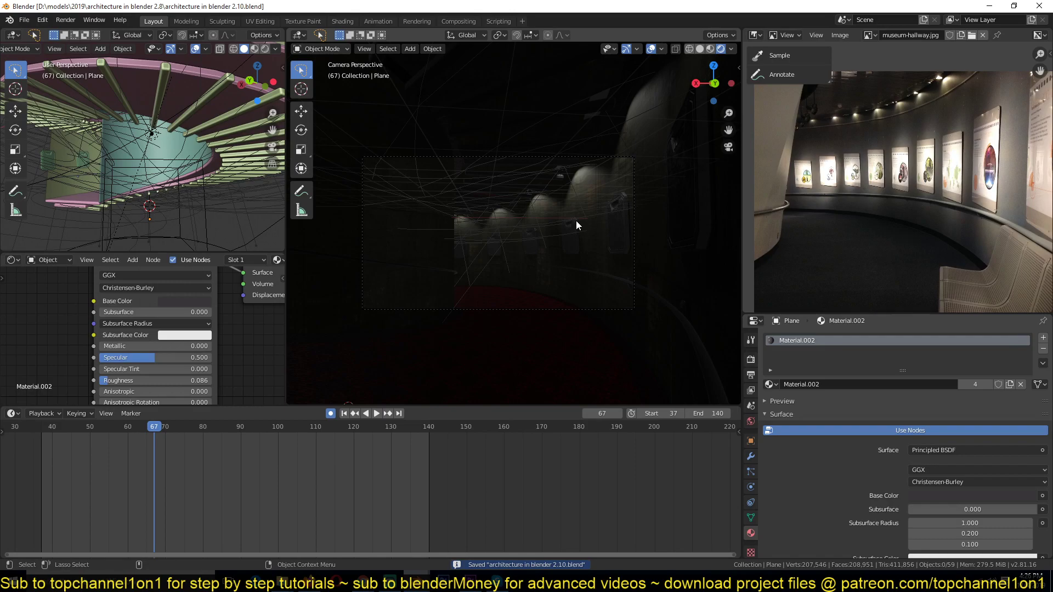
{"action": "scroll", "coordinate": [575, 220], "scroll_direction": "up", "scroll_amount": 1}
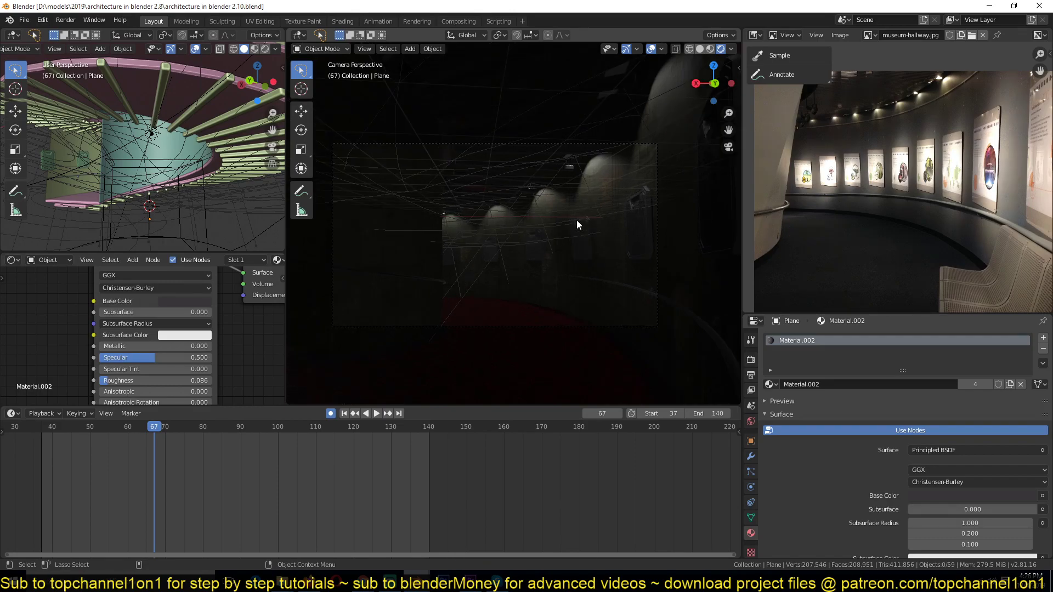